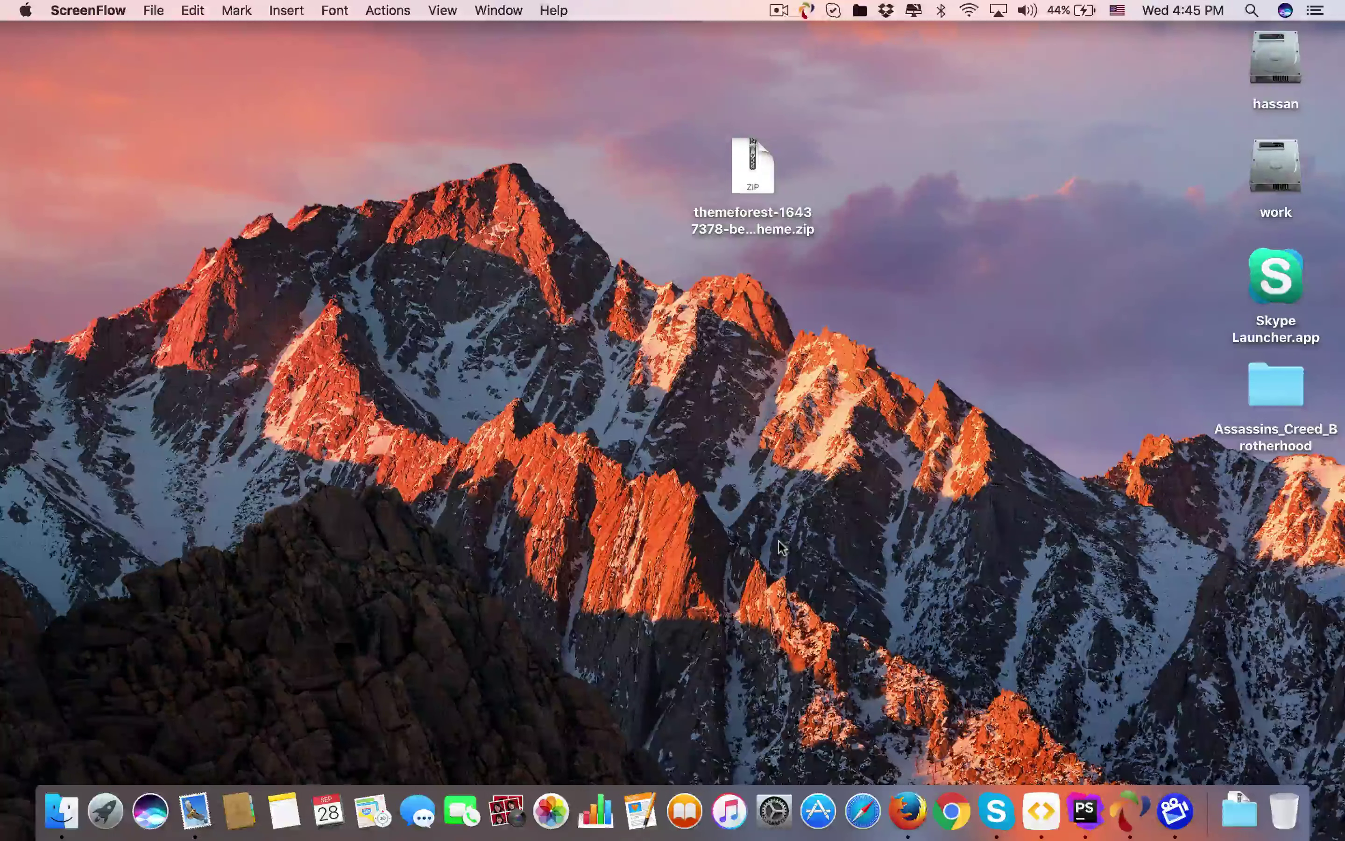
Unzip the ThemeForest download on the desktop and select betube.zip inside the extracted folder.
{"action": "double_click", "coordinate": [758, 166]}
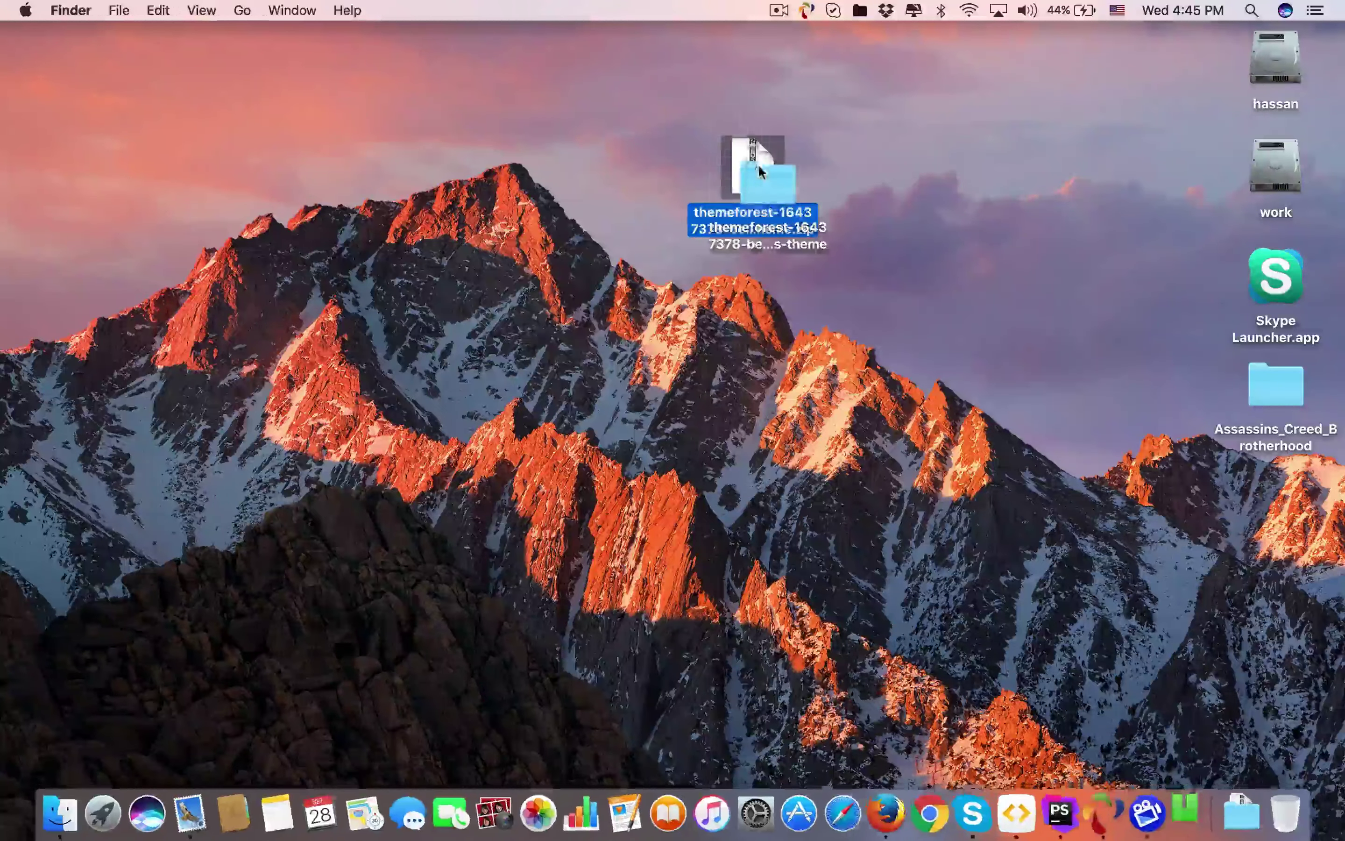
{"action": "left_click_drag", "start_coordinate": [760, 168], "coordinate": [992, 343]}
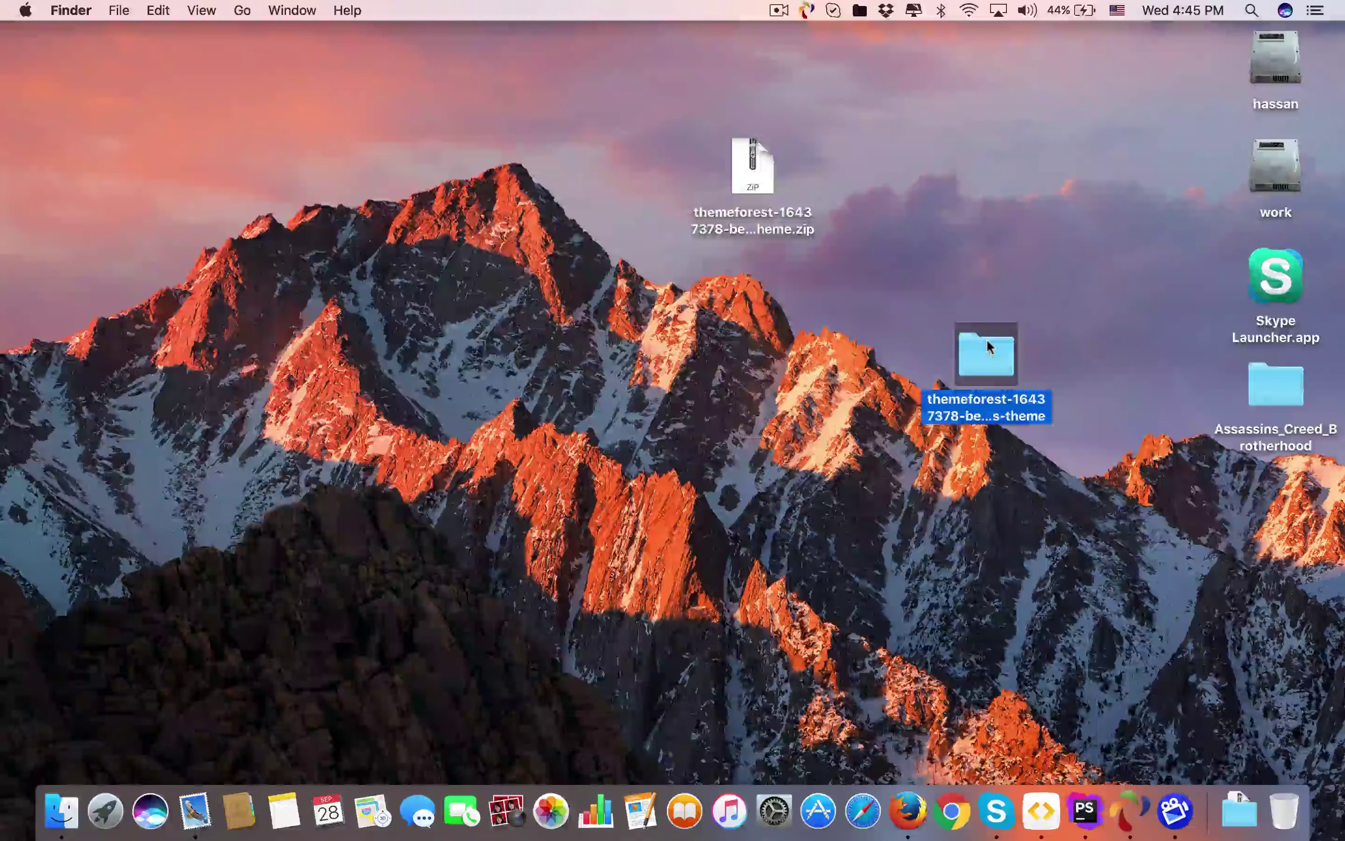
{"action": "double_click", "coordinate": [988, 342]}
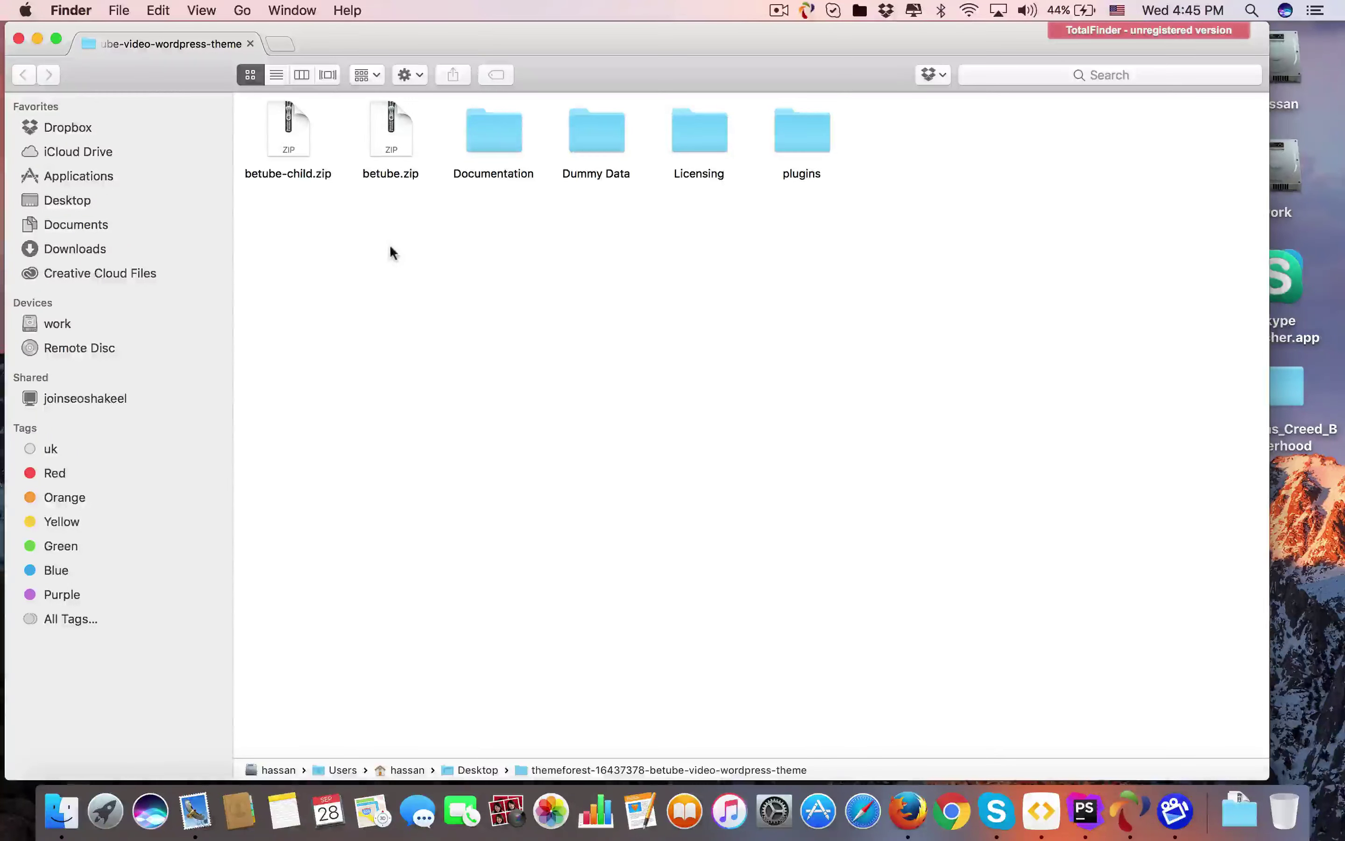
{"action": "left_click", "coordinate": [373, 155]}
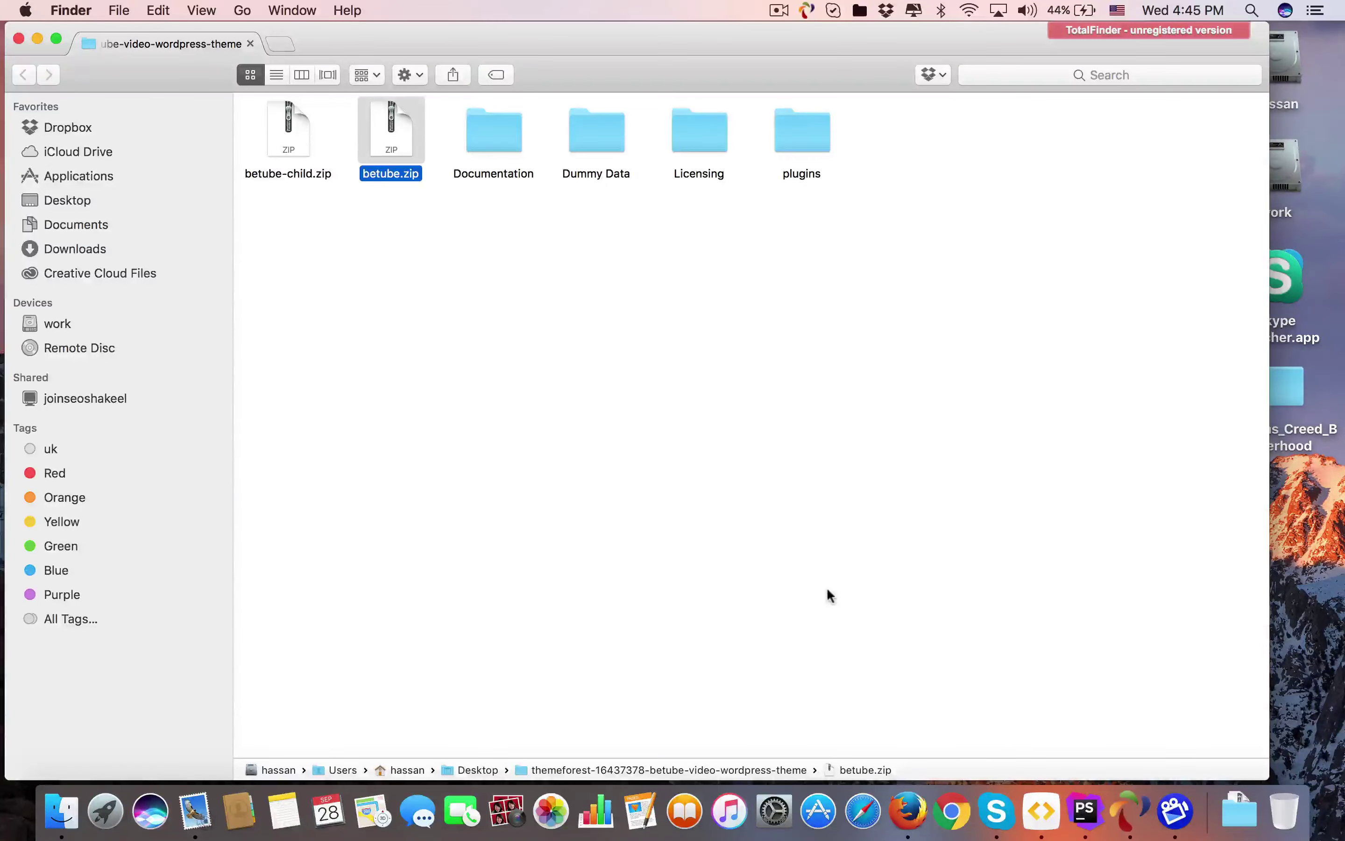
Go back to the WordPress admin in Firefox and open Appearance > Themes.
{"action": "left_click", "coordinate": [908, 811]}
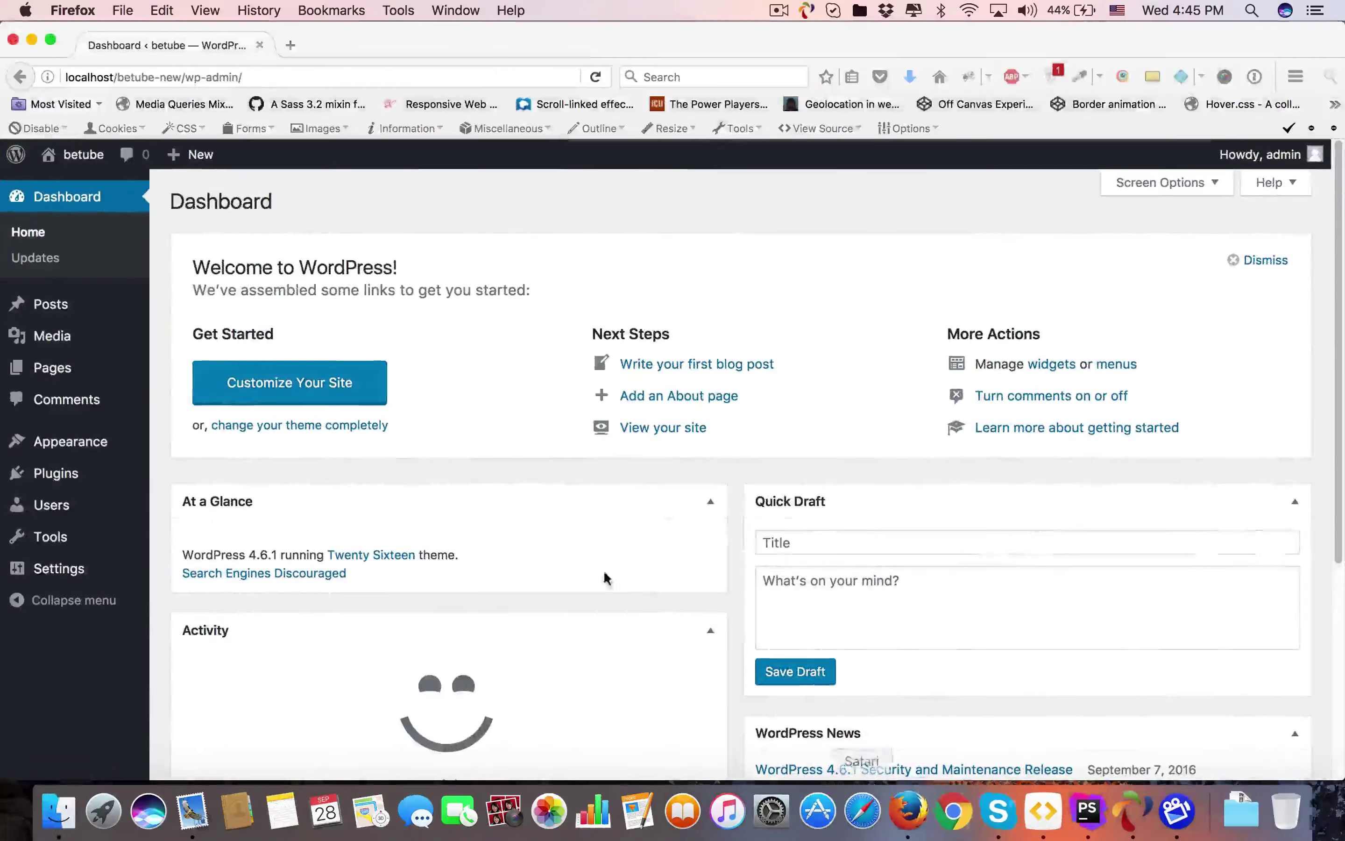
{"action": "scroll", "coordinate": [385, 449], "scroll_direction": "down", "scroll_amount": 5}
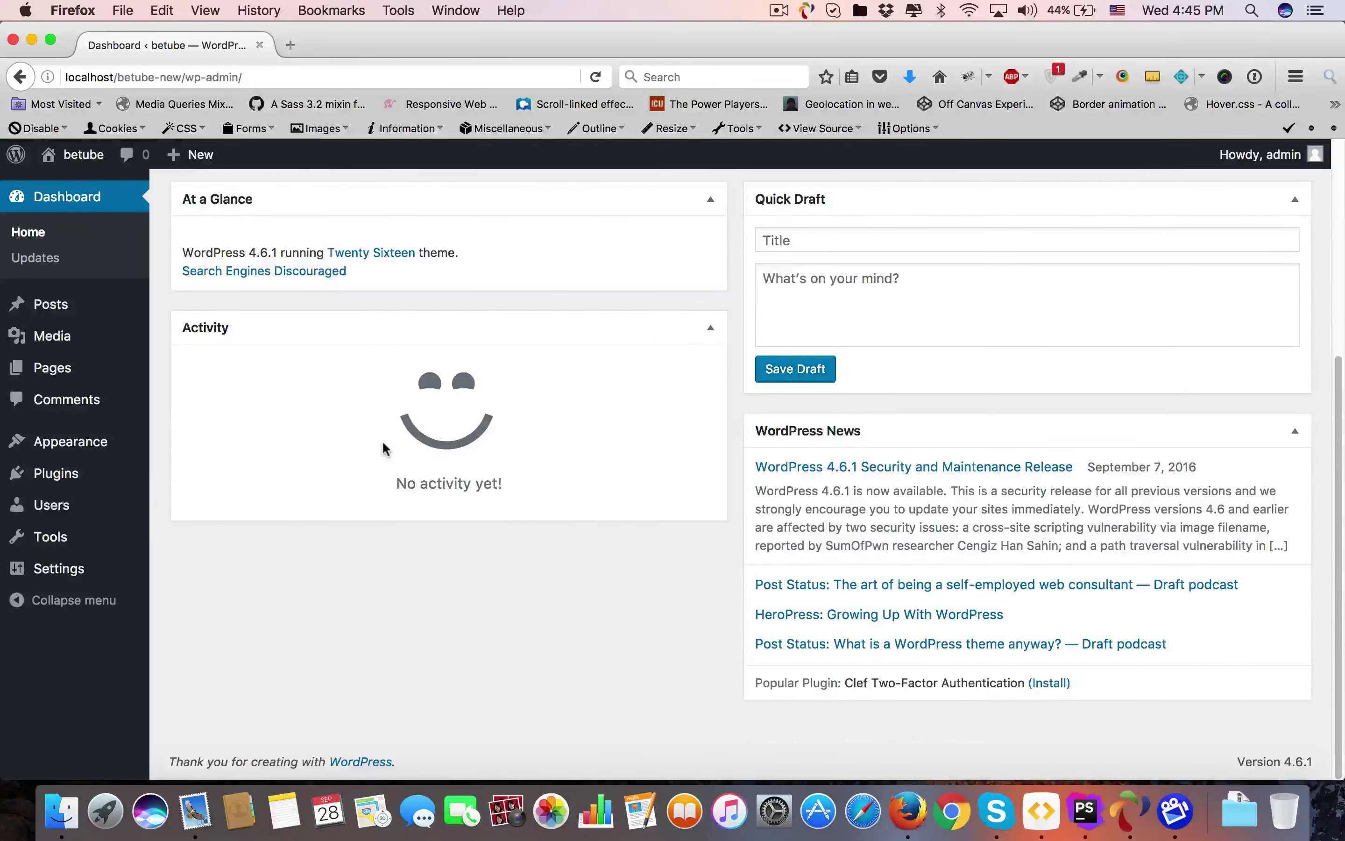
{"action": "scroll", "coordinate": [384, 441], "scroll_direction": "up", "scroll_amount": 5}
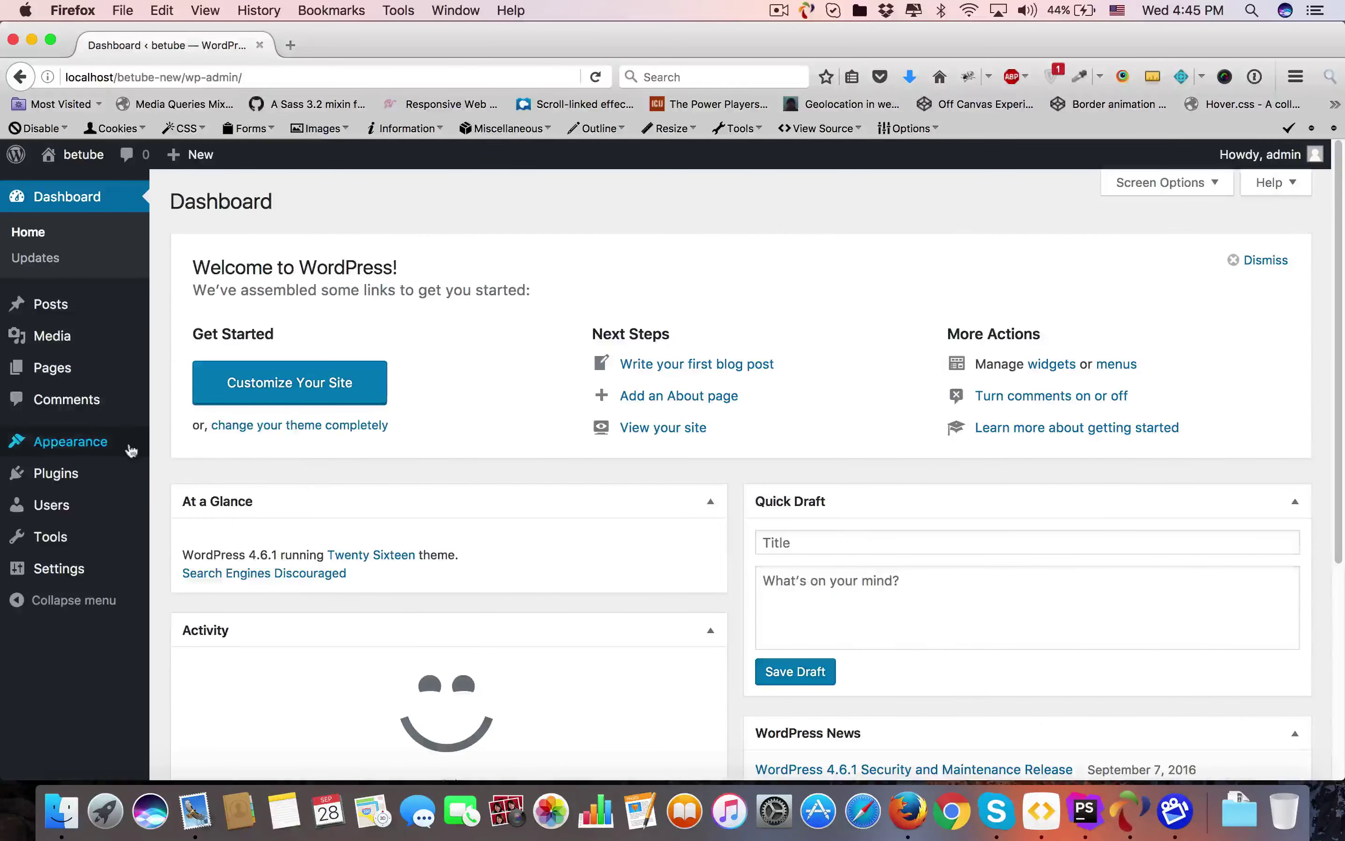
{"action": "mouse_move", "coordinate": [130, 451]}
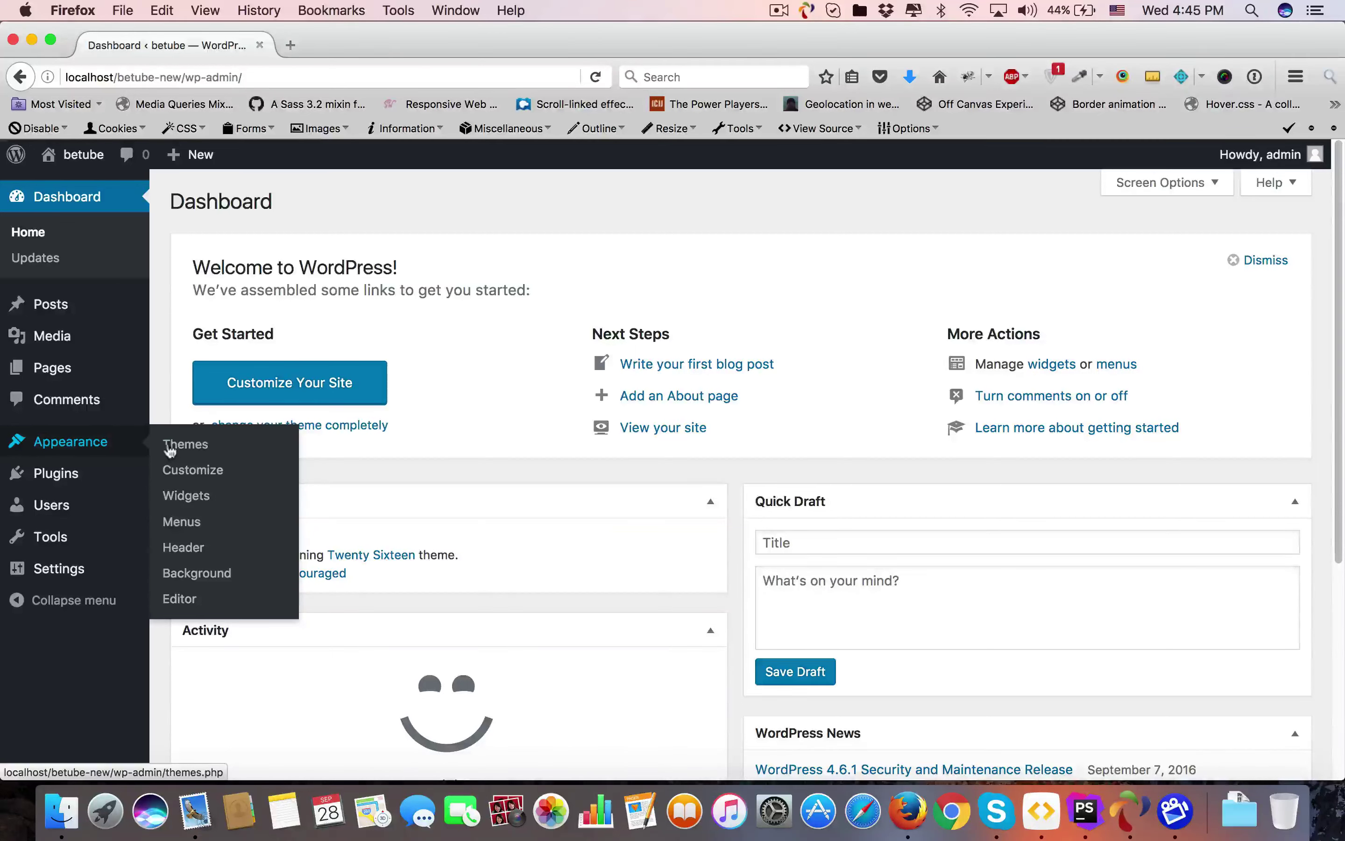
{"action": "left_click", "coordinate": [183, 445]}
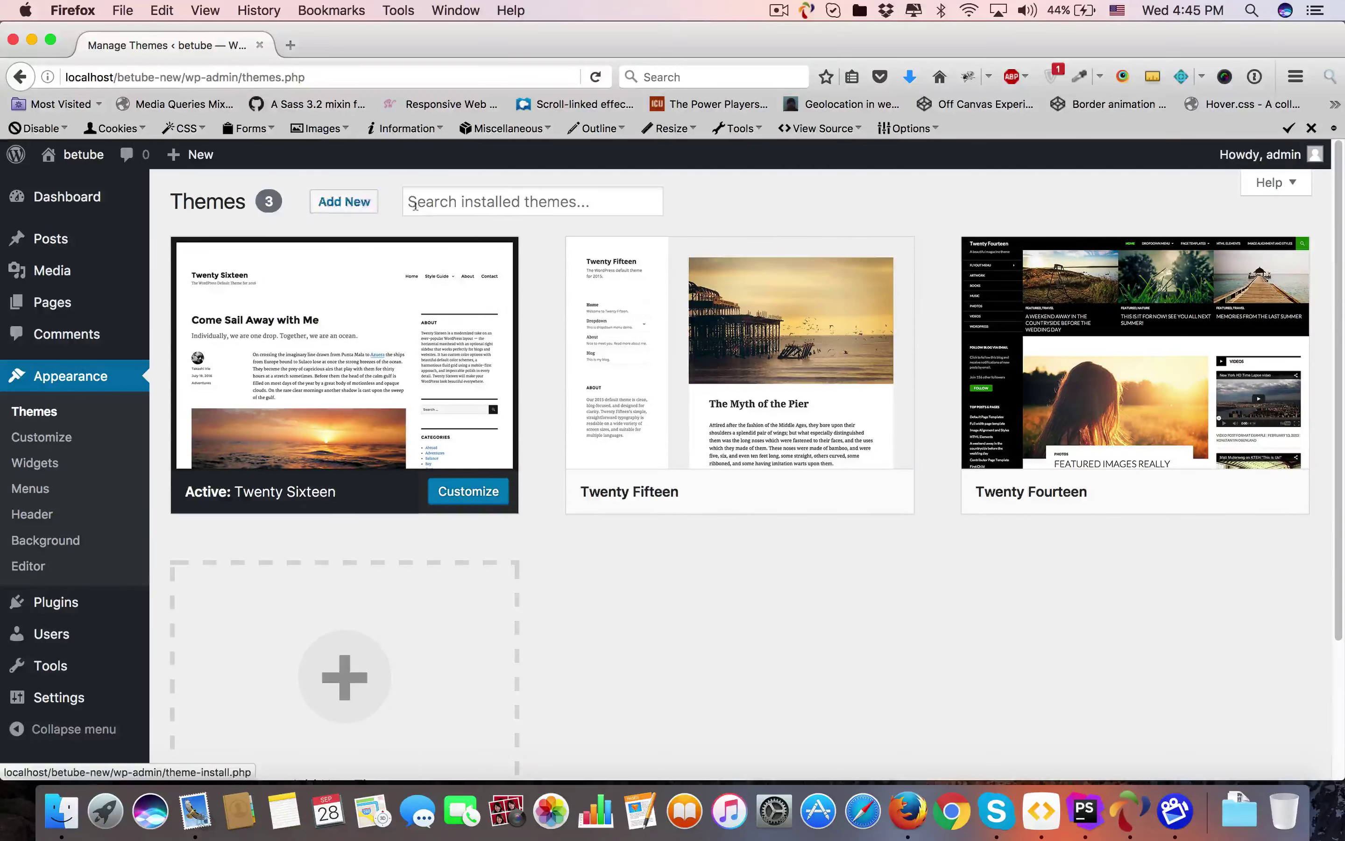
Upload betube.zip from the desktop themeforest folder, install it and activate betube.
{"action": "left_click", "coordinate": [314, 206]}
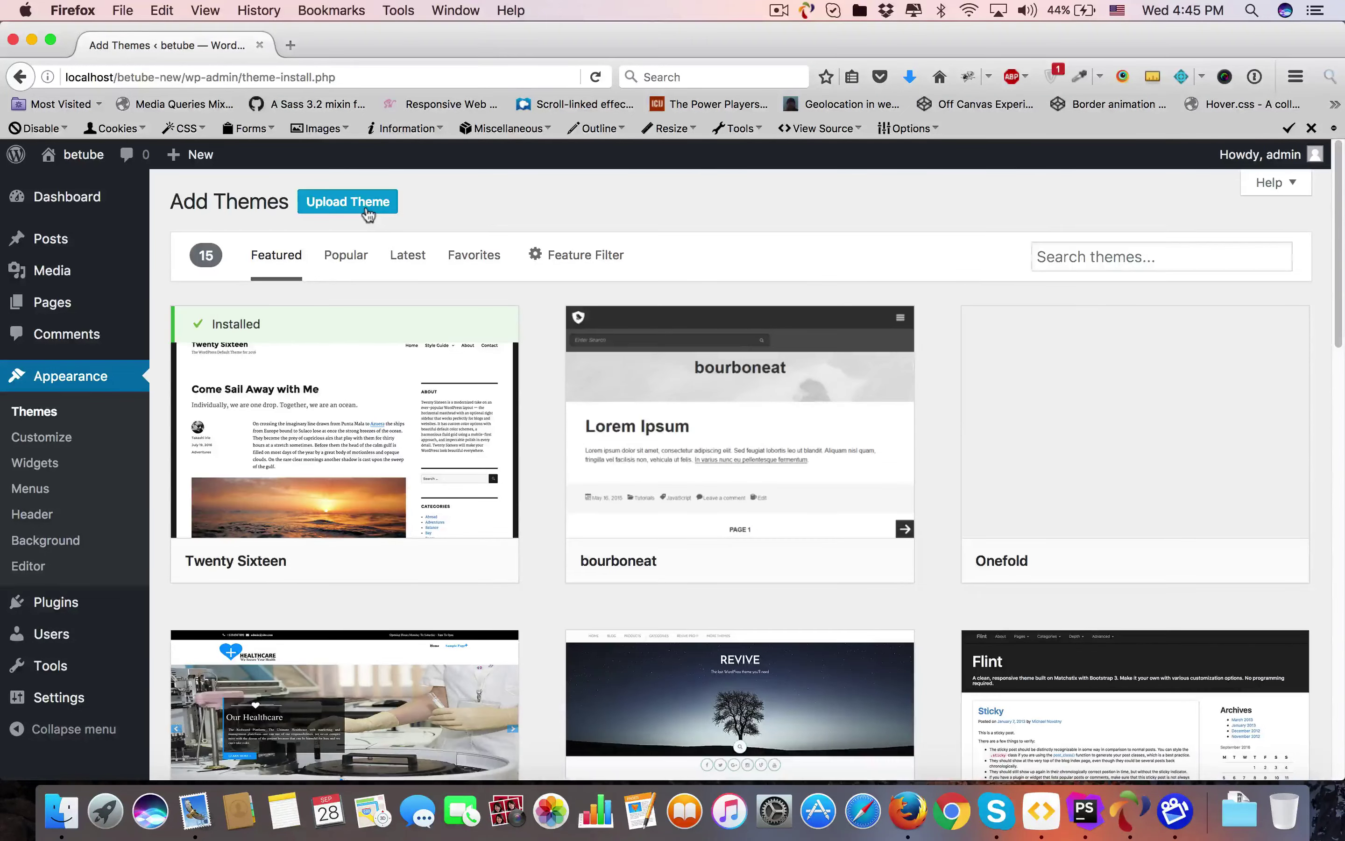
{"action": "left_click", "coordinate": [367, 213]}
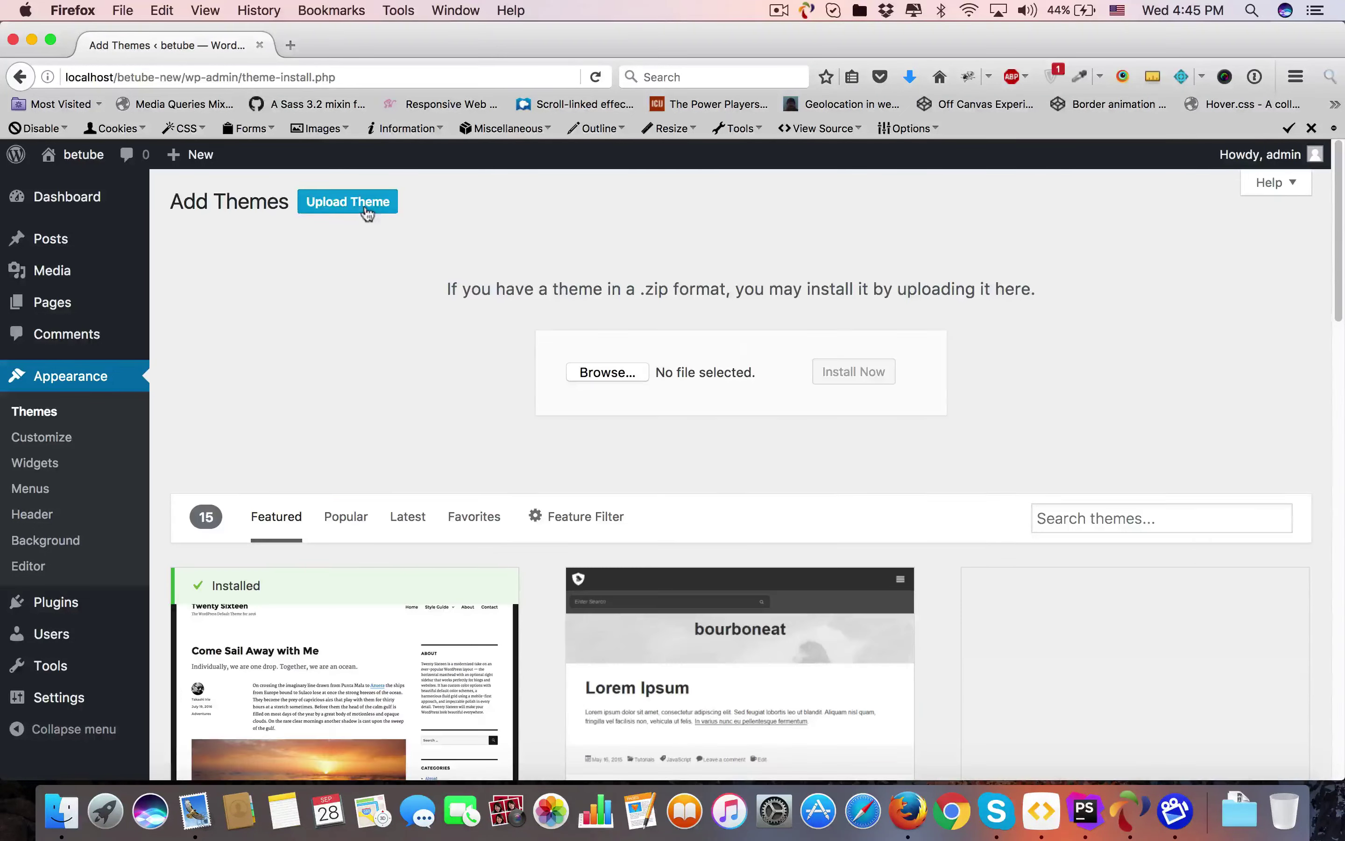
{"action": "left_click", "coordinate": [634, 376]}
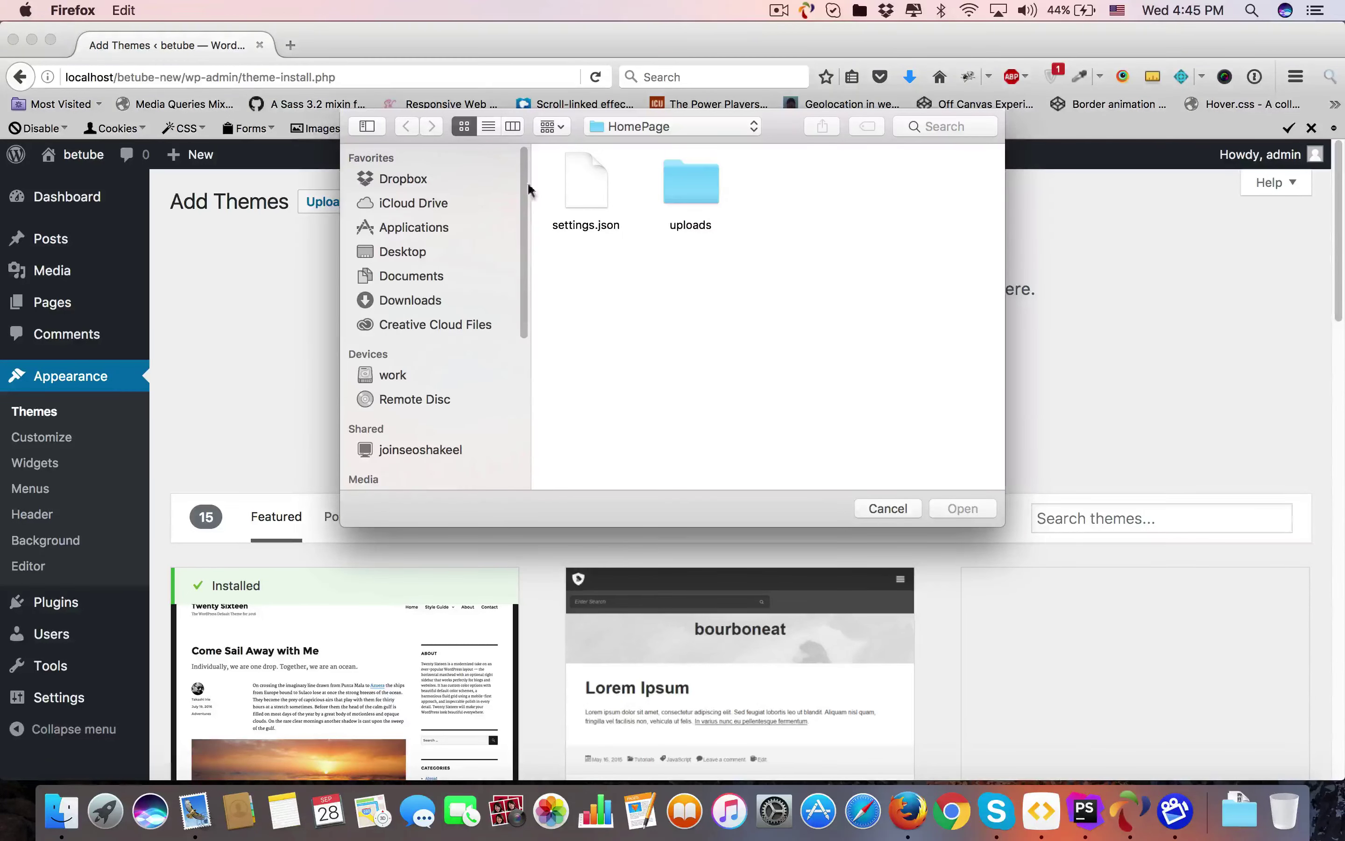
{"action": "left_click", "coordinate": [420, 251]}
{"action": "double_click", "coordinate": [806, 184]}
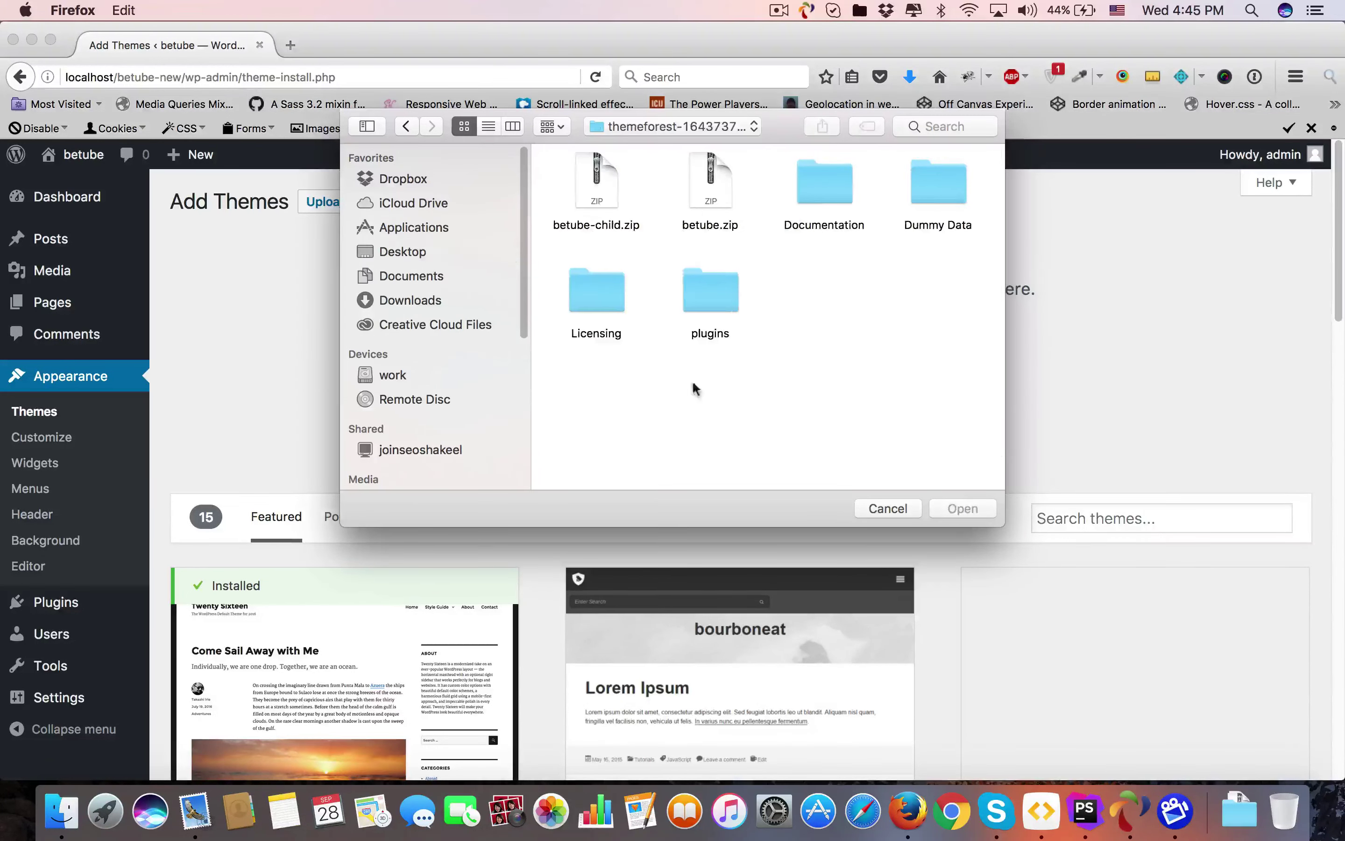
{"action": "left_click", "coordinate": [715, 196]}
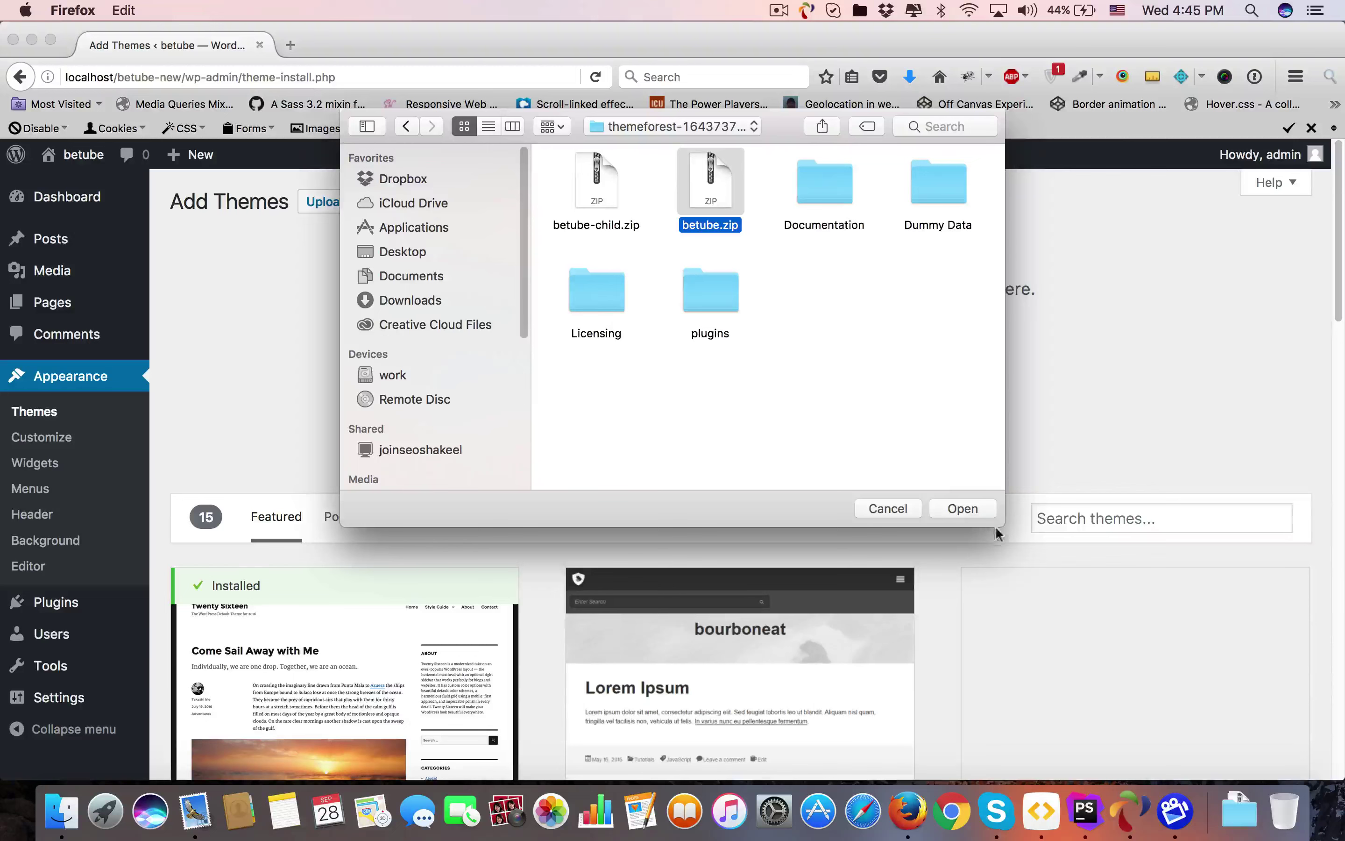
{"action": "left_click", "coordinate": [974, 508]}
{"action": "left_click", "coordinate": [853, 371]}
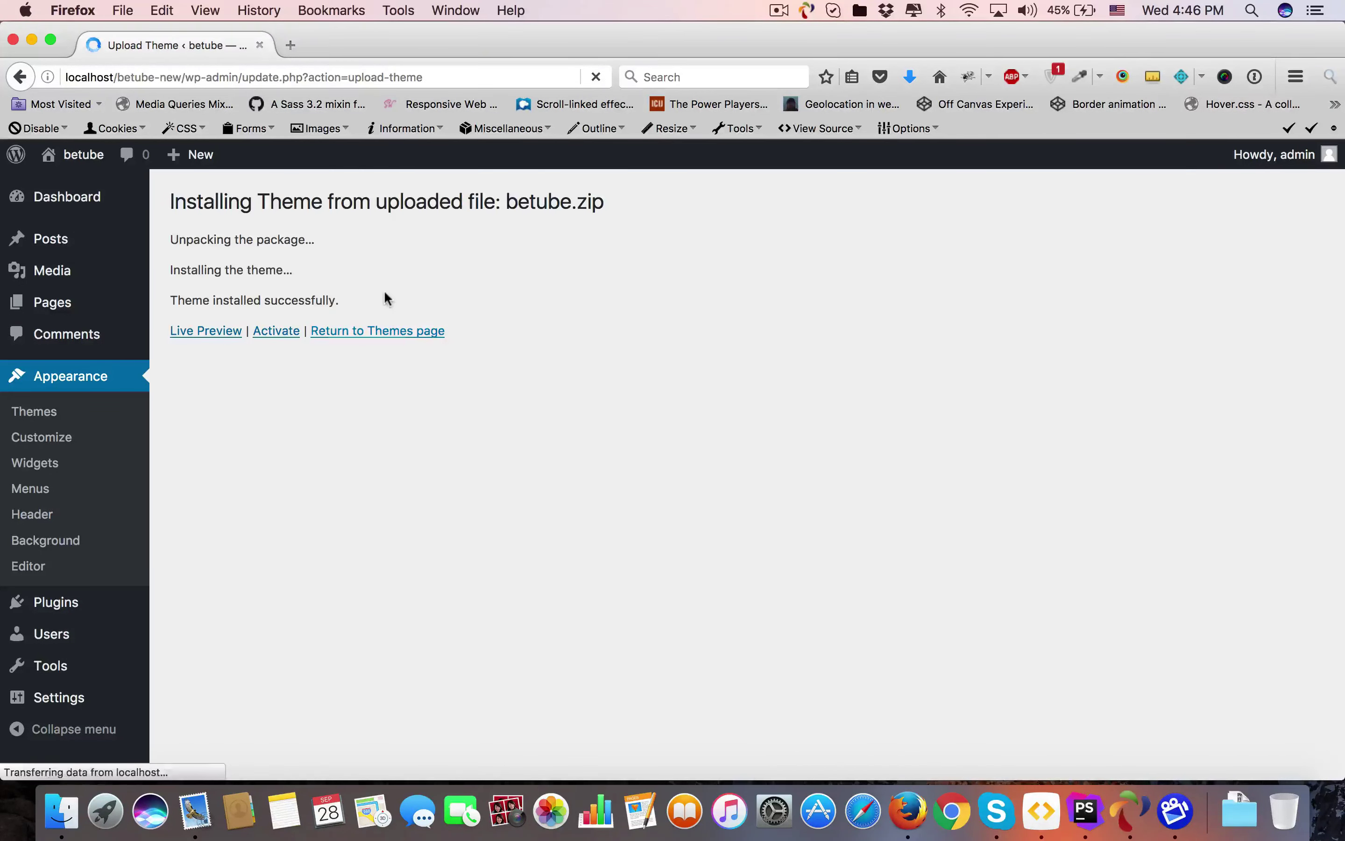
{"action": "left_click", "coordinate": [290, 332]}
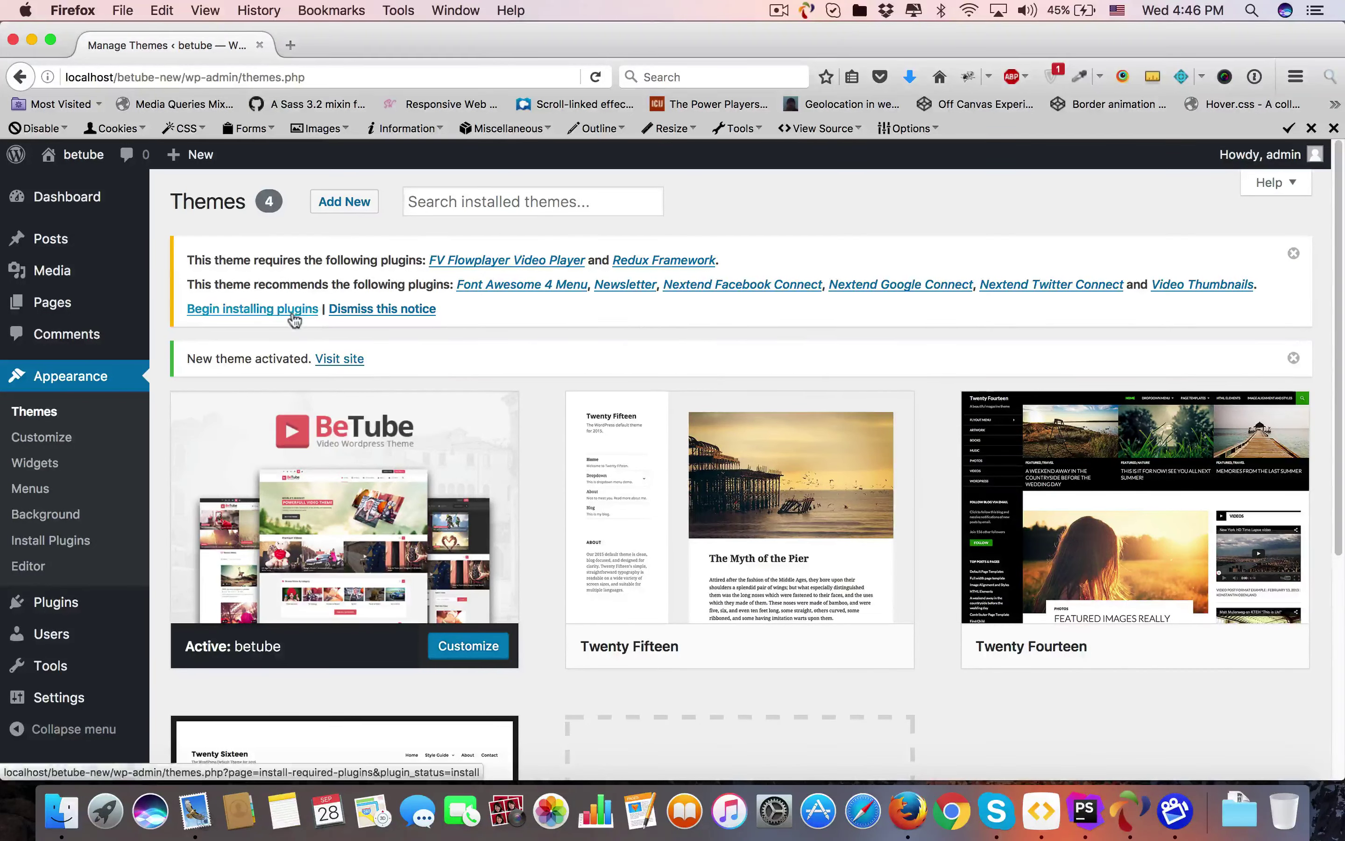
Open the Install Required Plugins list of 2 required and 6 recommended plugins and review it.
{"action": "left_click", "coordinate": [286, 311]}
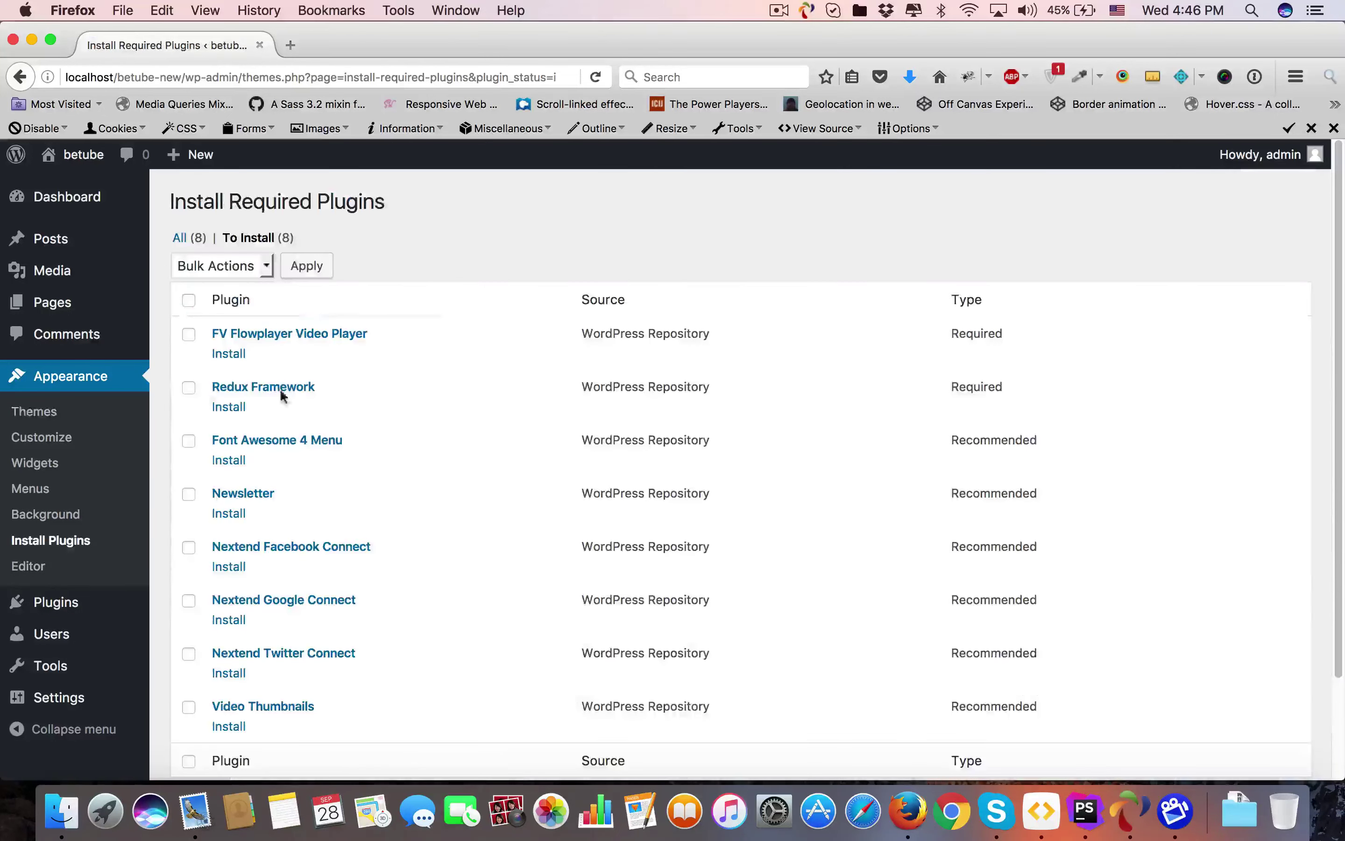
{"action": "scroll", "coordinate": [284, 407], "scroll_direction": "down", "scroll_amount": 3}
{"action": "scroll", "coordinate": [282, 408], "scroll_direction": "up", "scroll_amount": 3}
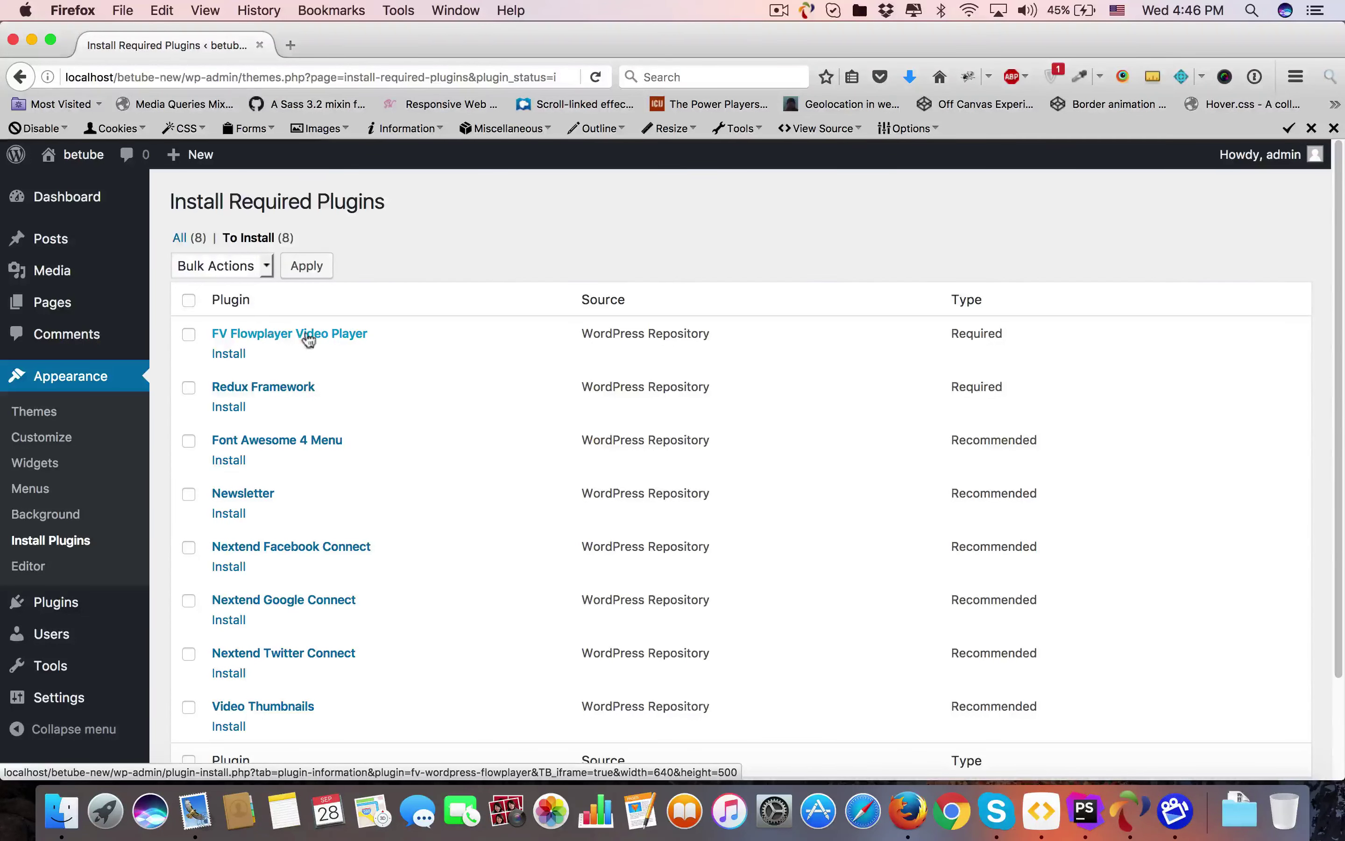
{"action": "scroll", "coordinate": [301, 337], "scroll_direction": "down", "scroll_amount": 2}
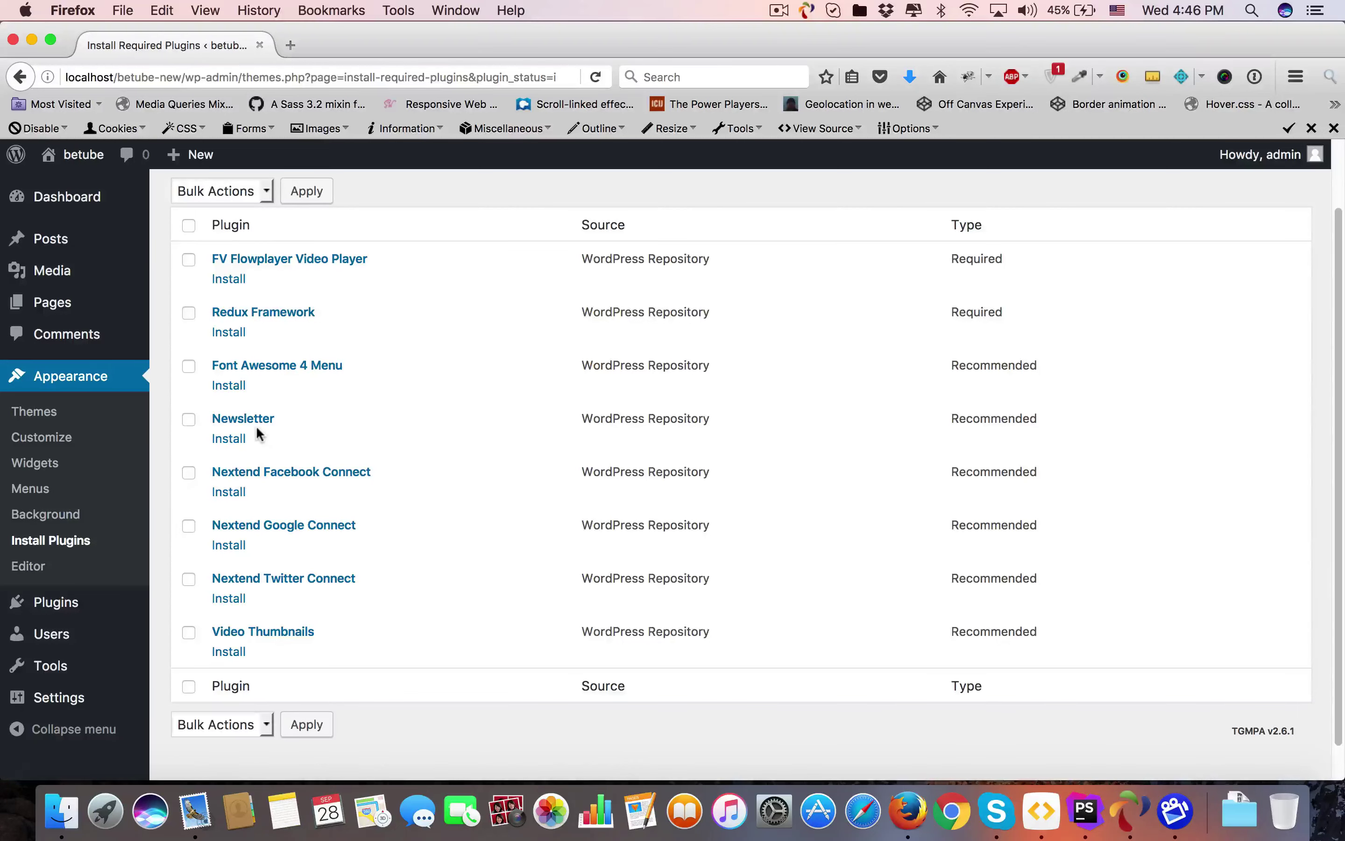
{"action": "scroll", "coordinate": [273, 478], "scroll_direction": "down", "scroll_amount": 2}
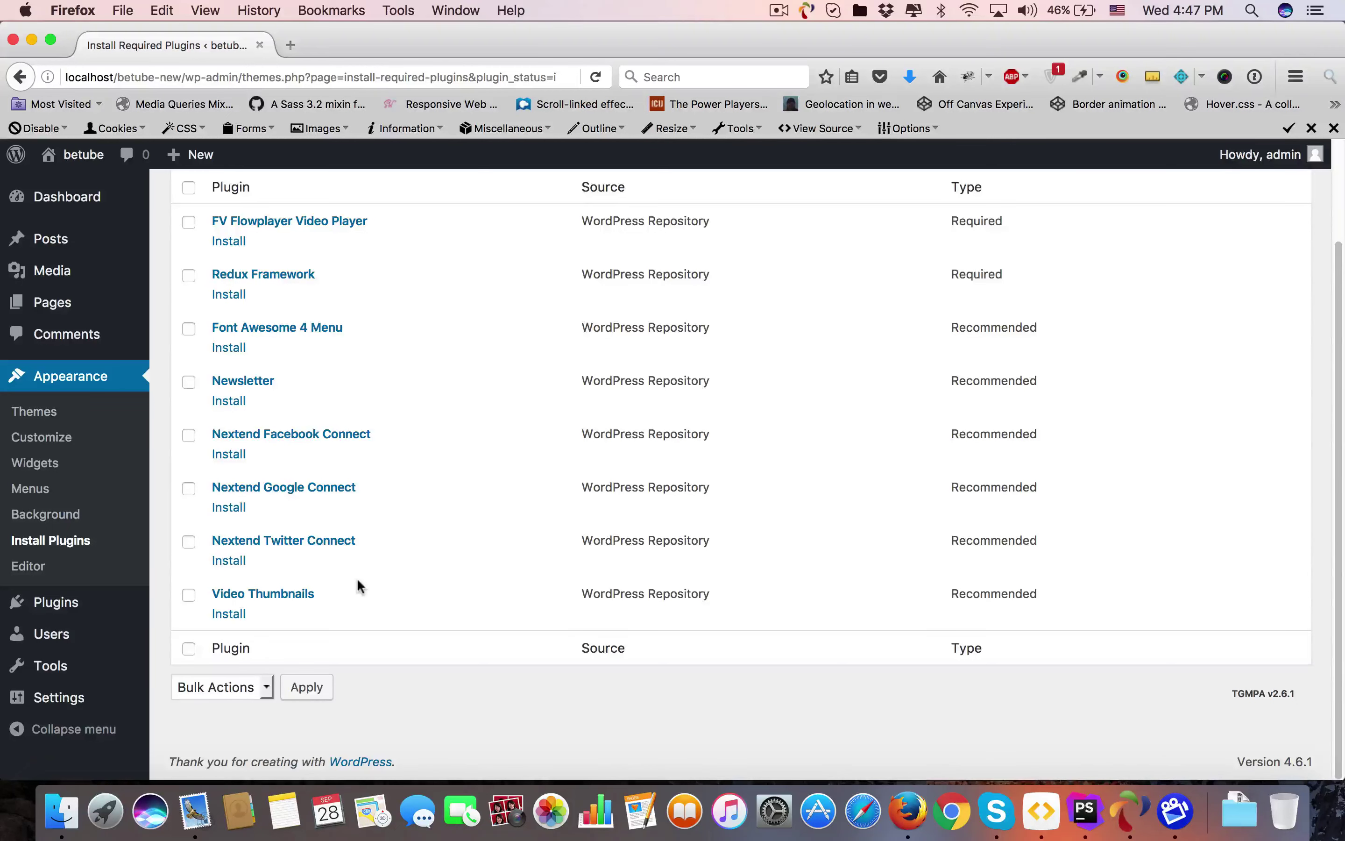
{"action": "scroll", "coordinate": [202, 333], "scroll_direction": "up", "scroll_amount": 3}
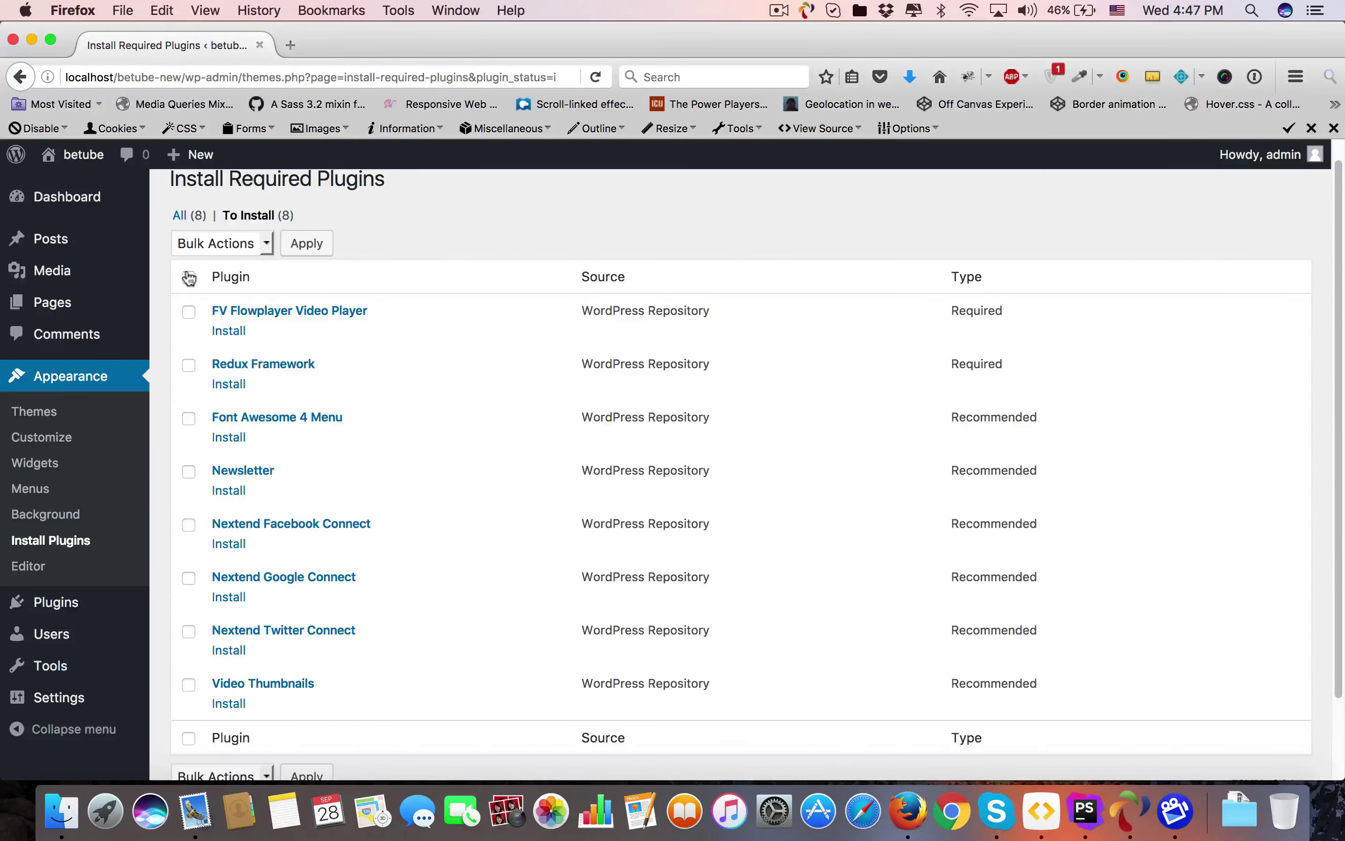
Select all eight listed plugins and bulk-install them until all installations complete.
{"action": "left_click", "coordinate": [188, 278]}
{"action": "left_click", "coordinate": [233, 255]}
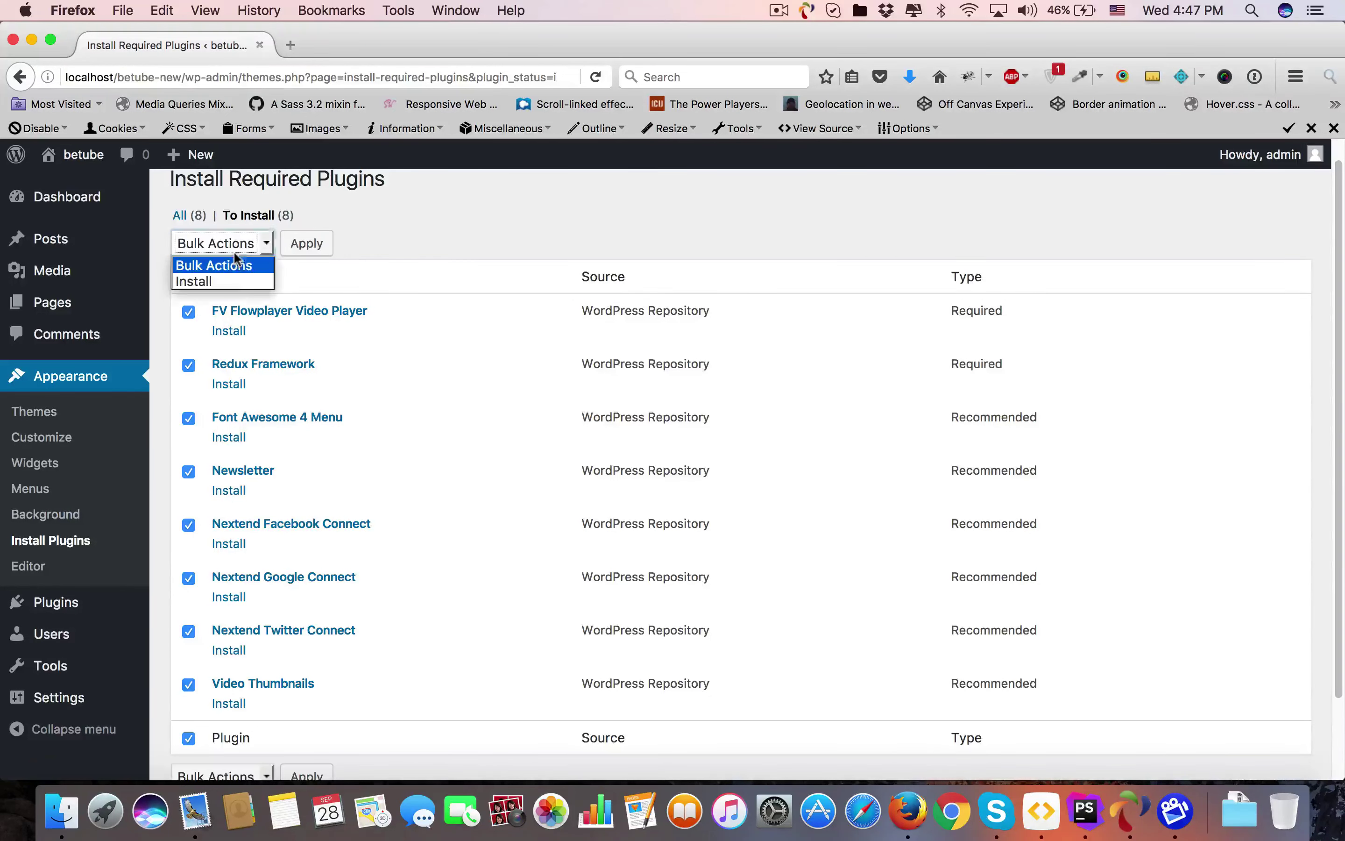
{"action": "left_click", "coordinate": [236, 283]}
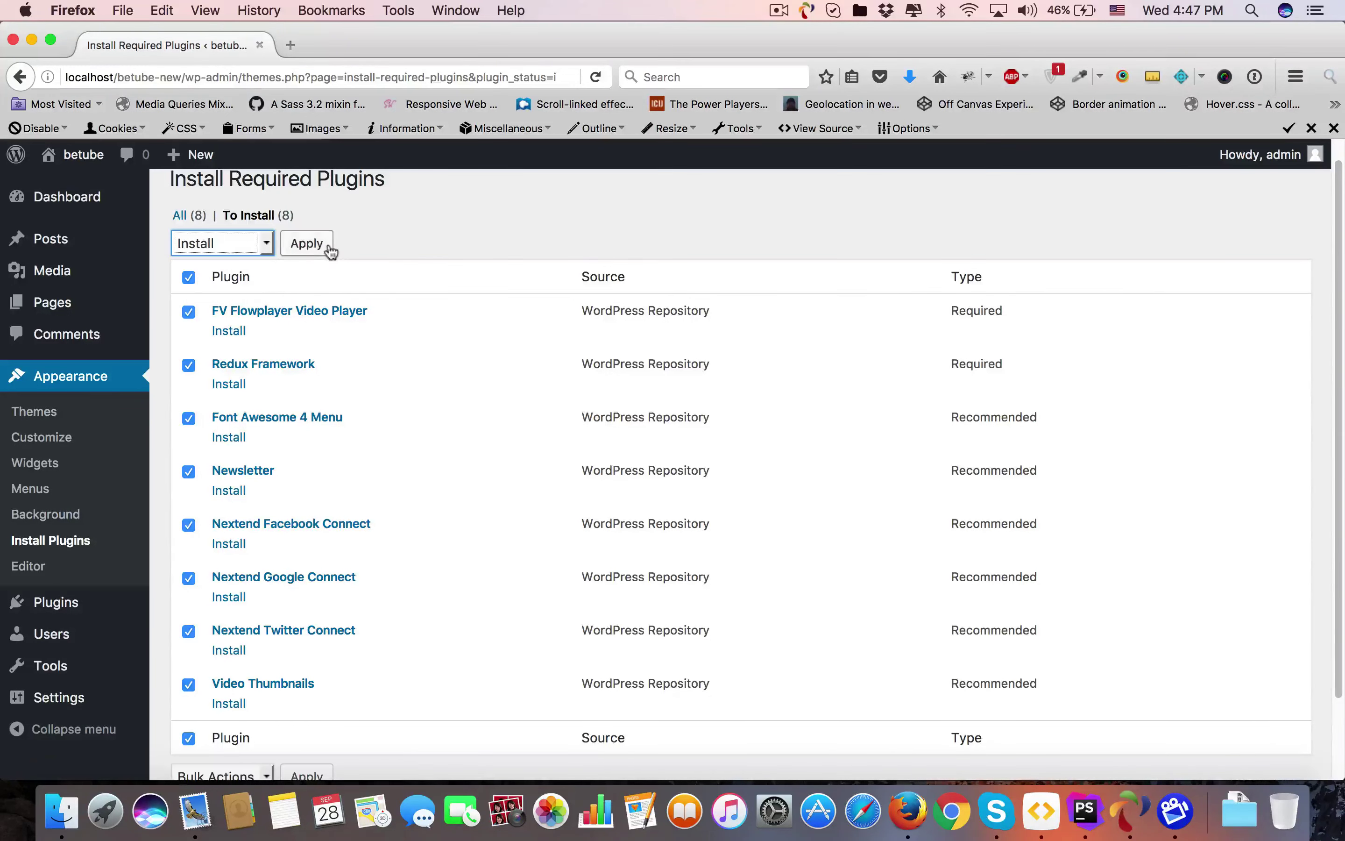
{"action": "left_click", "coordinate": [321, 246]}
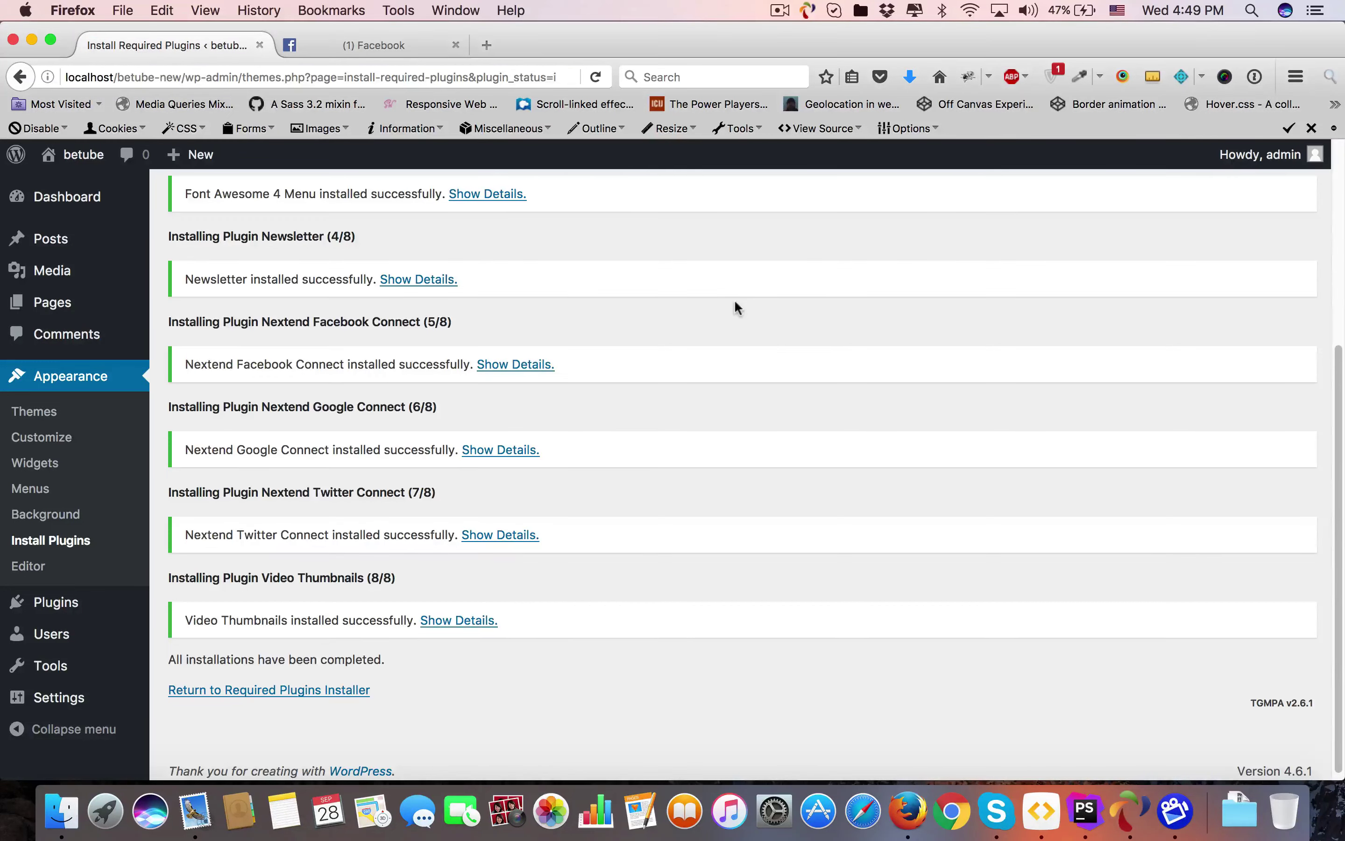
{"action": "scroll", "coordinate": [593, 365], "scroll_direction": "up", "scroll_amount": 5}
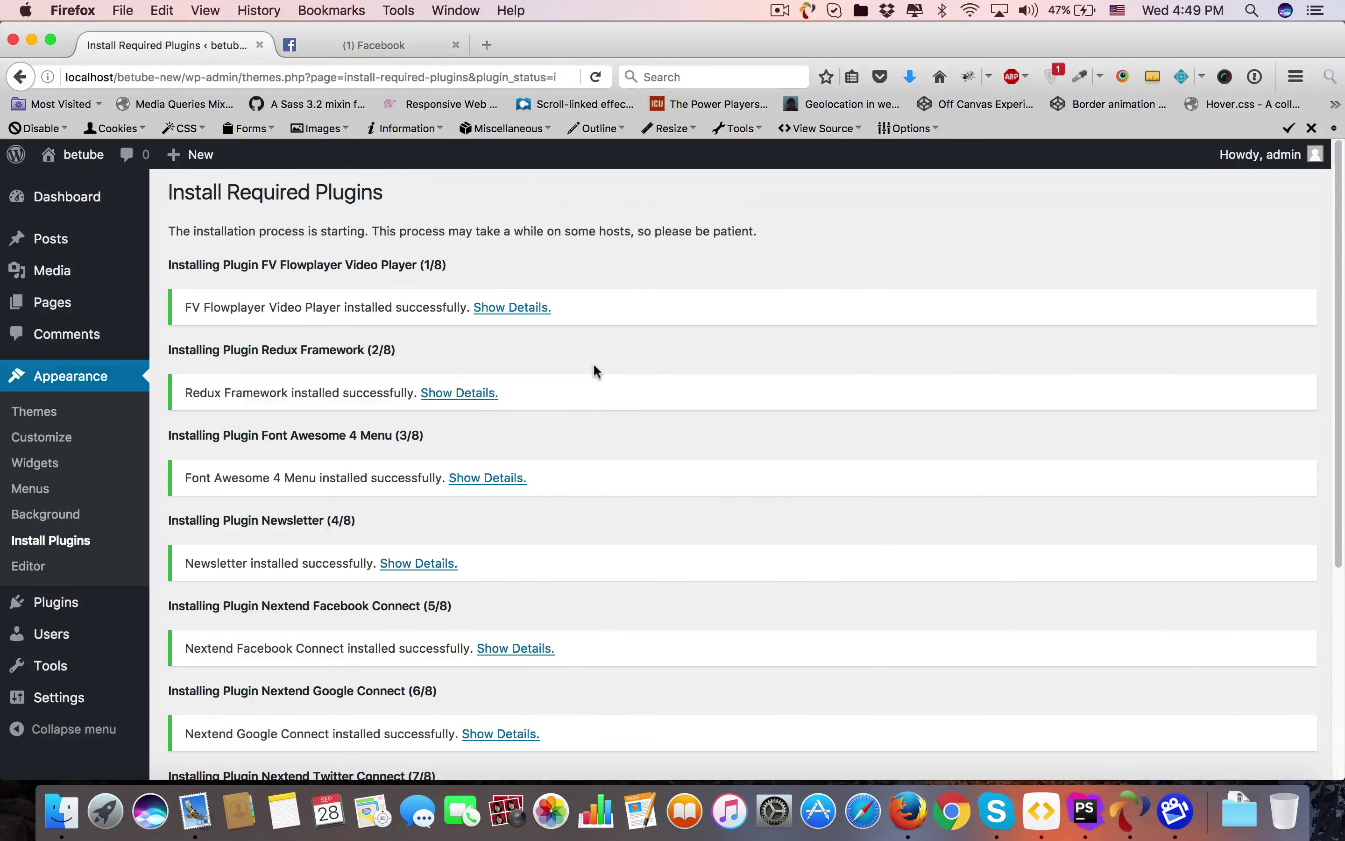
{"action": "scroll", "coordinate": [592, 371], "scroll_direction": "down", "scroll_amount": 5}
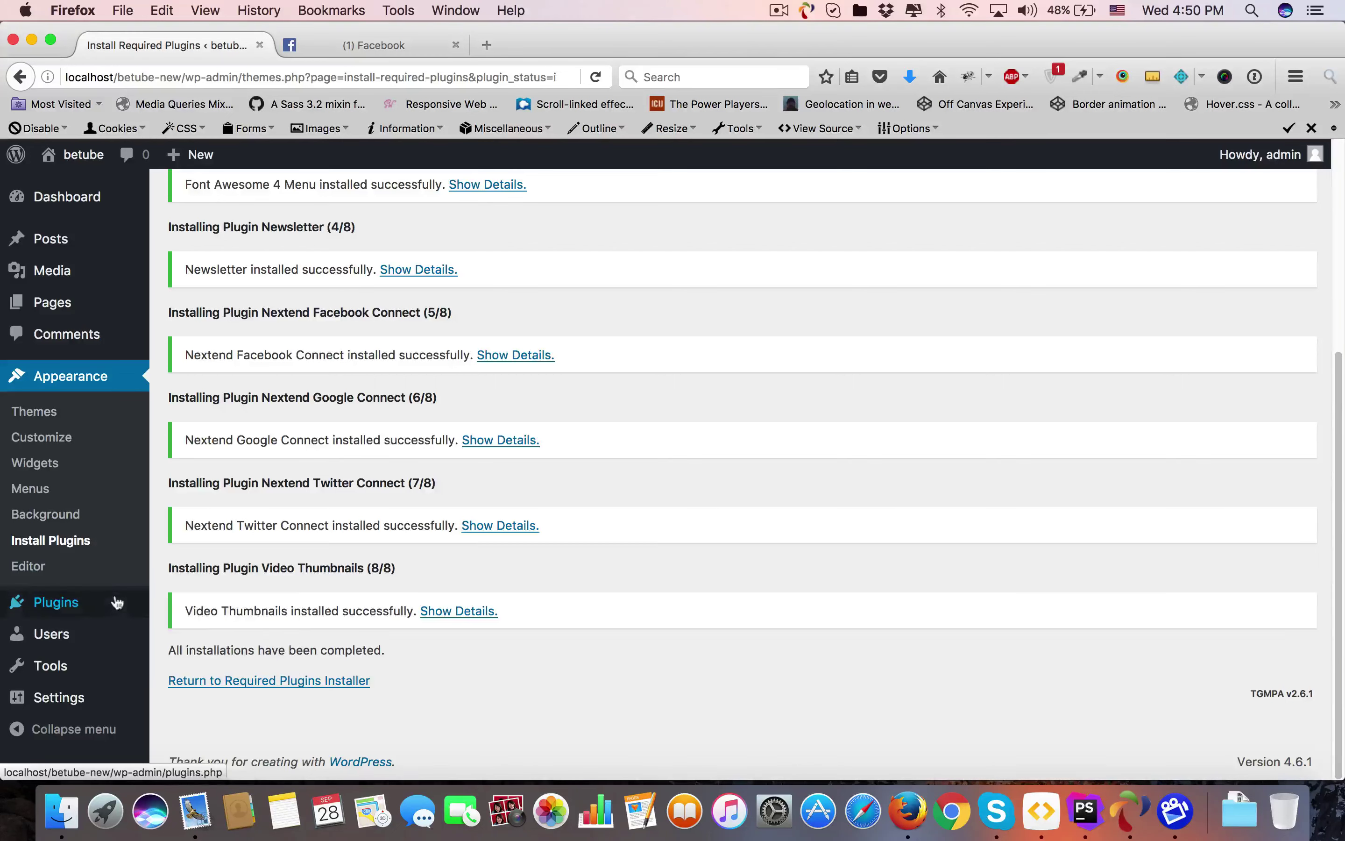
Bulk-activate all eight plugins from the Installed Plugins list.
{"action": "mouse_move", "coordinate": [117, 604]}
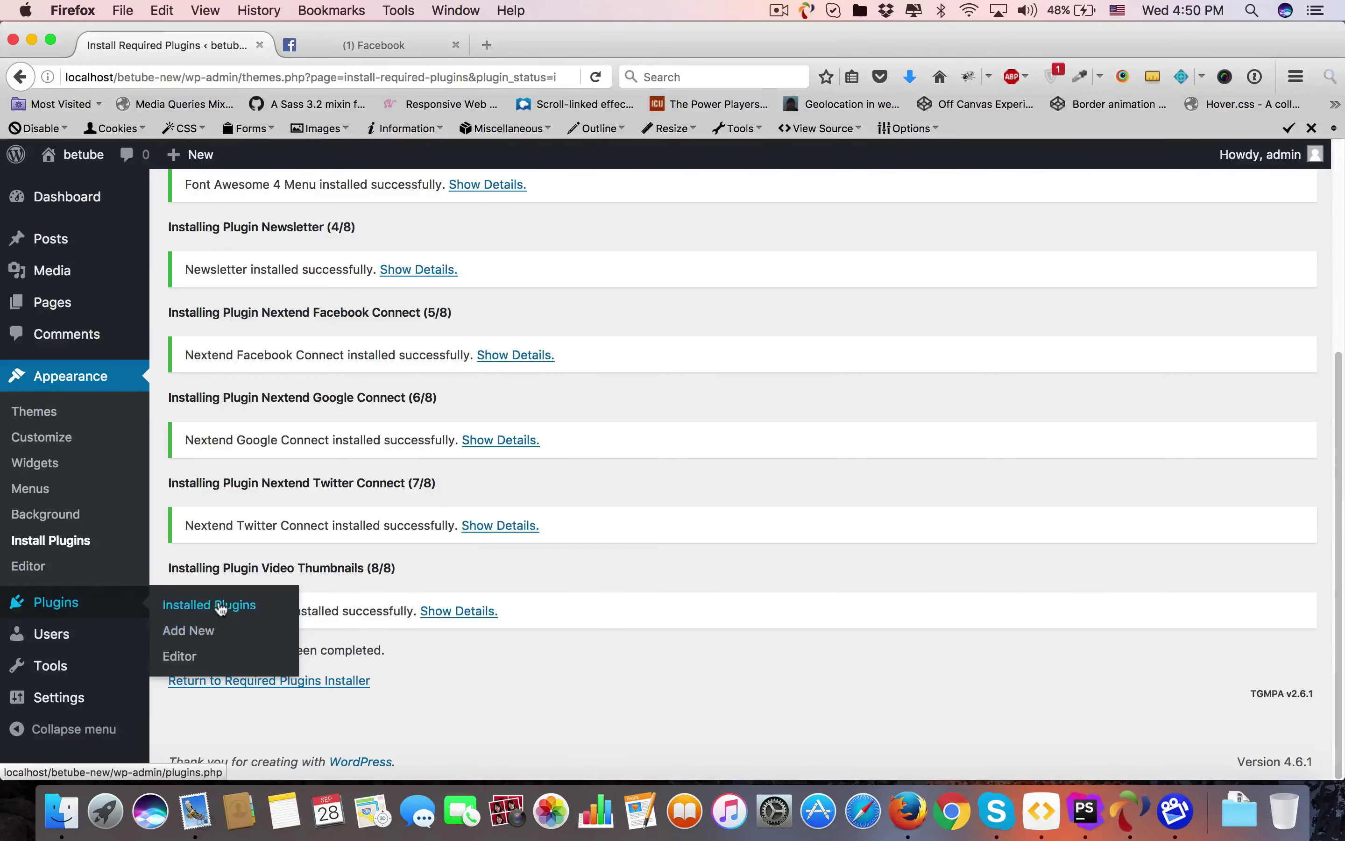
{"action": "left_click", "coordinate": [219, 604]}
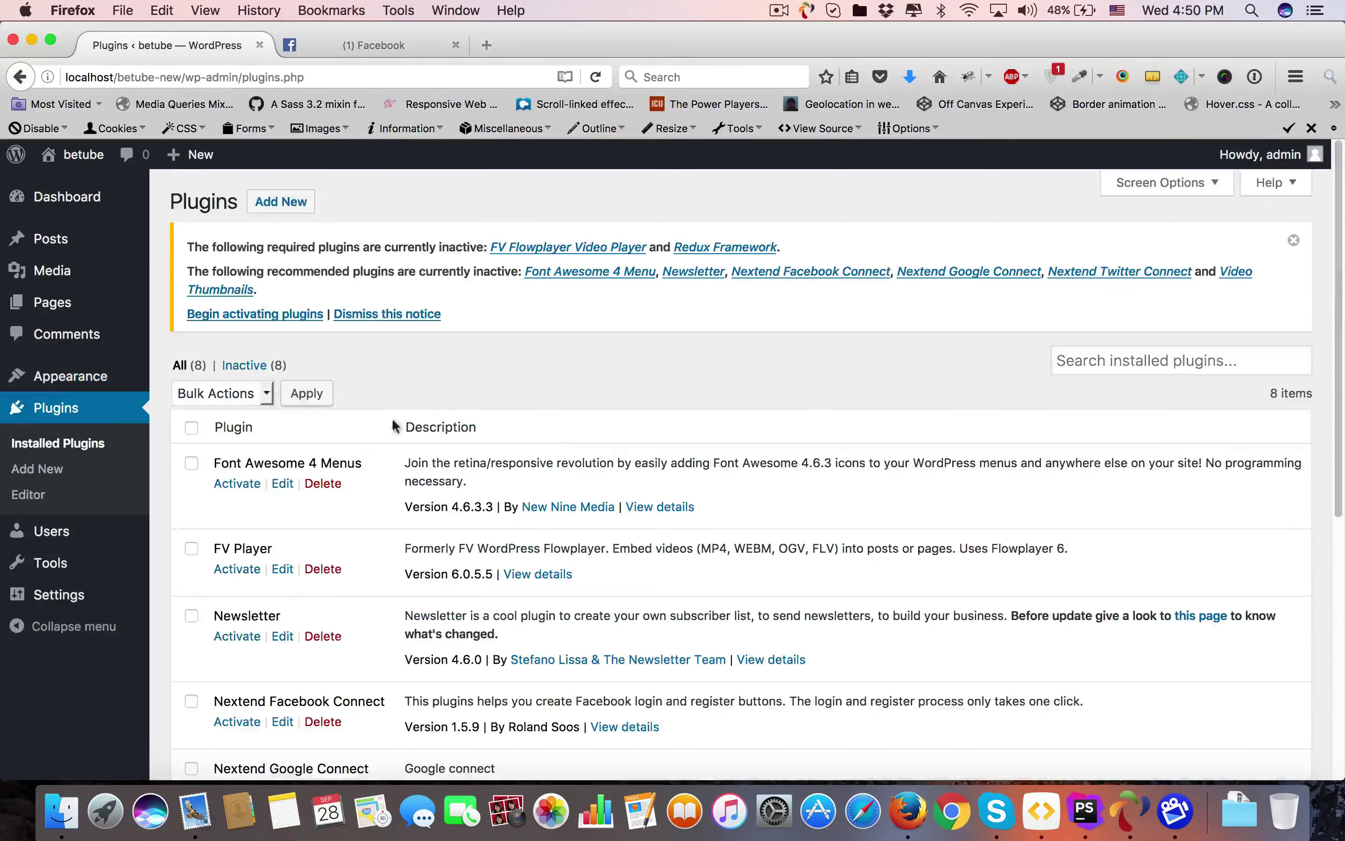
{"action": "scroll", "coordinate": [347, 437], "scroll_direction": "down", "scroll_amount": 1}
{"action": "scroll", "coordinate": [348, 437], "scroll_direction": "down", "scroll_amount": 5}
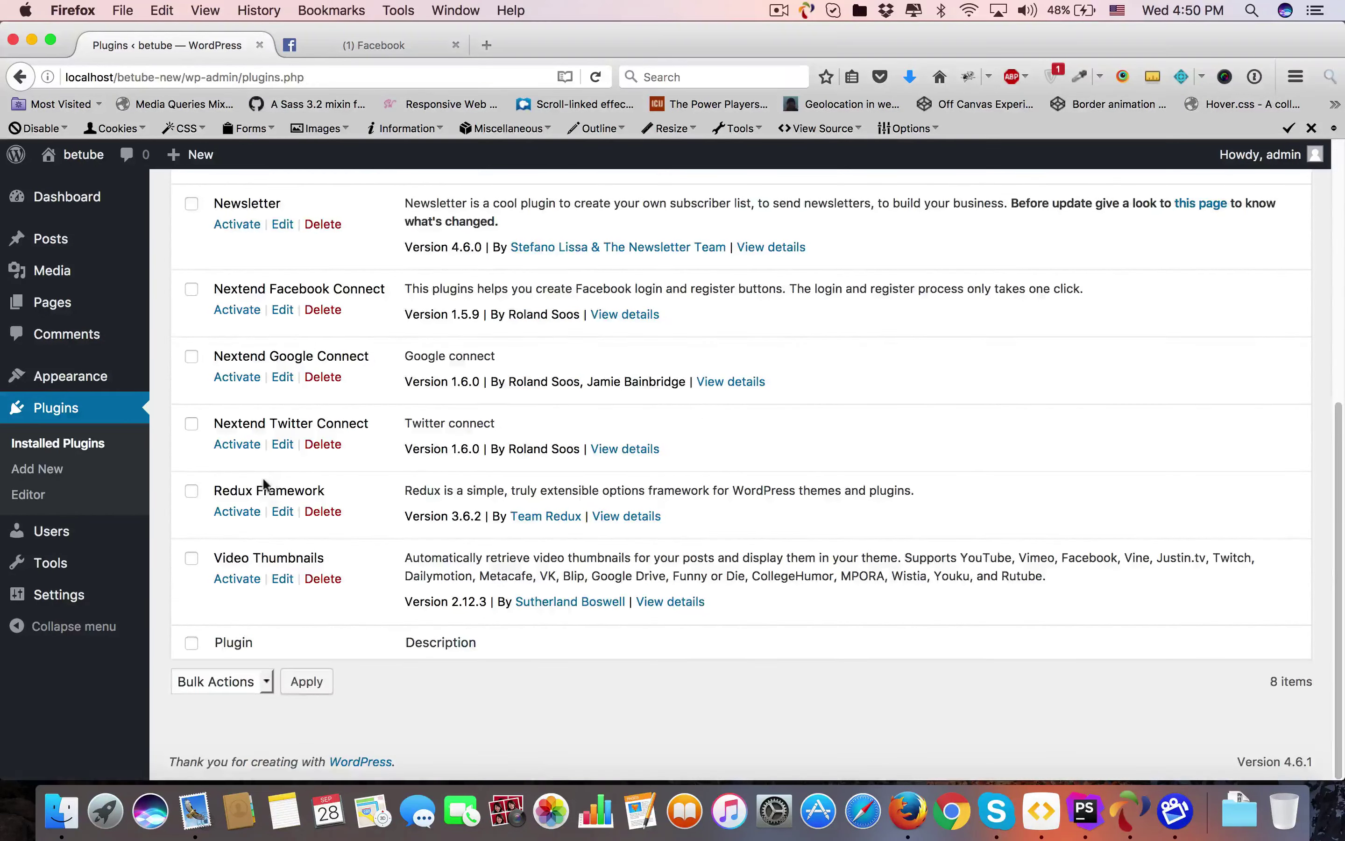
{"action": "scroll", "coordinate": [261, 484], "scroll_direction": "up", "scroll_amount": 5}
{"action": "scroll", "coordinate": [242, 495], "scroll_direction": "down", "scroll_amount": 5}
{"action": "scroll", "coordinate": [240, 495], "scroll_direction": "up", "scroll_amount": 5}
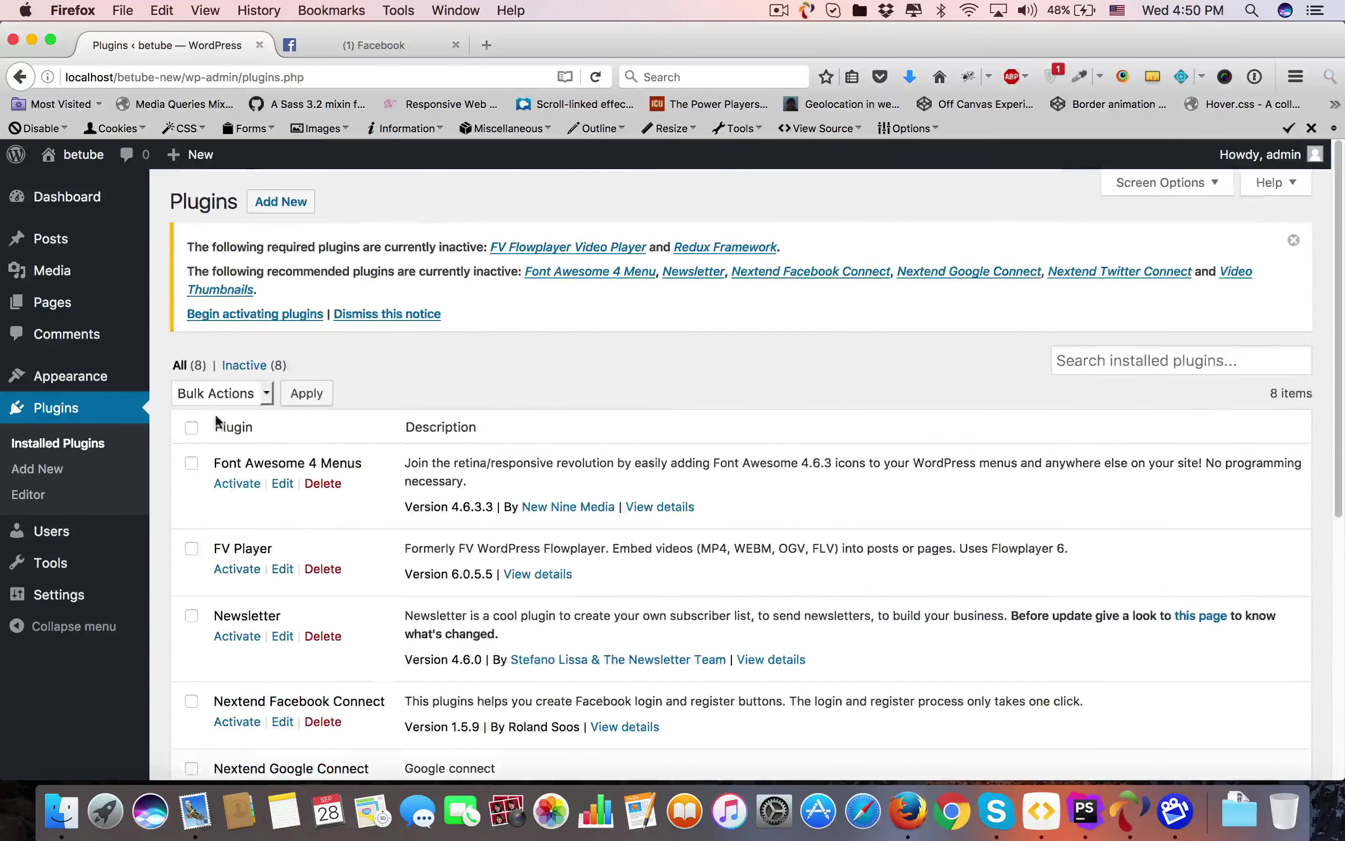
{"action": "left_click", "coordinate": [196, 426]}
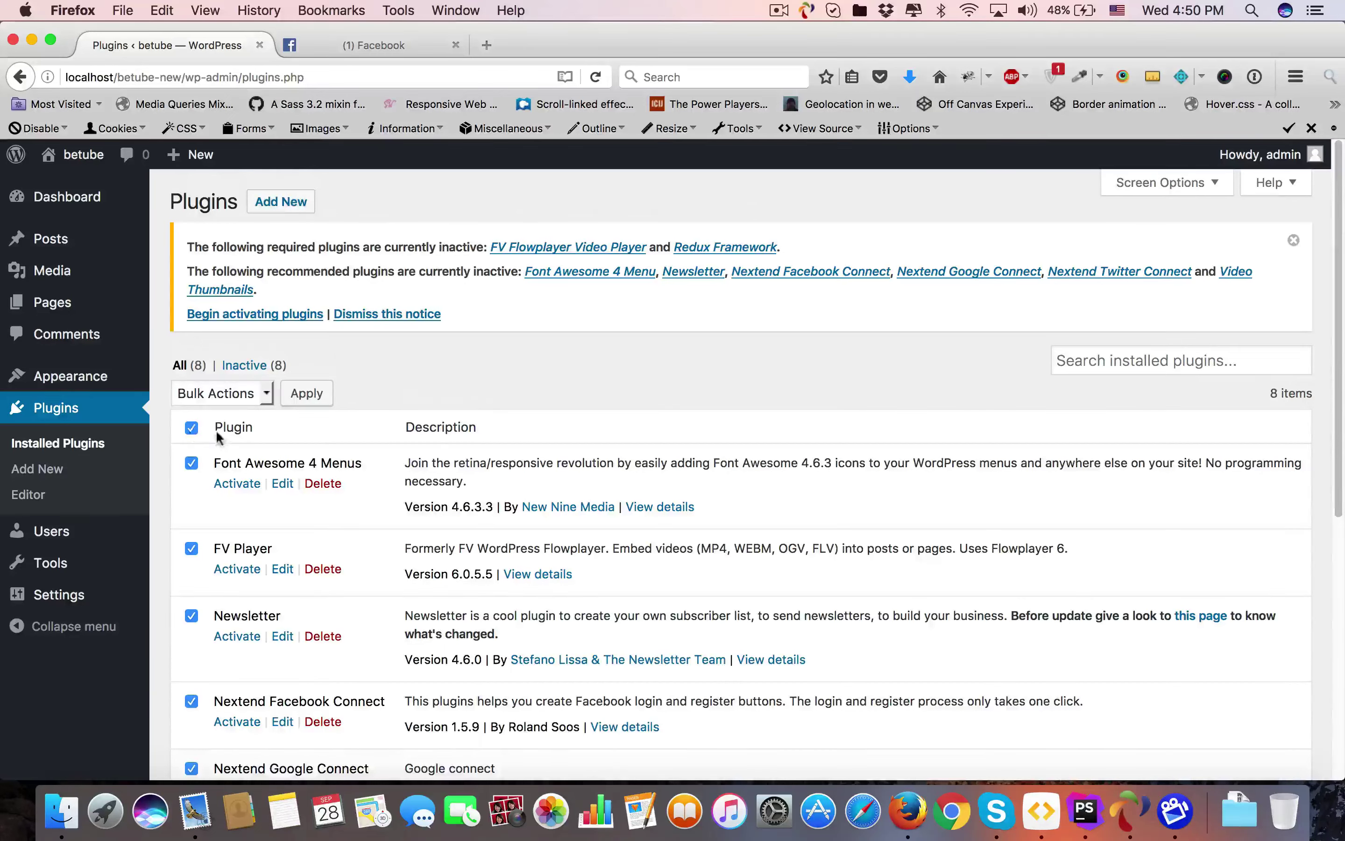
{"action": "scroll", "coordinate": [236, 389], "scroll_direction": "down", "scroll_amount": 2}
{"action": "left_click", "coordinate": [242, 303]}
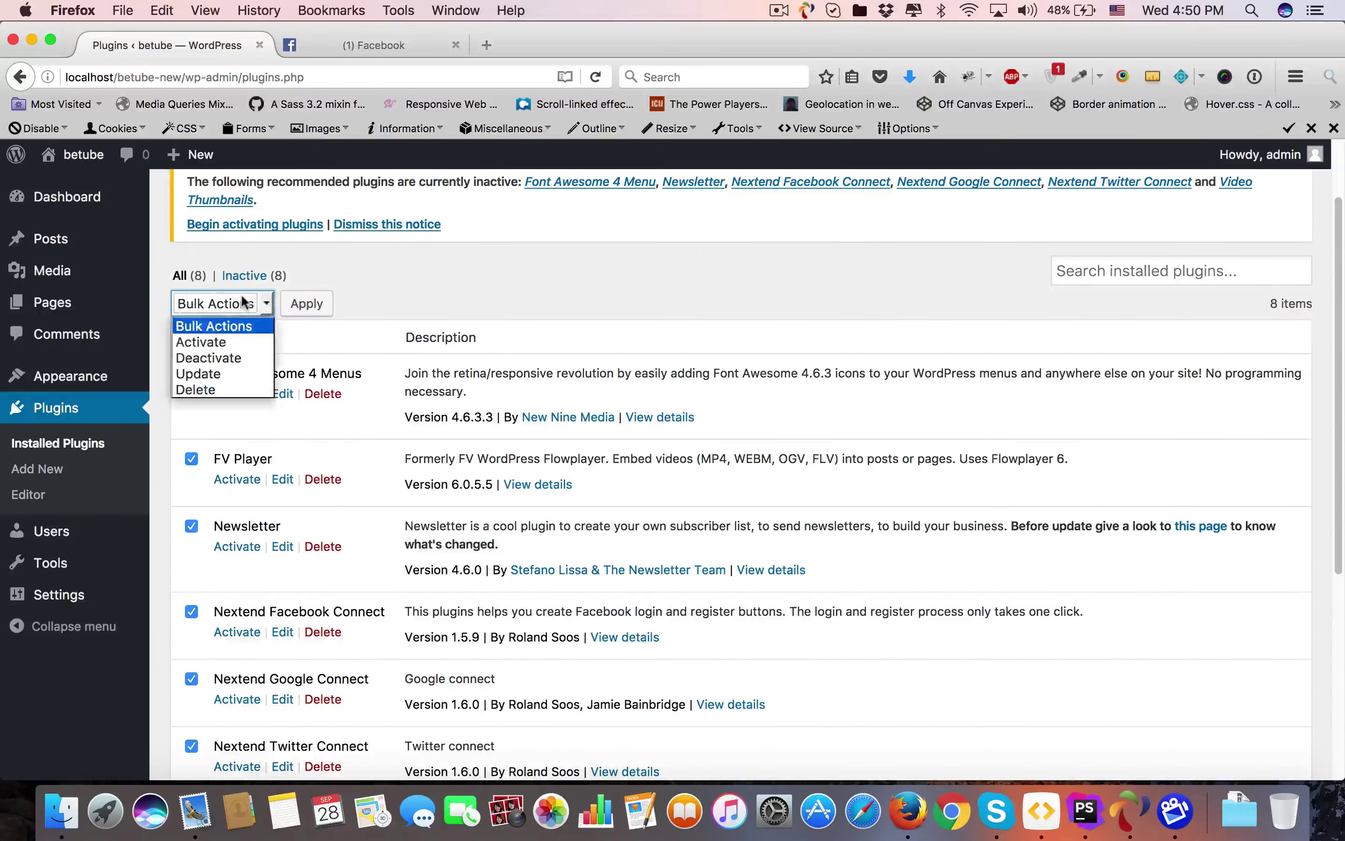
{"action": "left_click", "coordinate": [232, 342]}
{"action": "left_click", "coordinate": [296, 311]}
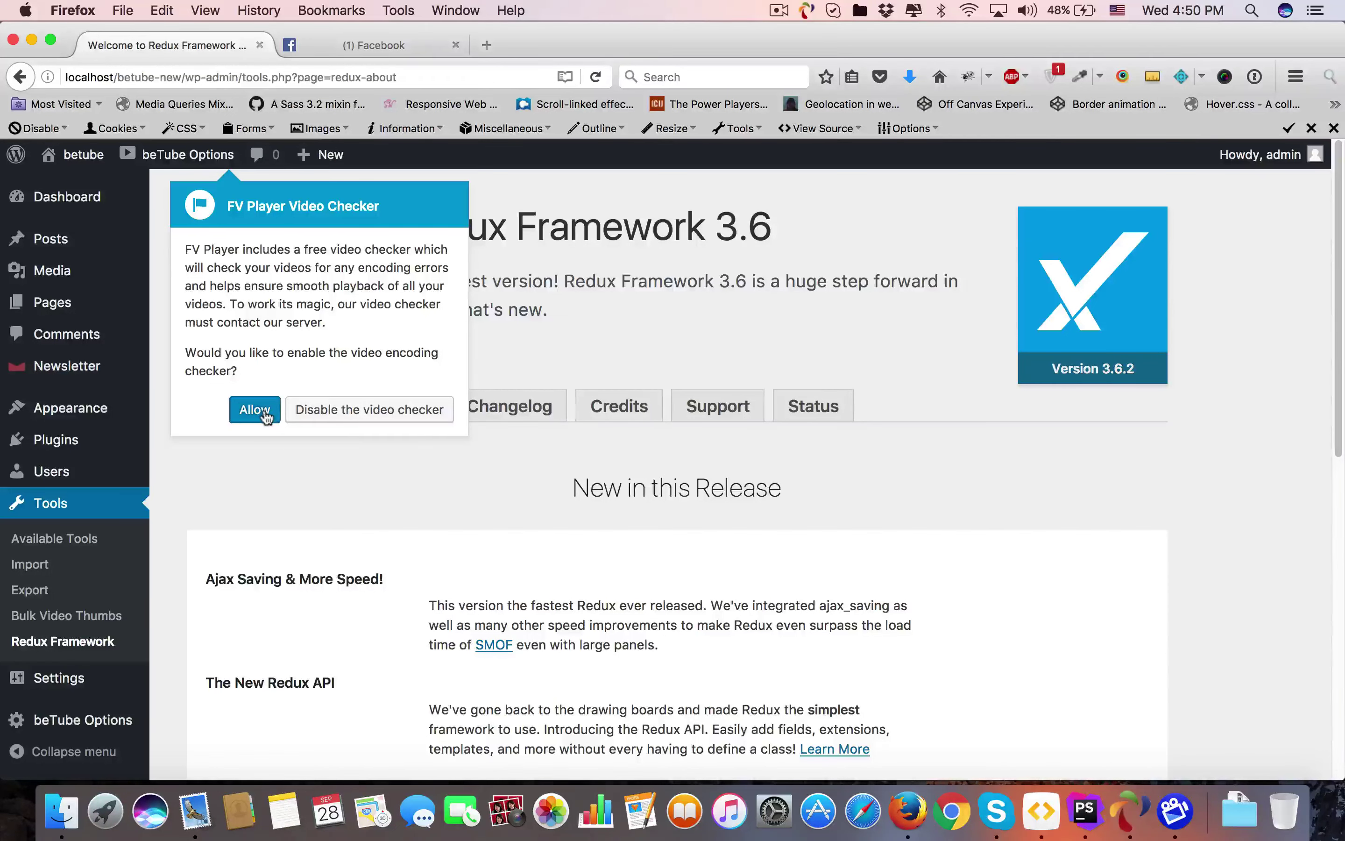
Allow FV Player's video encoding checker and confirm all plugins are active.
{"action": "left_click", "coordinate": [255, 410]}
{"action": "scroll", "coordinate": [78, 515], "scroll_direction": "down", "scroll_amount": 10}
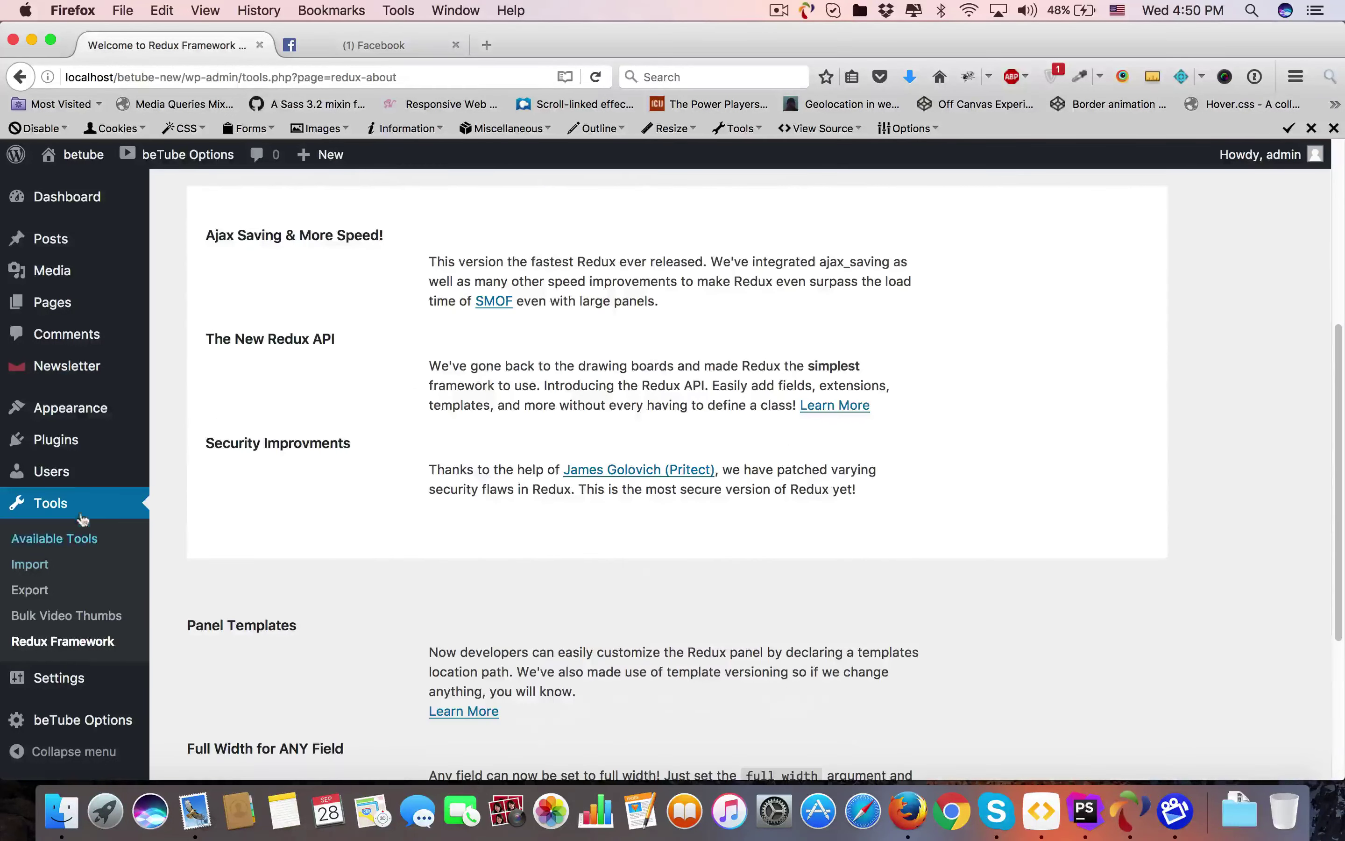
{"action": "scroll", "coordinate": [89, 583], "scroll_direction": "down", "scroll_amount": 5}
{"action": "mouse_move", "coordinate": [111, 448]}
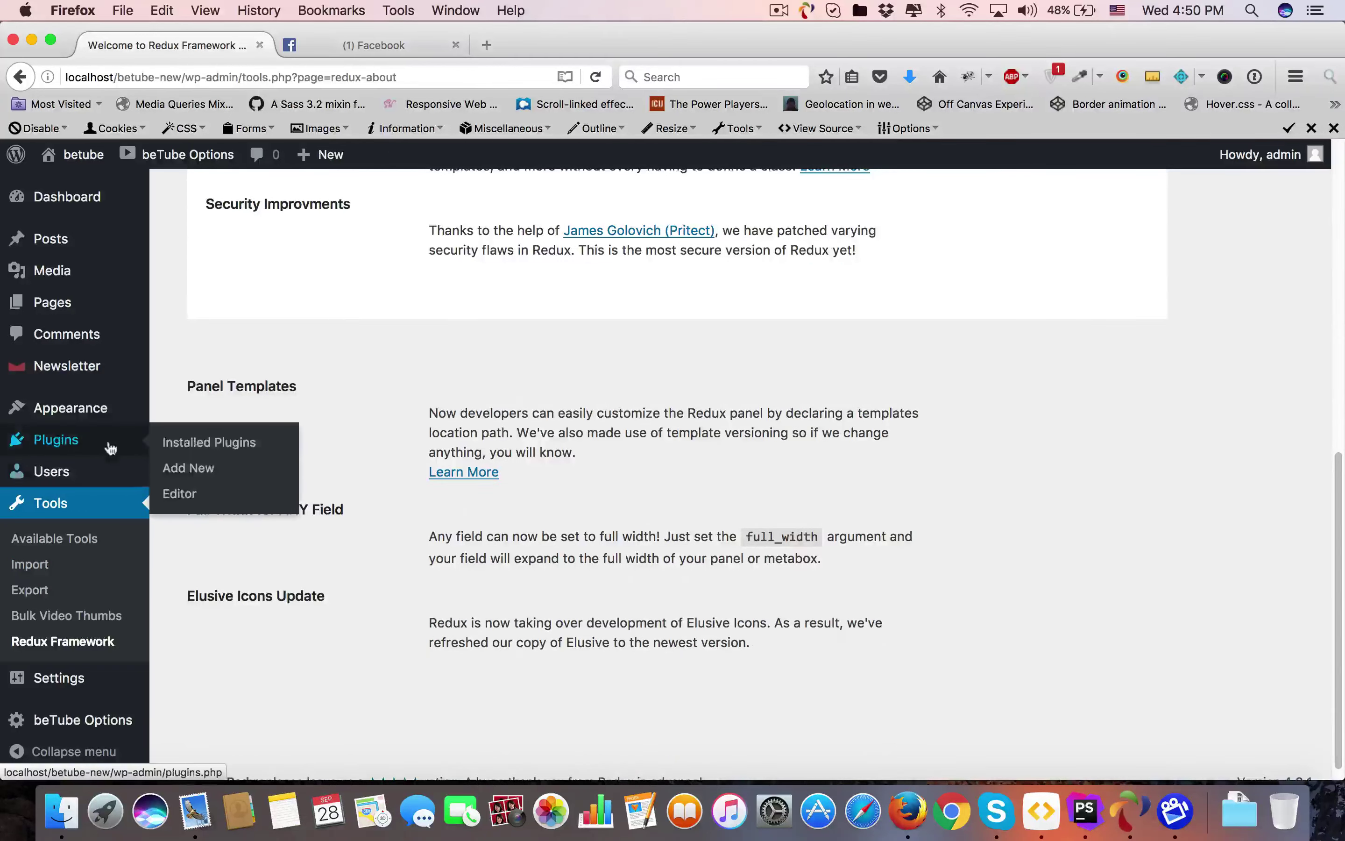
{"action": "left_click", "coordinate": [189, 443]}
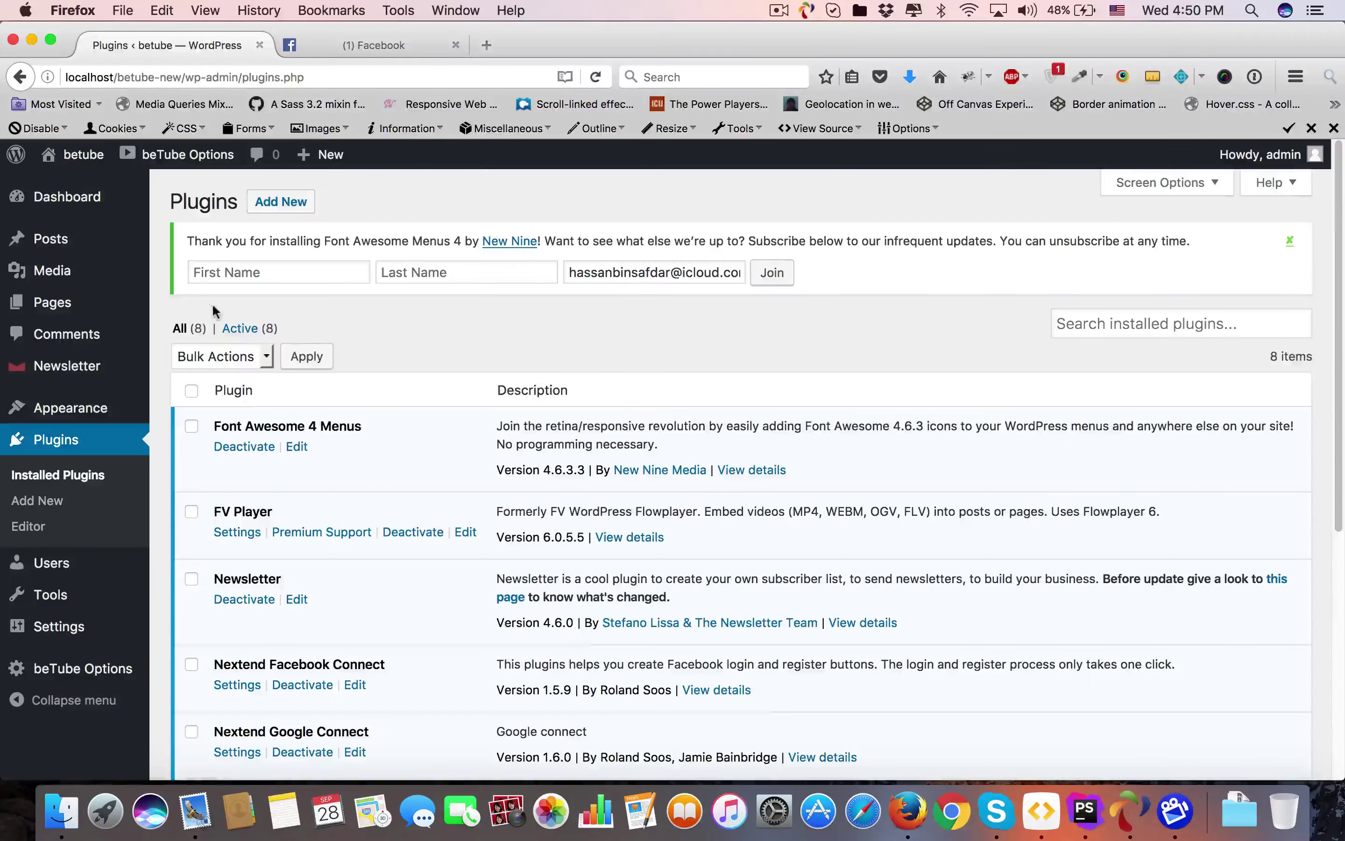
{"action": "scroll", "coordinate": [282, 504], "scroll_direction": "down", "scroll_amount": 5}
{"action": "scroll", "coordinate": [279, 520], "scroll_direction": "up", "scroll_amount": 7}
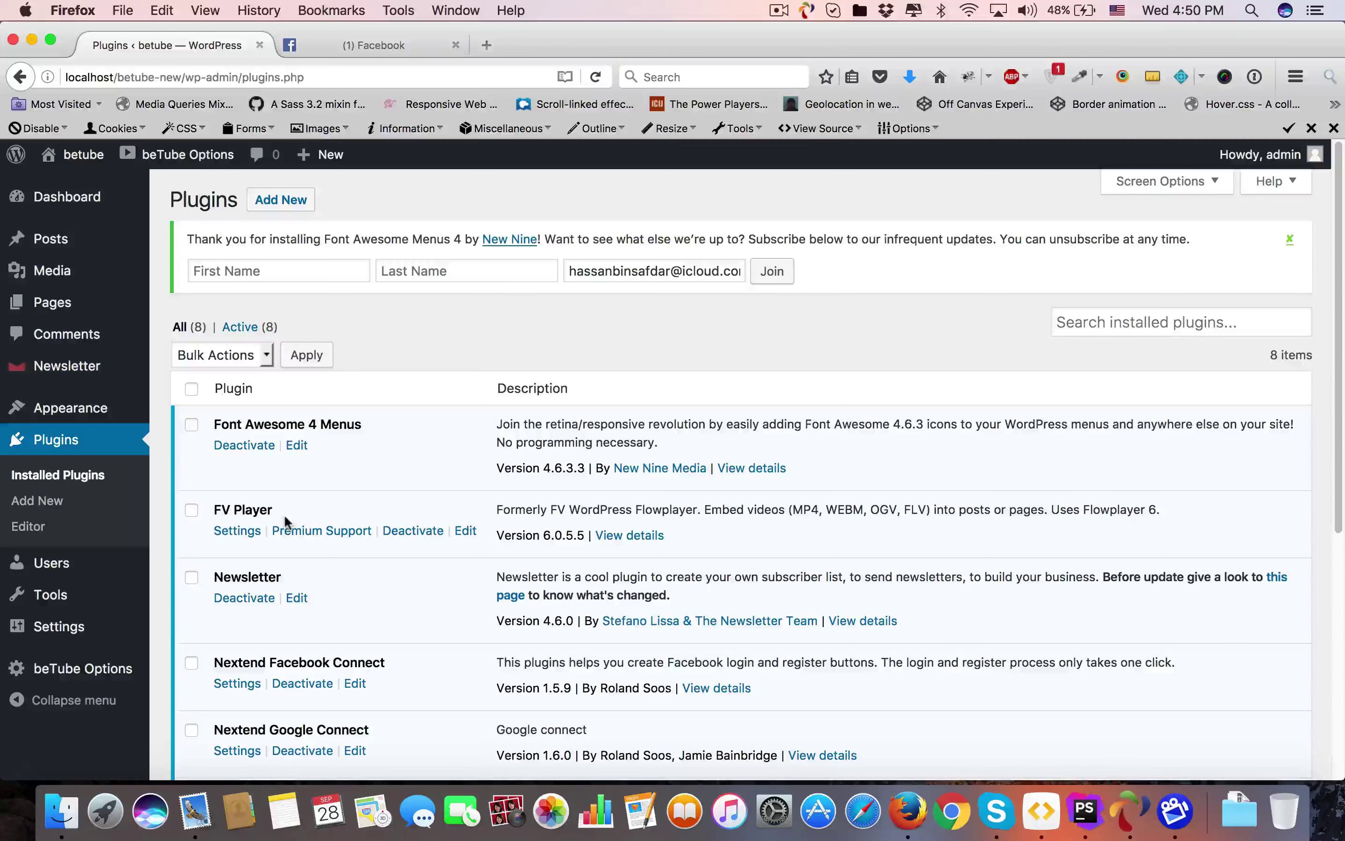
Upload, install and activate the beTube Helper plugin from betube-helper.zip.
{"action": "left_click", "coordinate": [292, 201]}
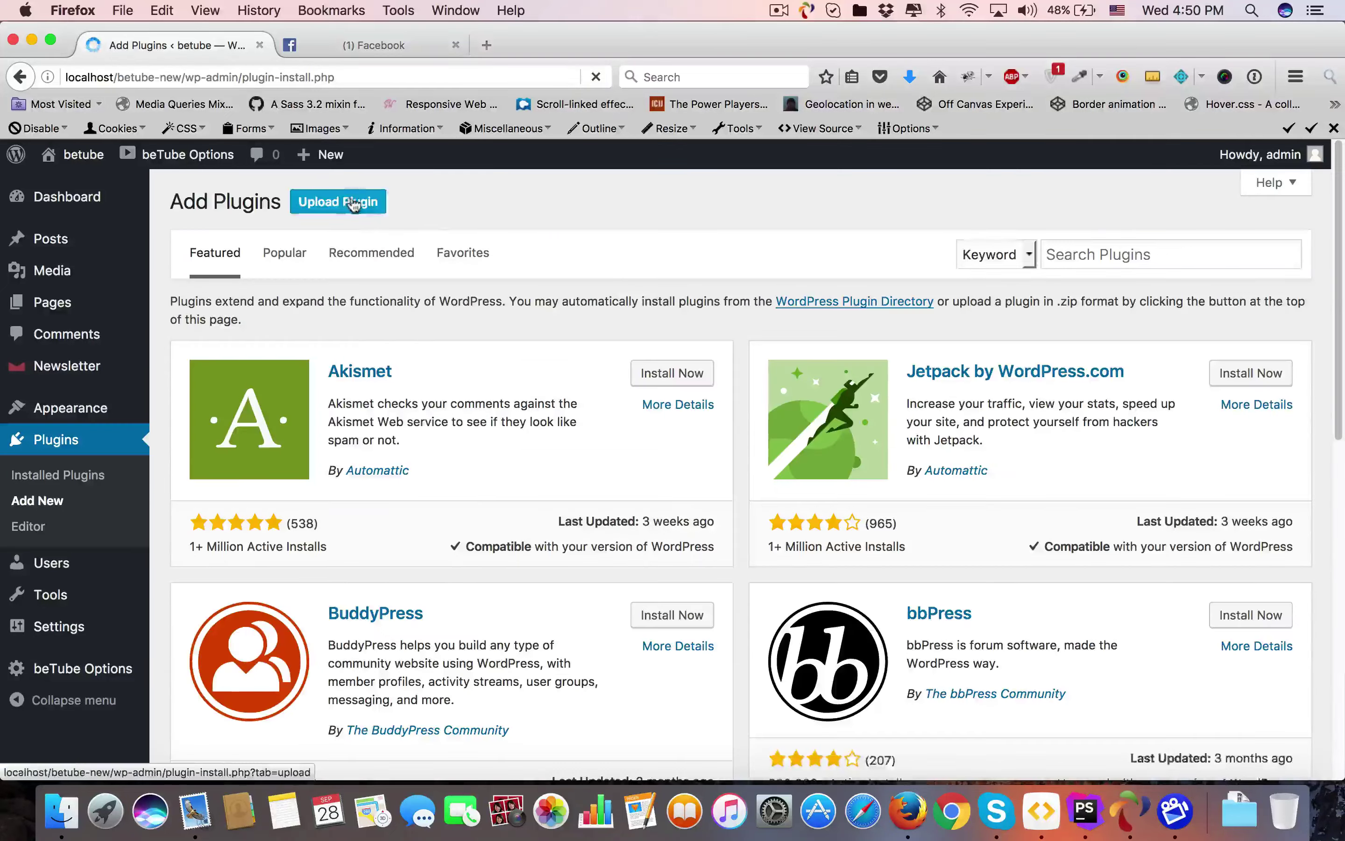
{"action": "left_click", "coordinate": [371, 203]}
{"action": "left_click", "coordinate": [595, 364]}
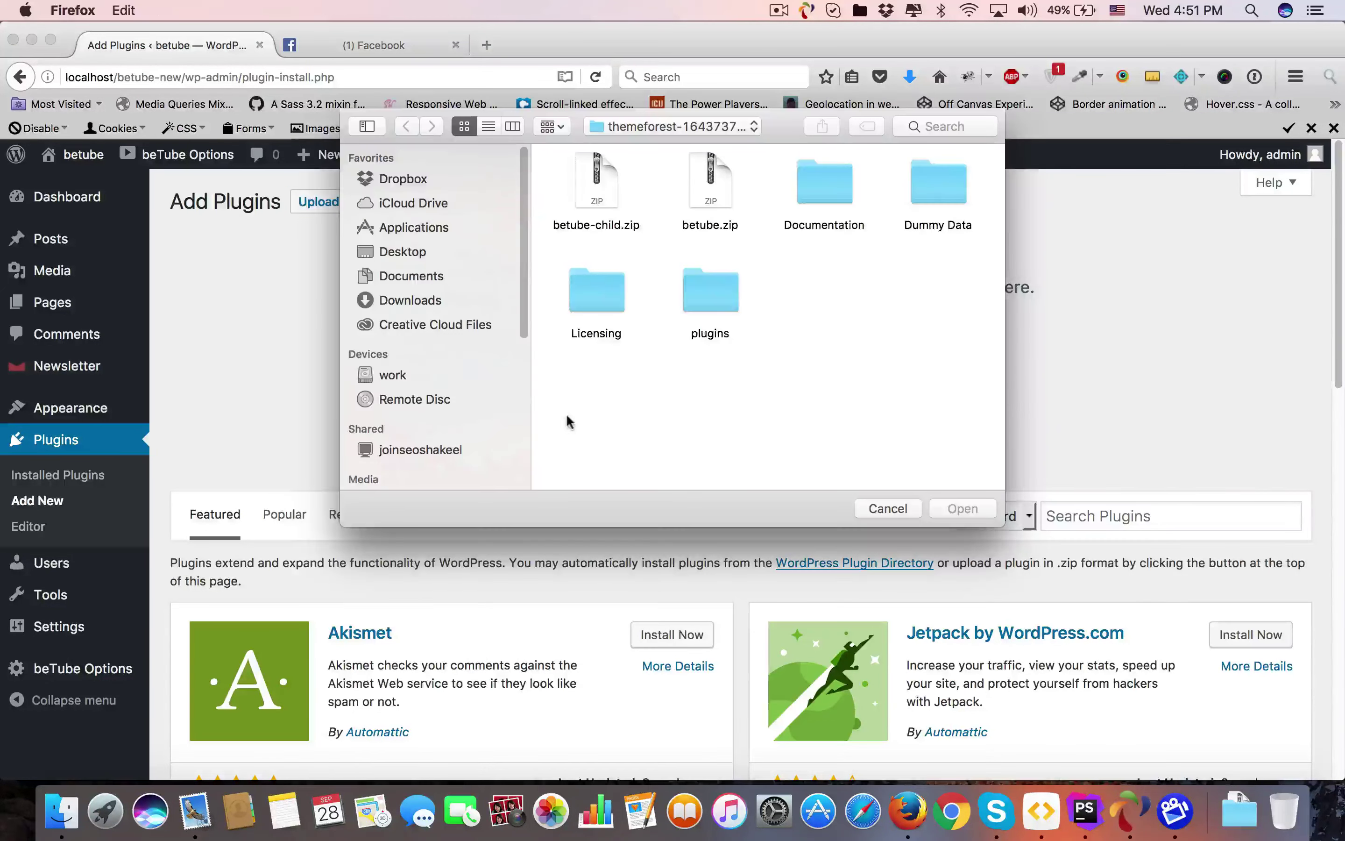
{"action": "double_click", "coordinate": [723, 294]}
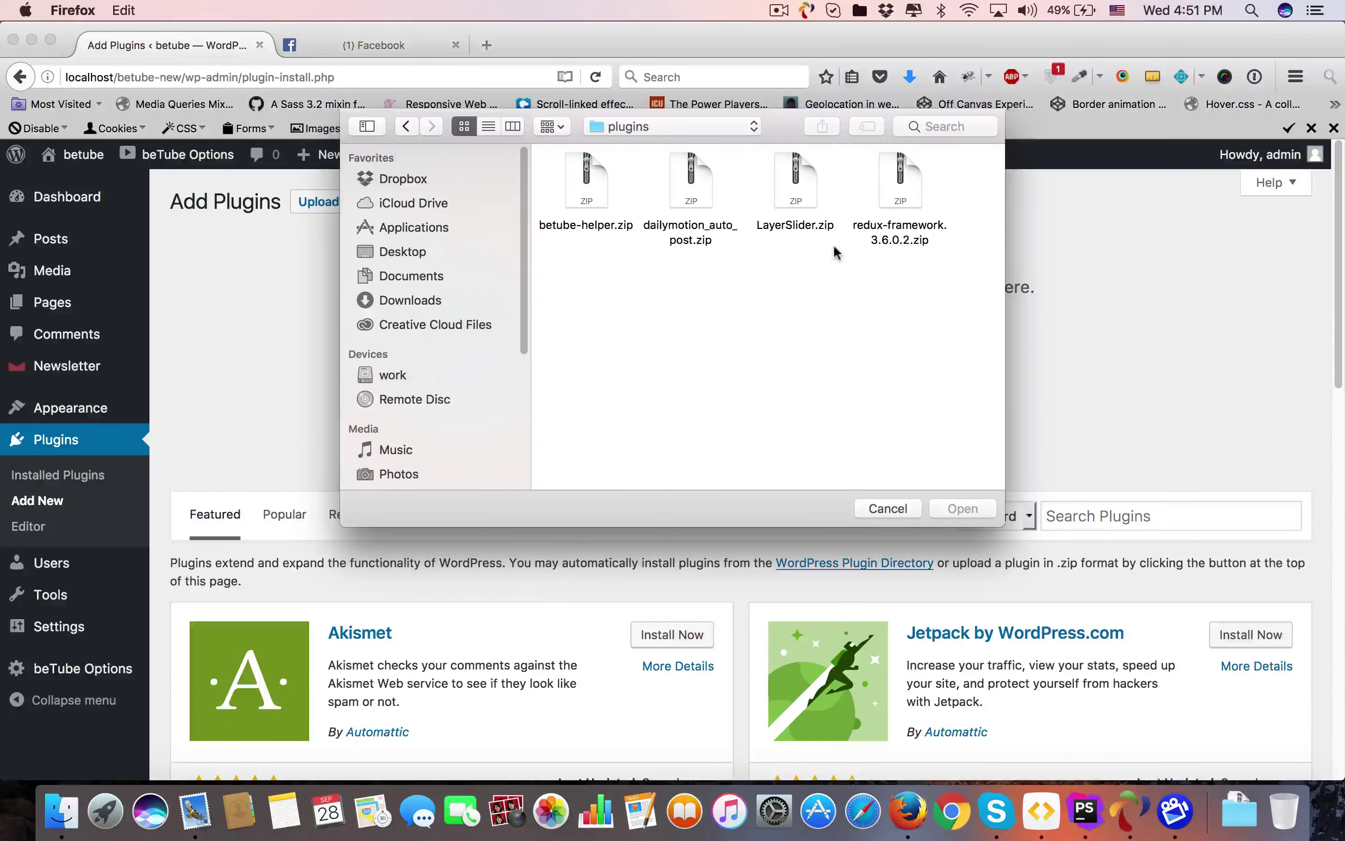
{"action": "left_click", "coordinate": [613, 203]}
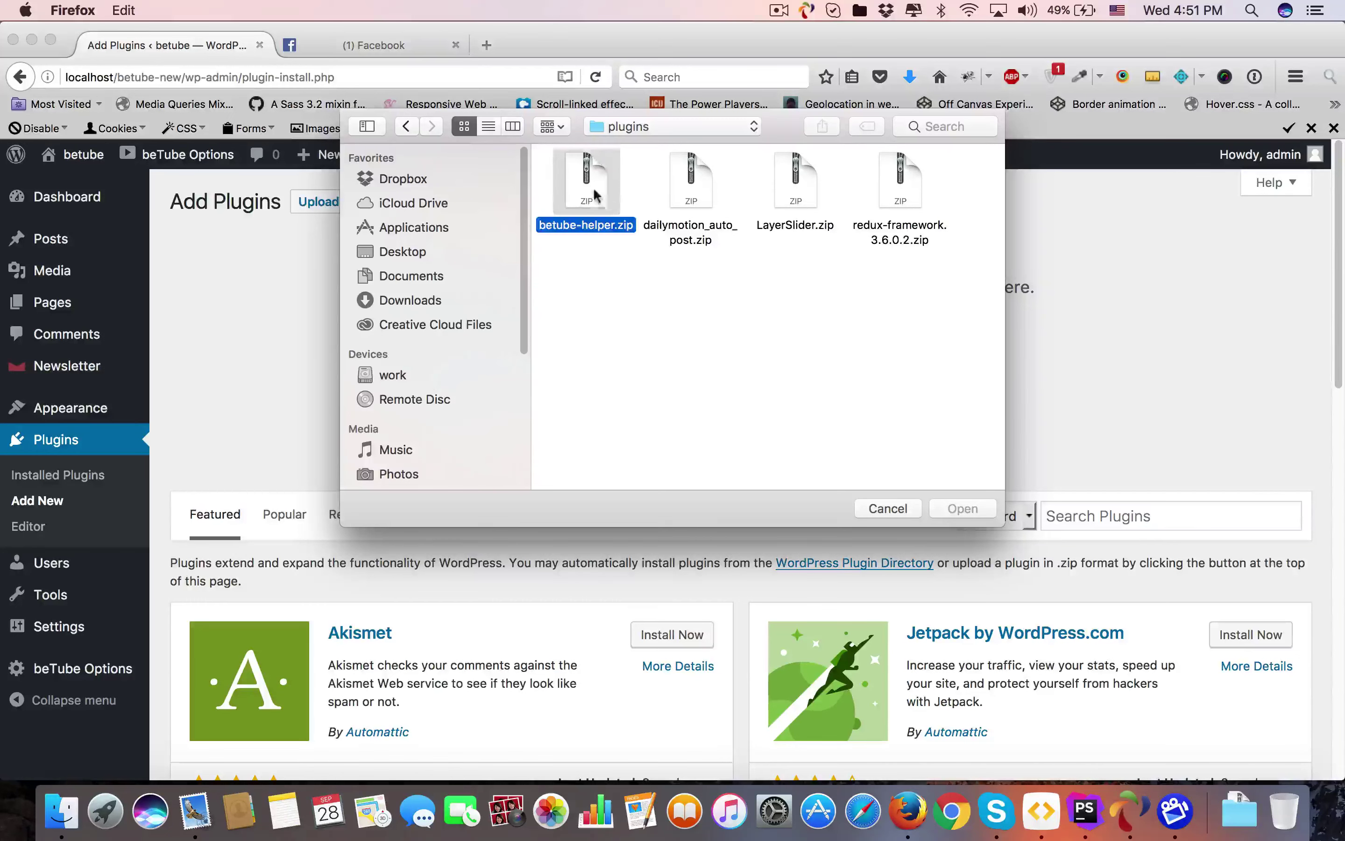
{"action": "left_click", "coordinate": [963, 509]}
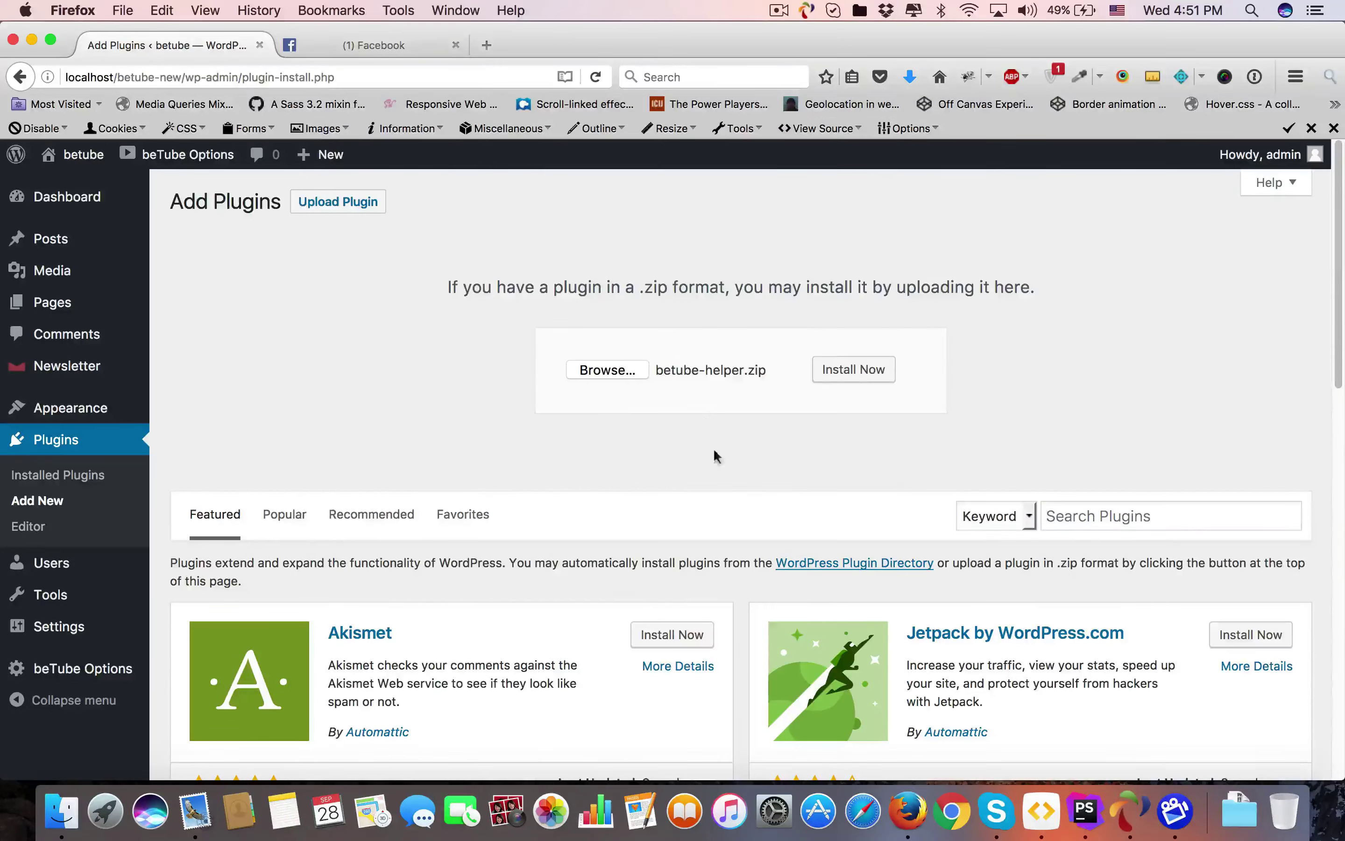
{"action": "left_click", "coordinate": [848, 368]}
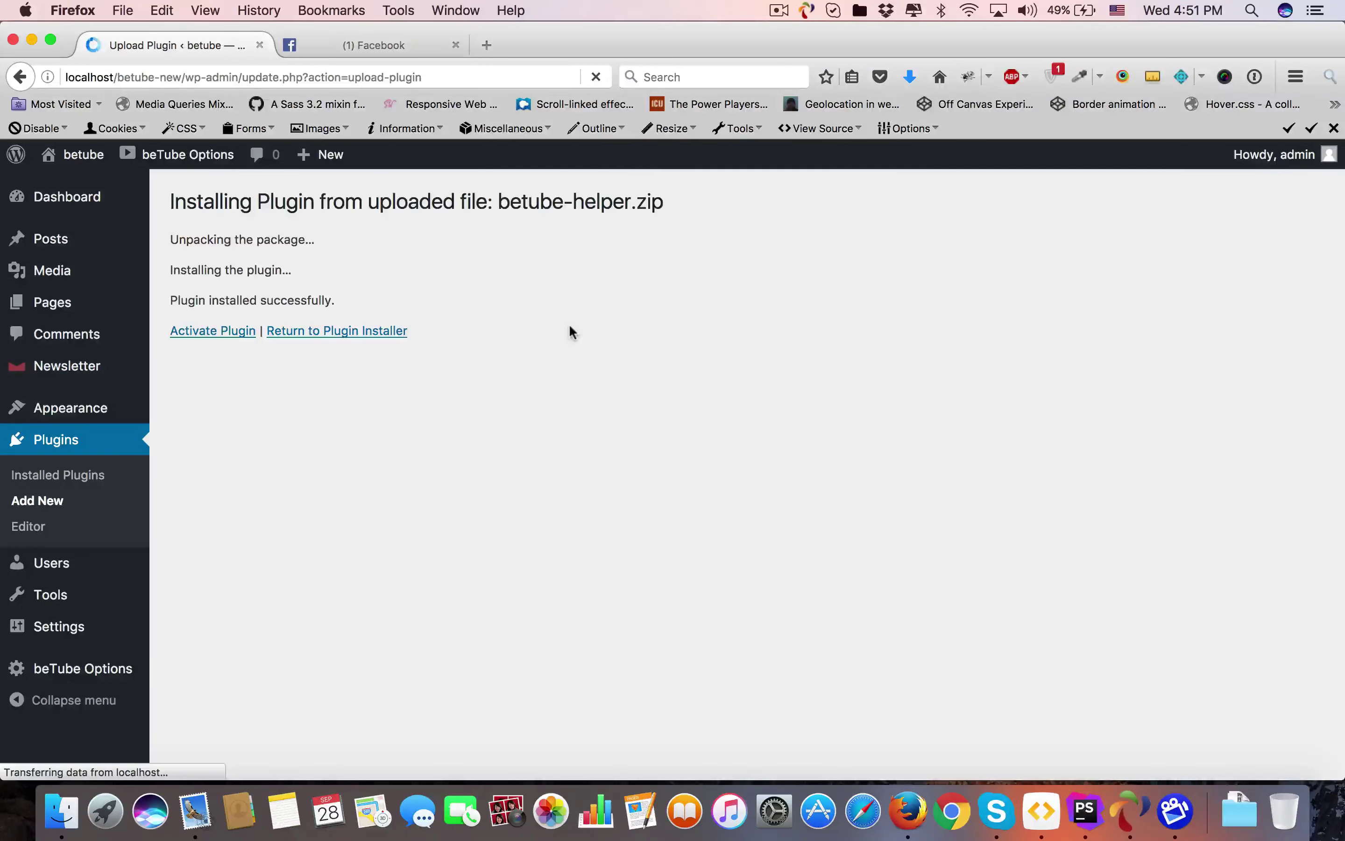
{"action": "left_click", "coordinate": [181, 331]}
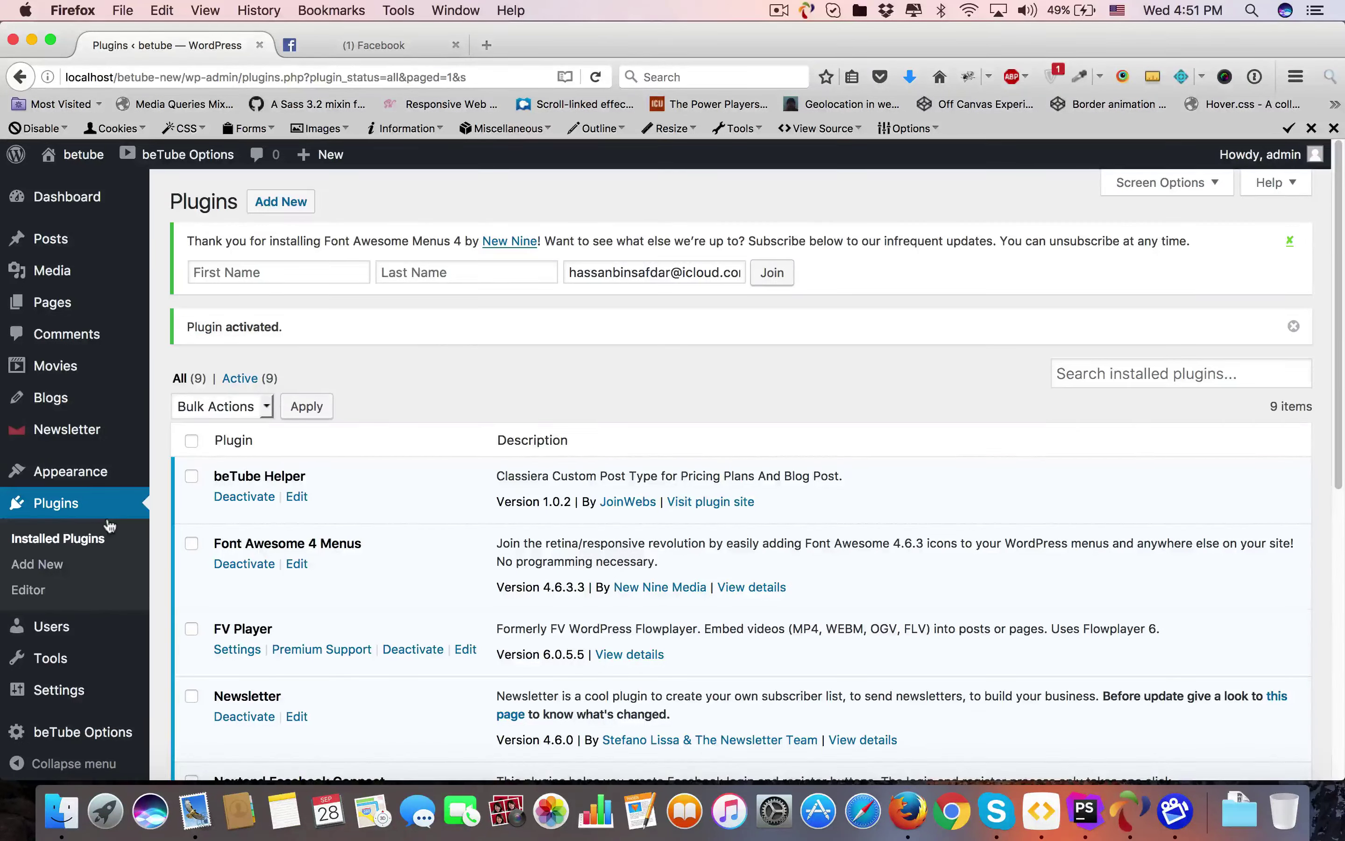
Upload, install and activate the Dailymotion plugin from dailymotion_auto_post.zip.
{"action": "left_click", "coordinate": [53, 566]}
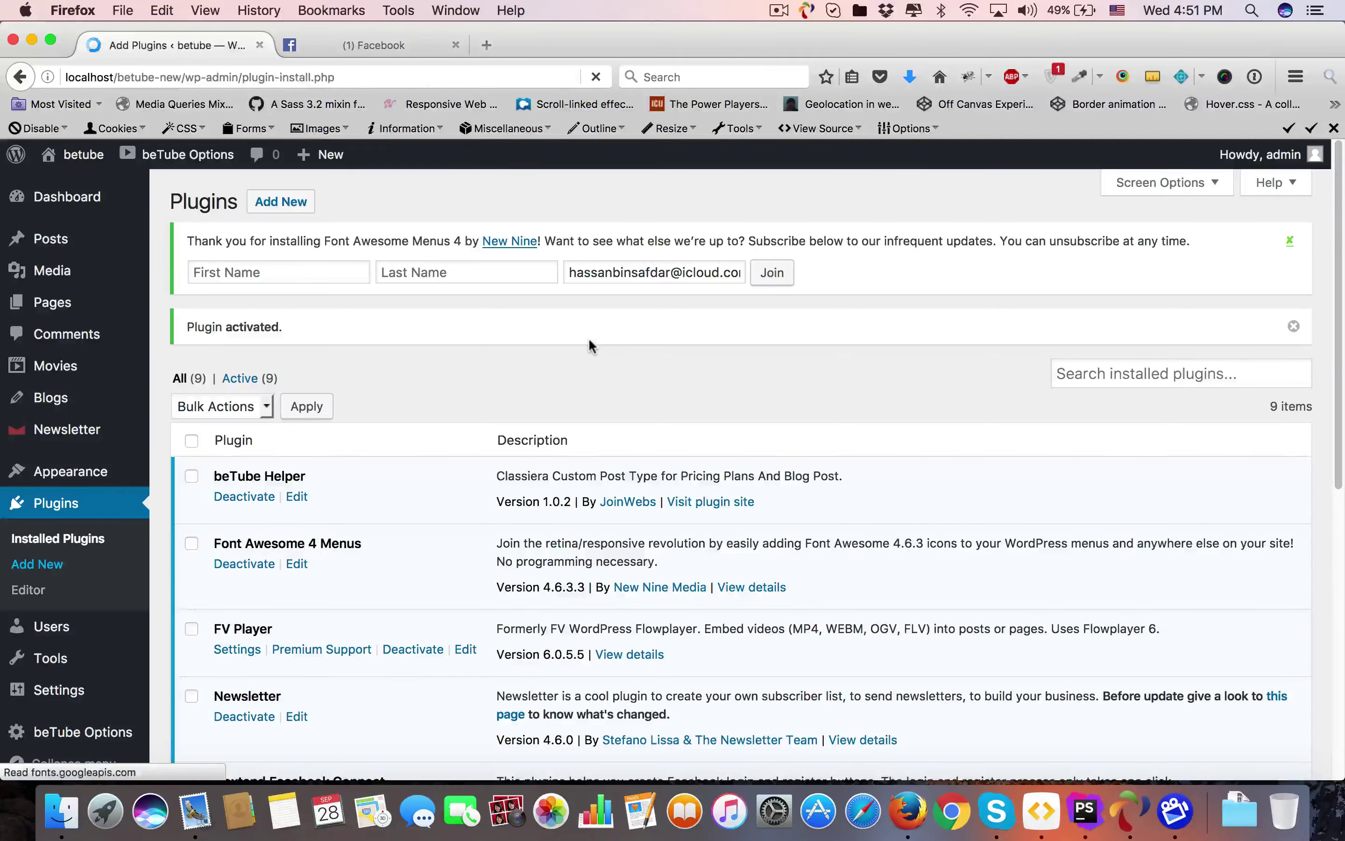
{"action": "left_click", "coordinate": [338, 202]}
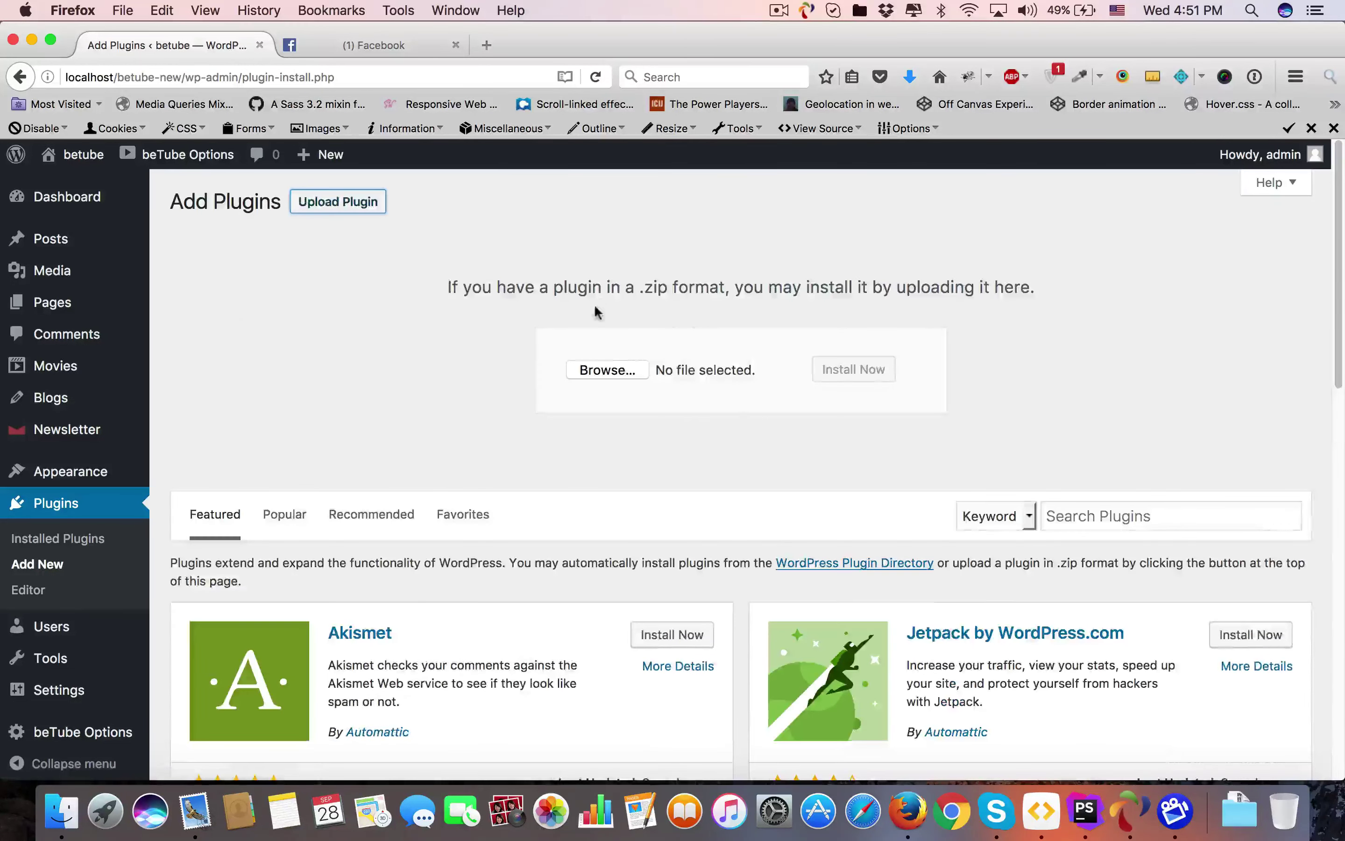
{"action": "left_click", "coordinate": [607, 370]}
{"action": "left_click", "coordinate": [701, 199]}
{"action": "left_click", "coordinate": [962, 508]}
{"action": "left_click", "coordinate": [861, 371]}
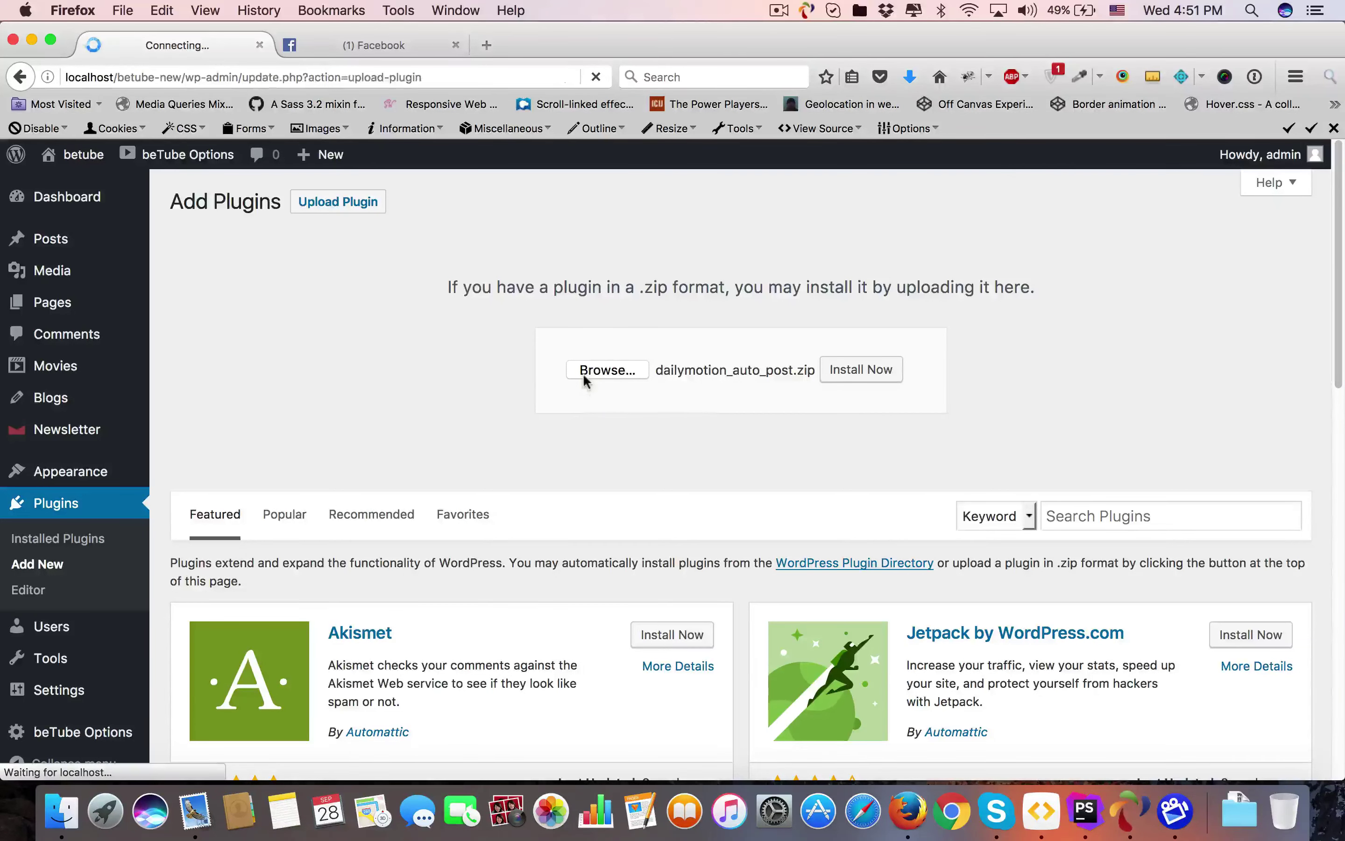
{"action": "left_click", "coordinate": [211, 334]}
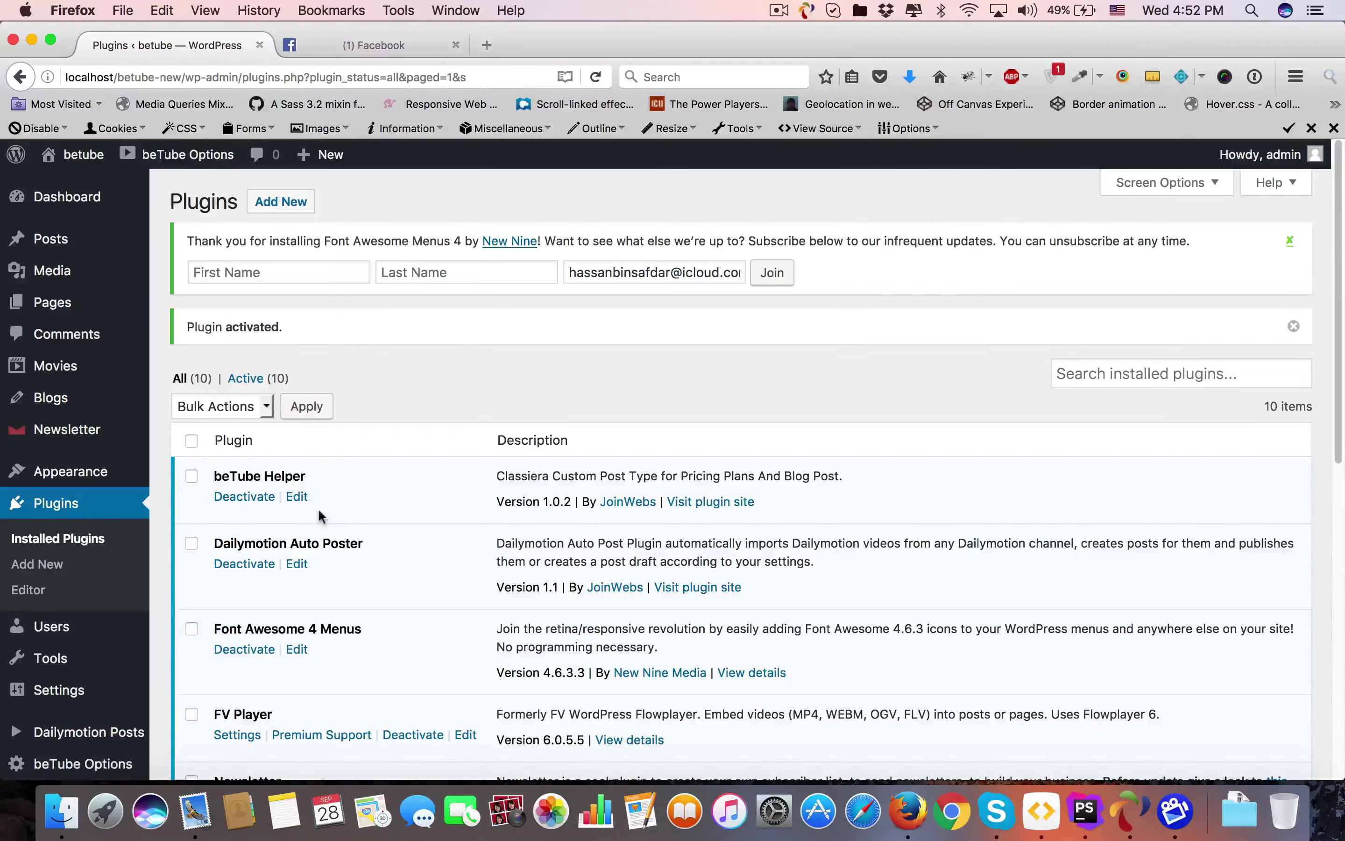
Upload and install the LayerSlider plugin from LayerSlider.zip.
{"action": "left_click", "coordinate": [37, 564]}
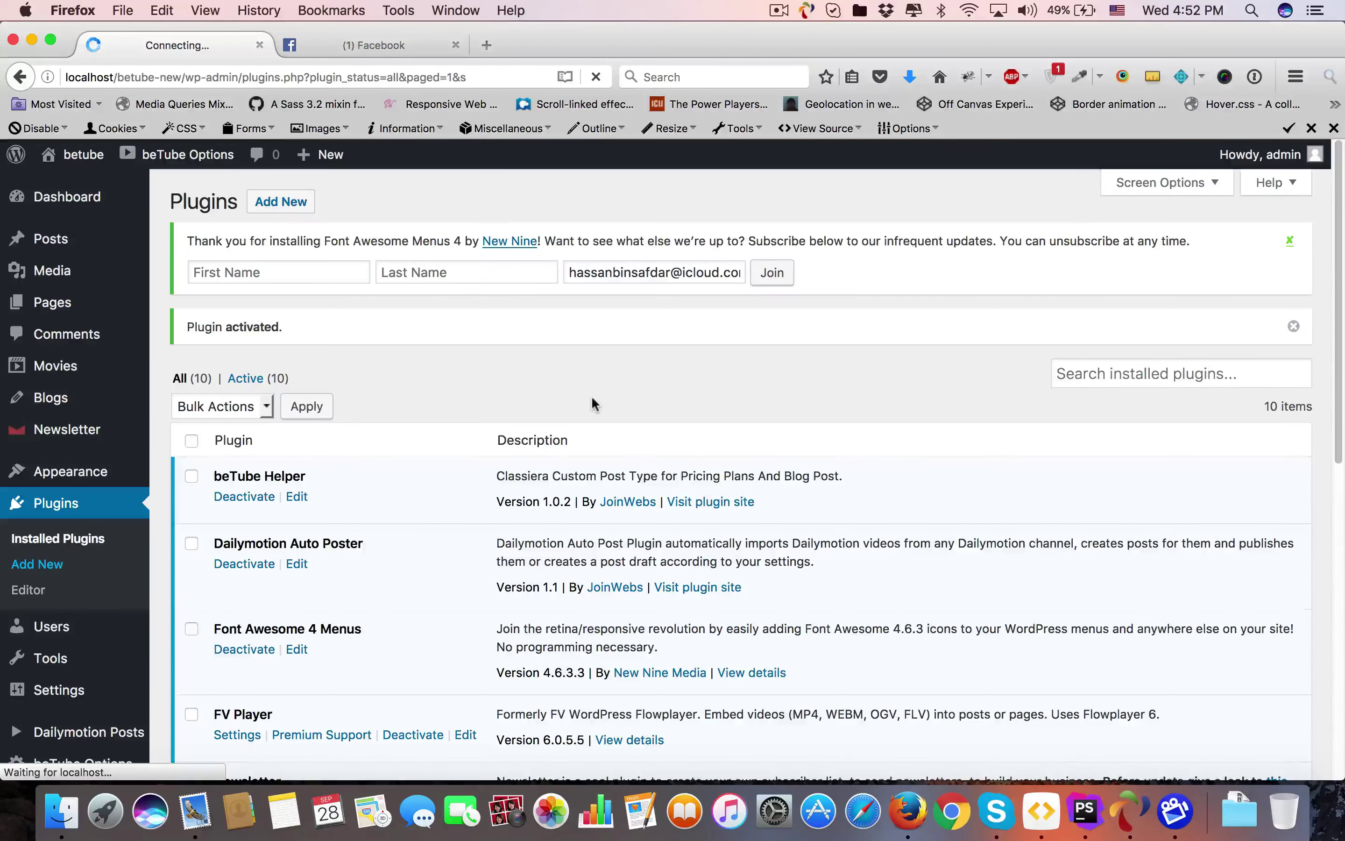
{"action": "left_click", "coordinate": [362, 207]}
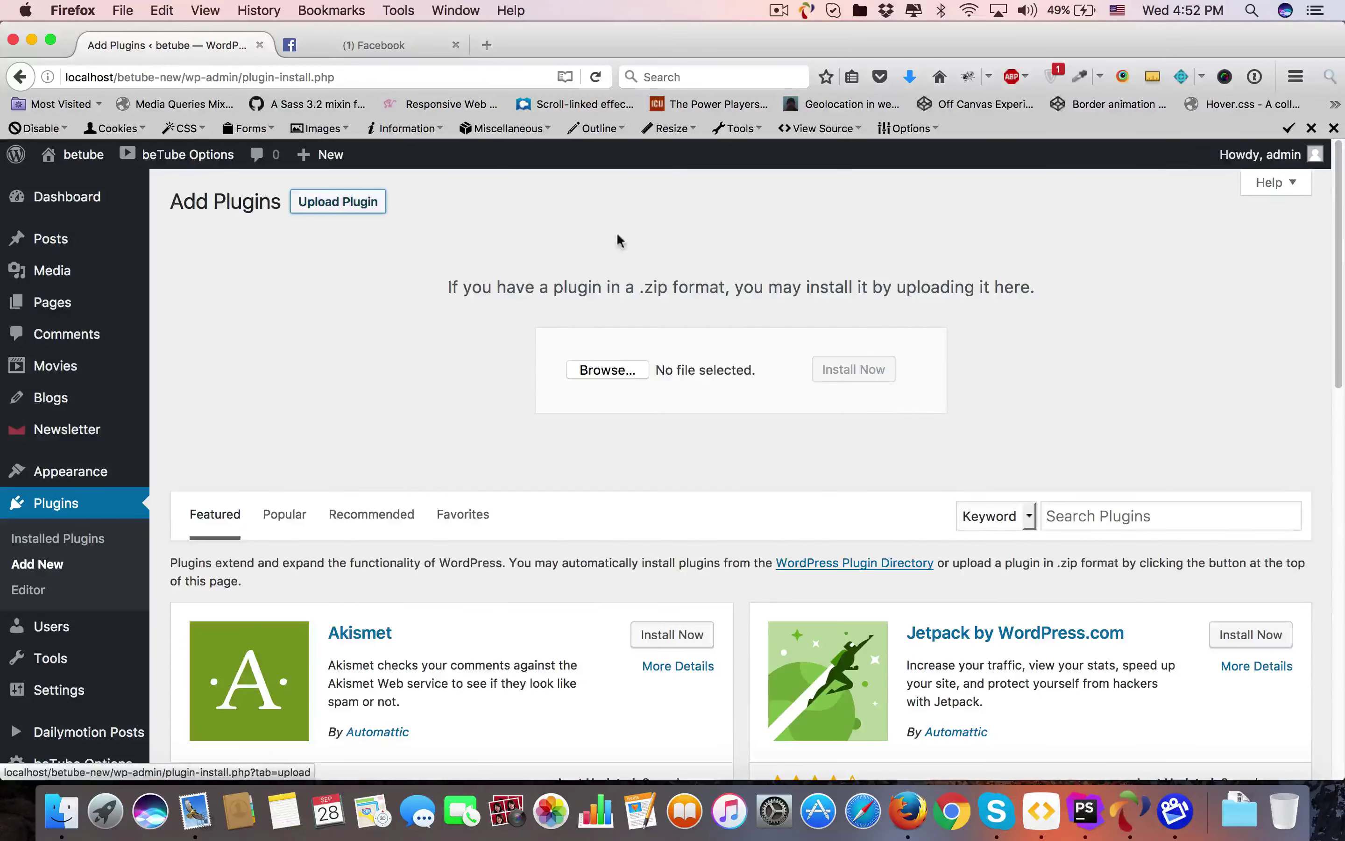
{"action": "left_click", "coordinate": [603, 369]}
{"action": "left_click", "coordinate": [796, 189]}
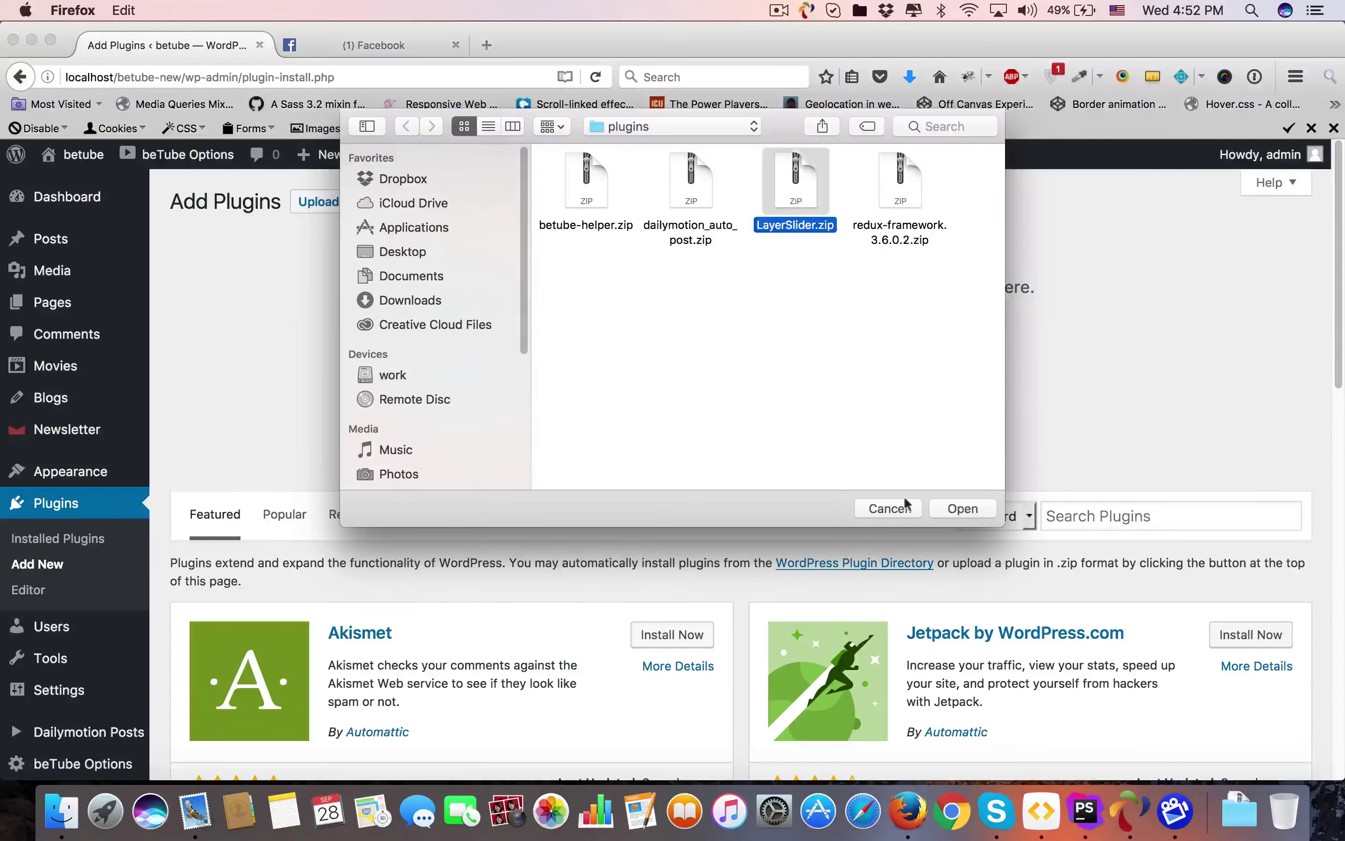
{"action": "left_click", "coordinate": [959, 508]}
{"action": "left_click", "coordinate": [843, 370]}
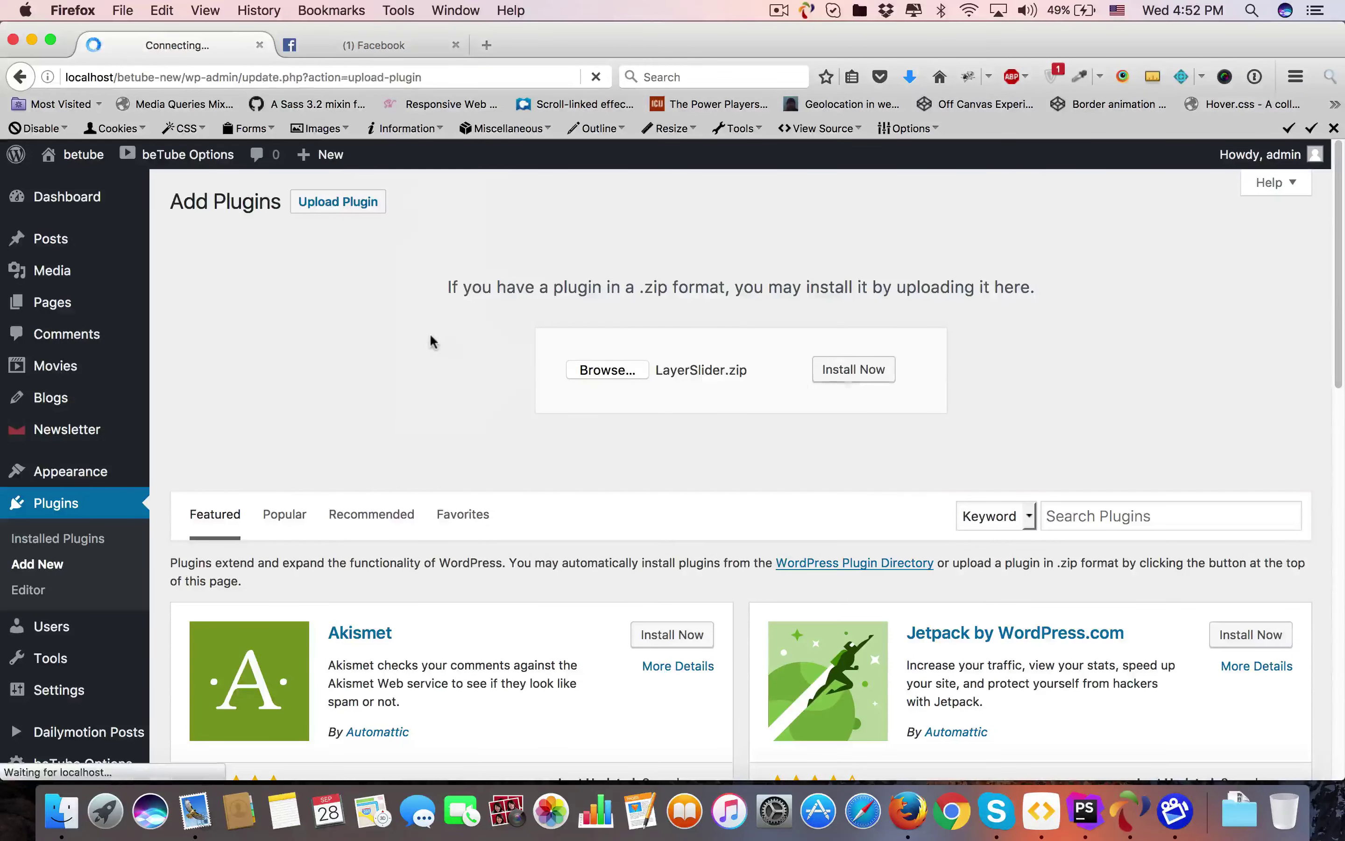
Activate LayerSlider and look over its empty sliders page showing version 5.6.9.
{"action": "left_click", "coordinate": [209, 334]}
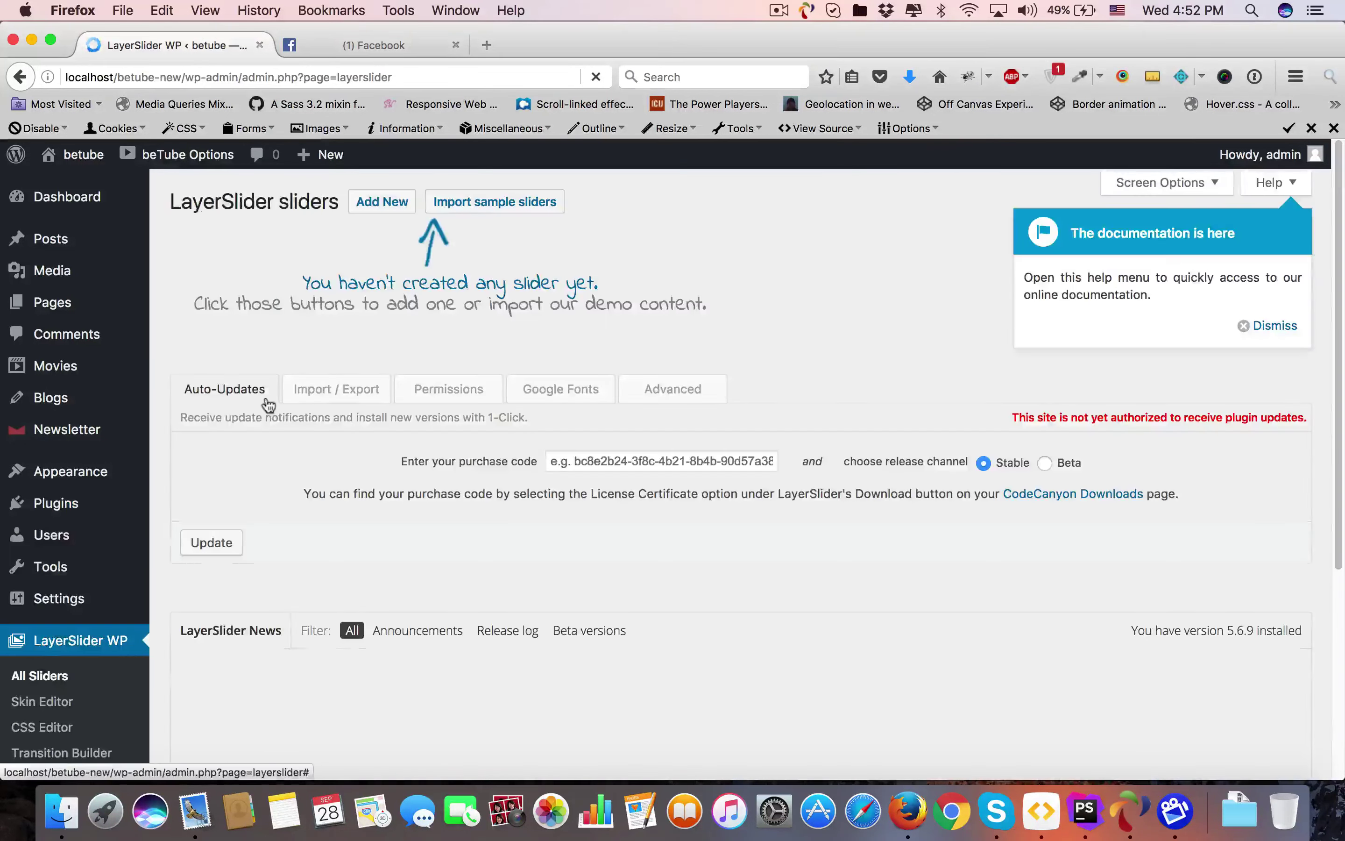
{"action": "scroll", "coordinate": [321, 349], "scroll_direction": "down", "scroll_amount": 5}
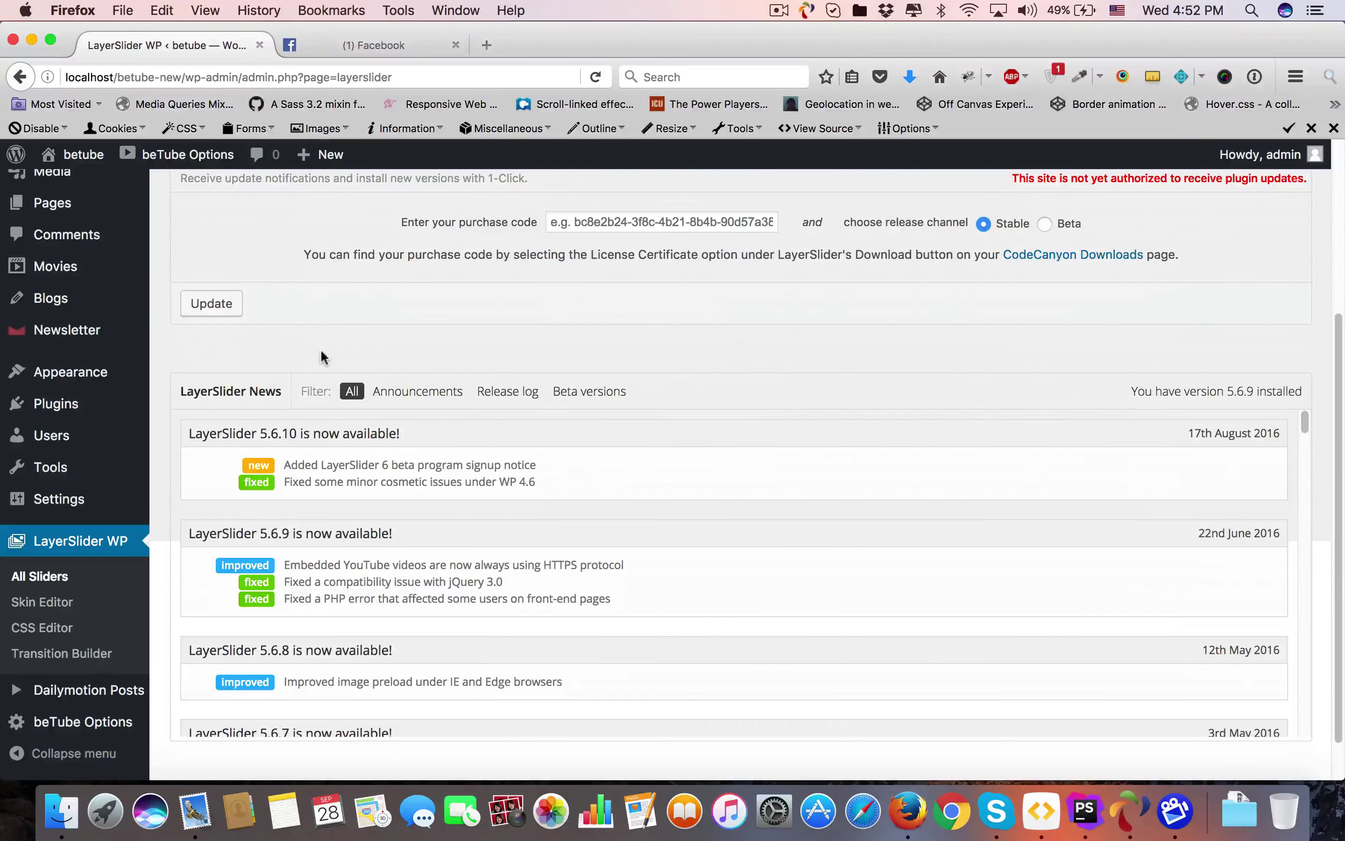
{"action": "scroll", "coordinate": [321, 350], "scroll_direction": "up", "scroll_amount": 3}
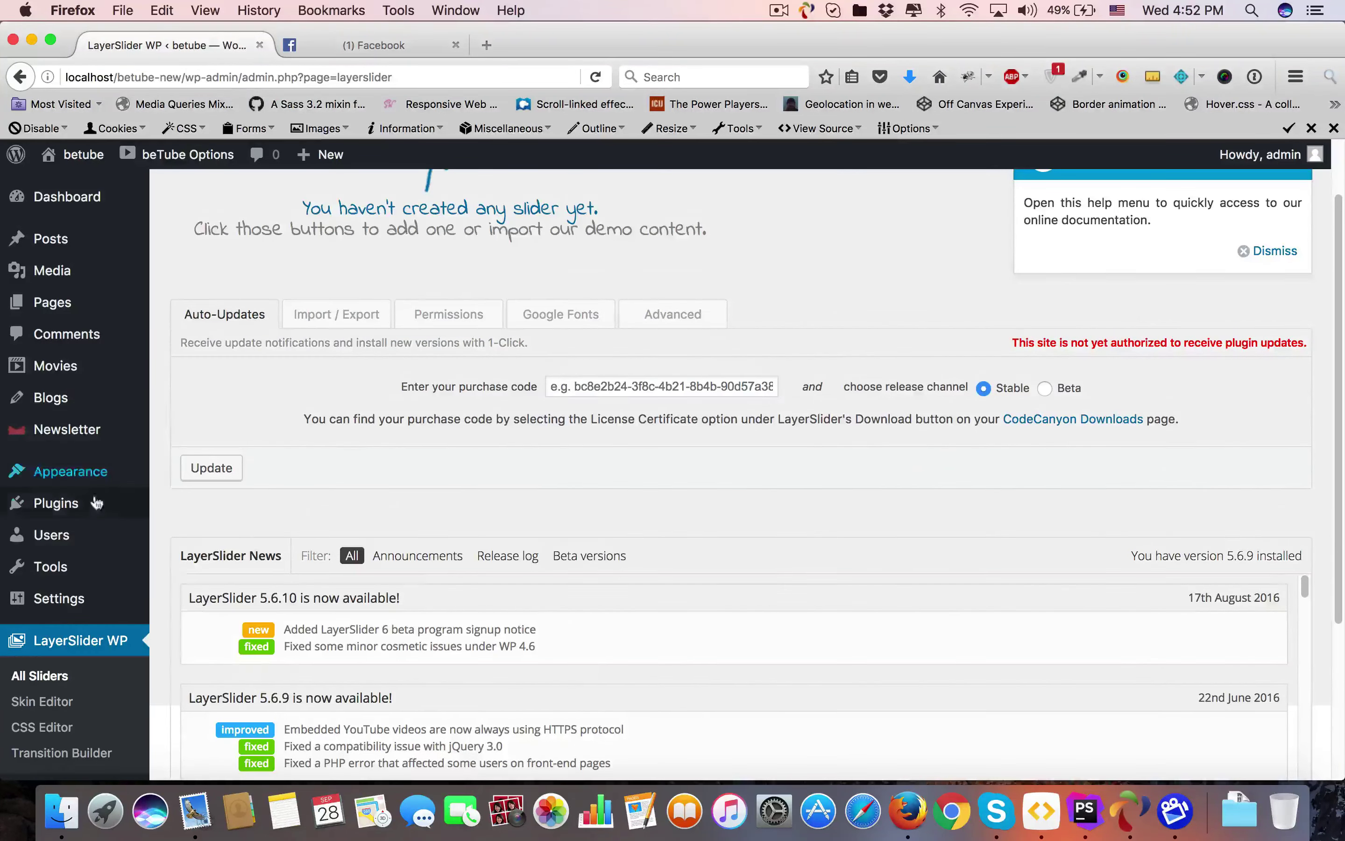
{"action": "scroll", "coordinate": [111, 537], "scroll_direction": "down", "scroll_amount": 3}
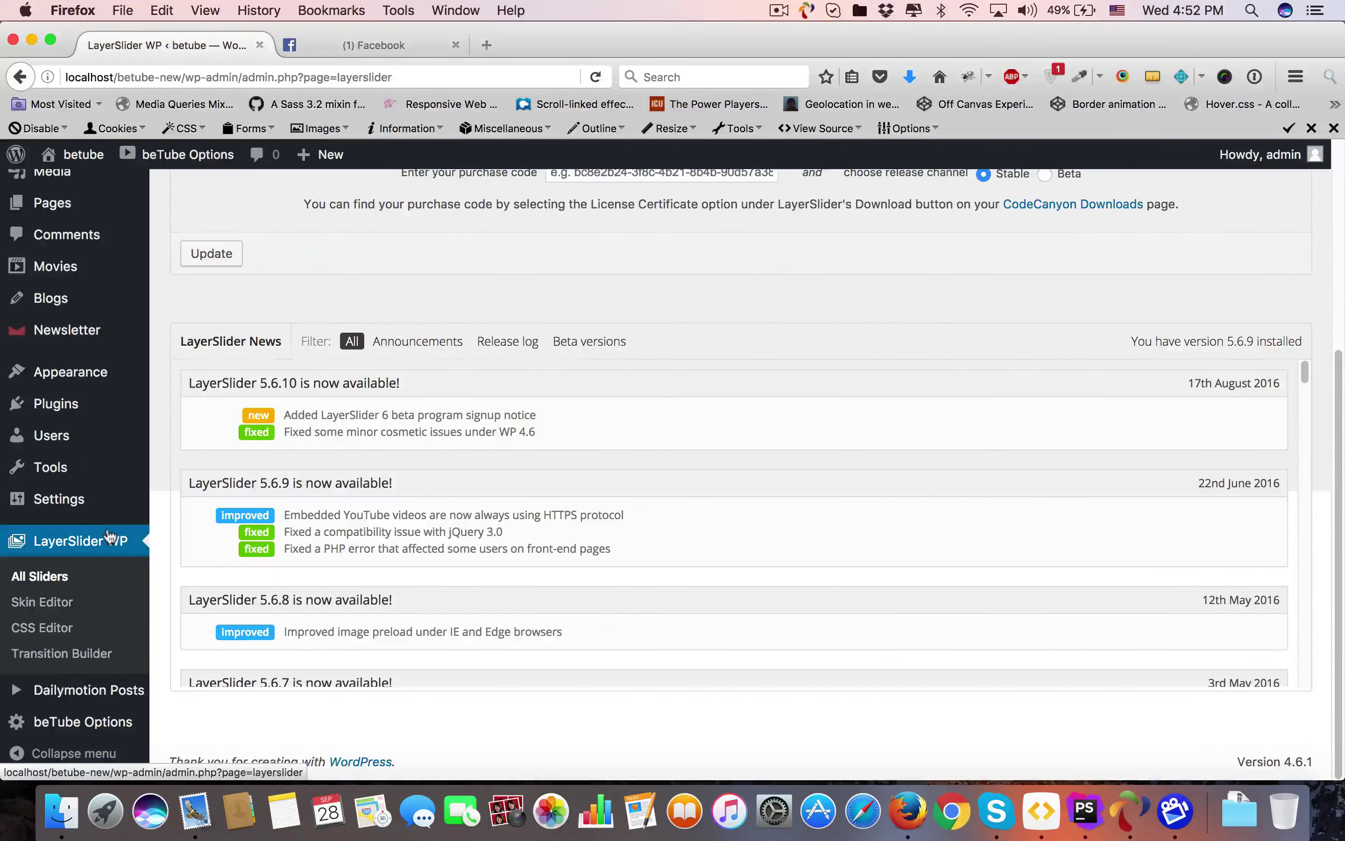
{"action": "mouse_move", "coordinate": [100, 473]}
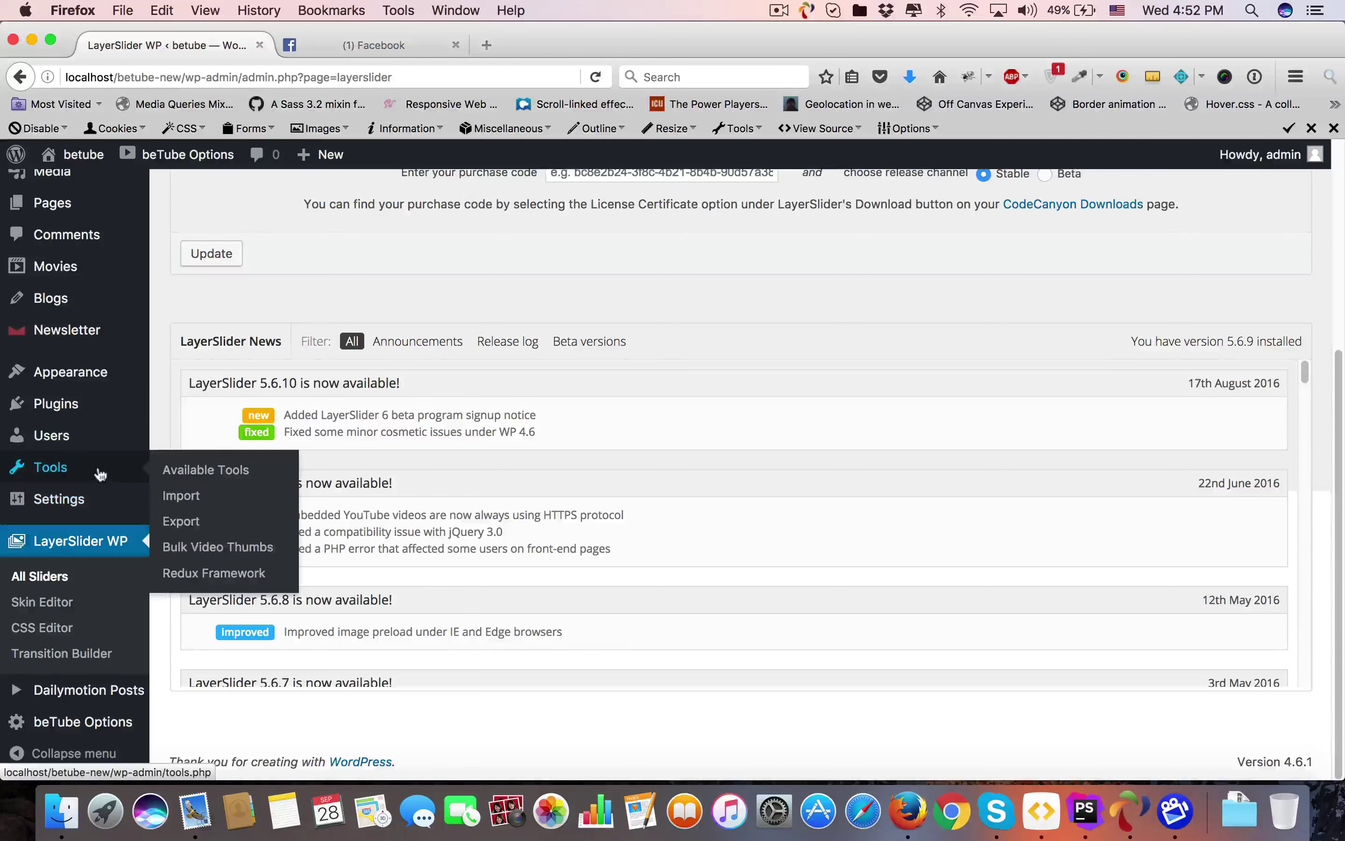
Install the WordPress importer under Tools > Import and run it.
{"action": "left_click", "coordinate": [217, 496]}
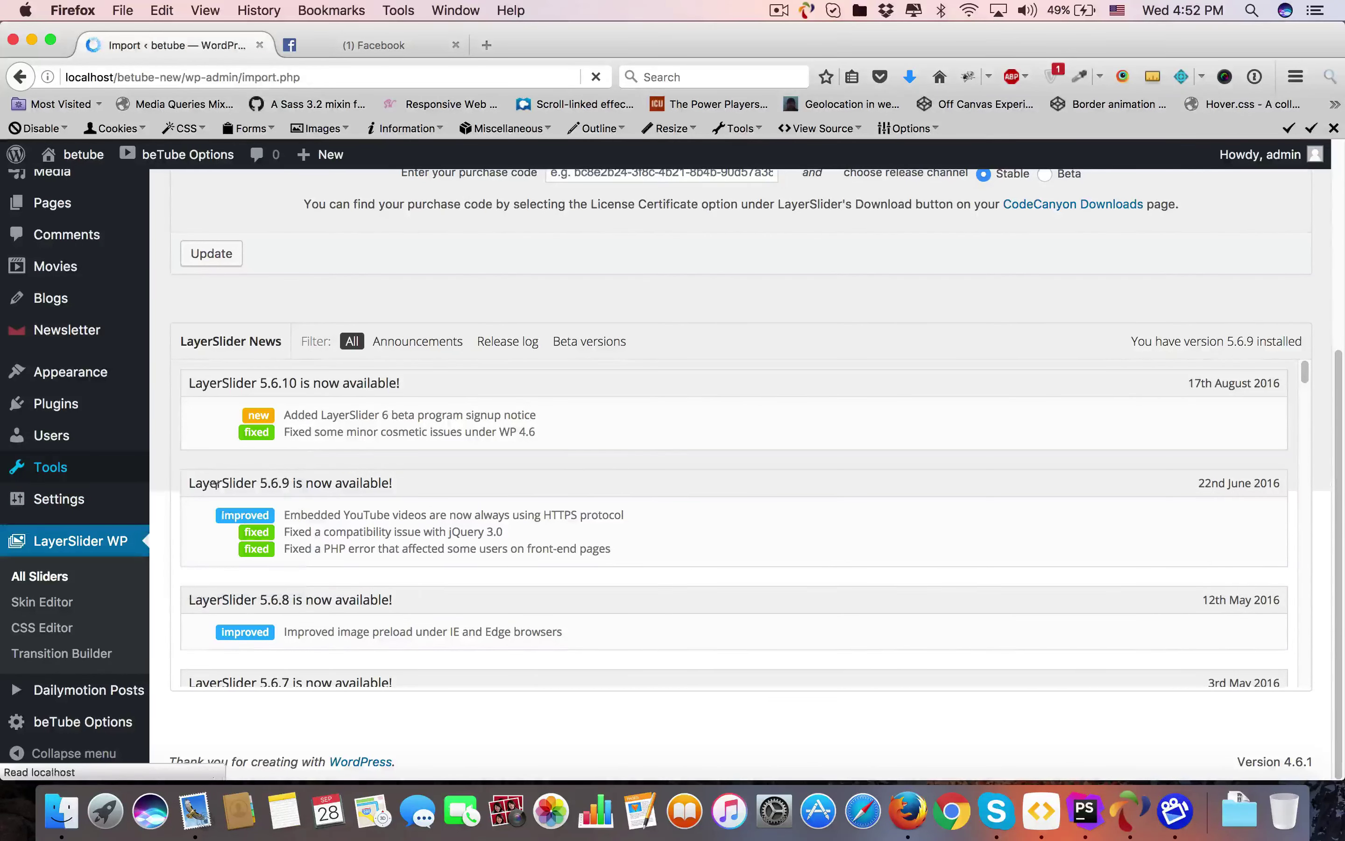
{"action": "scroll", "coordinate": [216, 490], "scroll_direction": "down", "scroll_amount": 5}
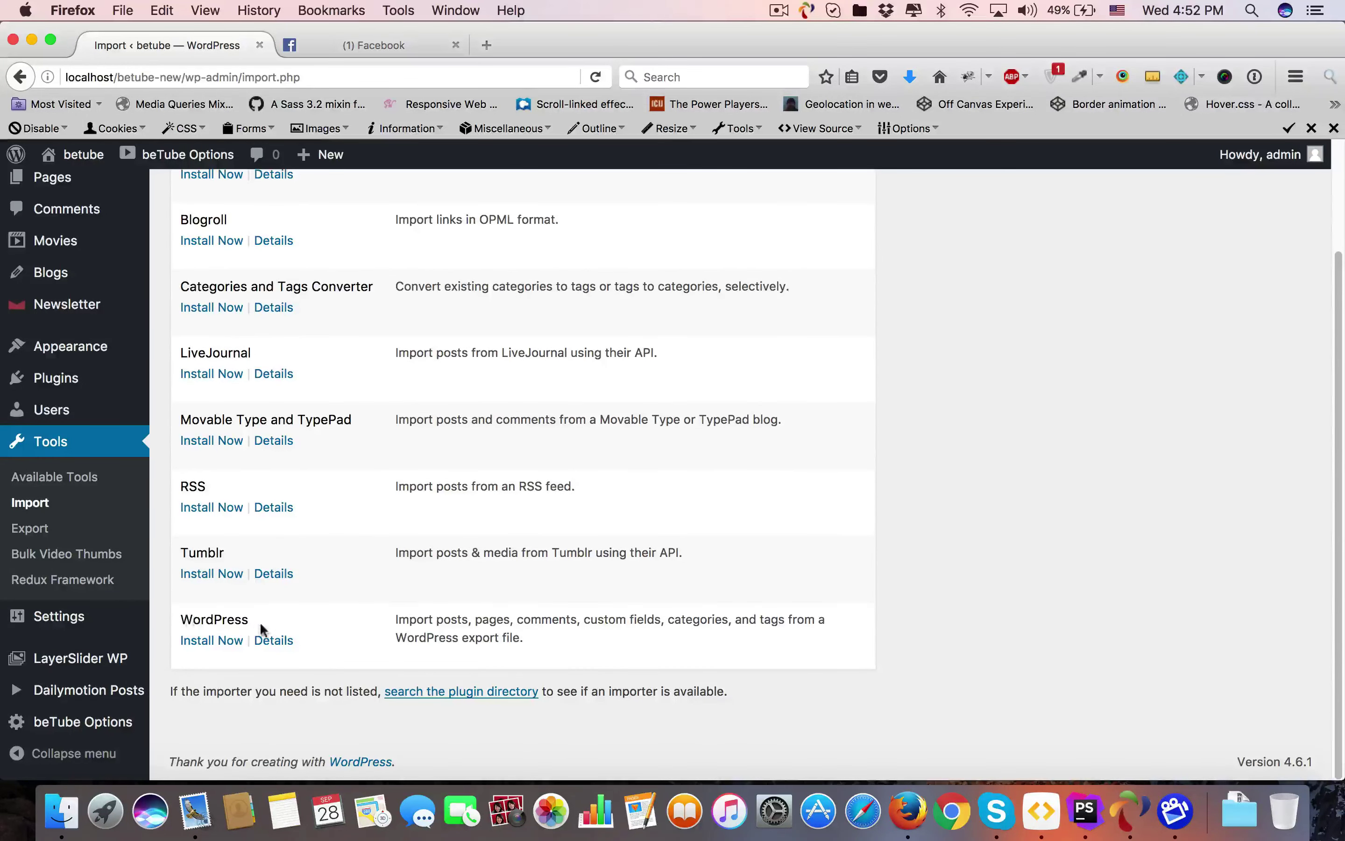
{"action": "left_click", "coordinate": [218, 642]}
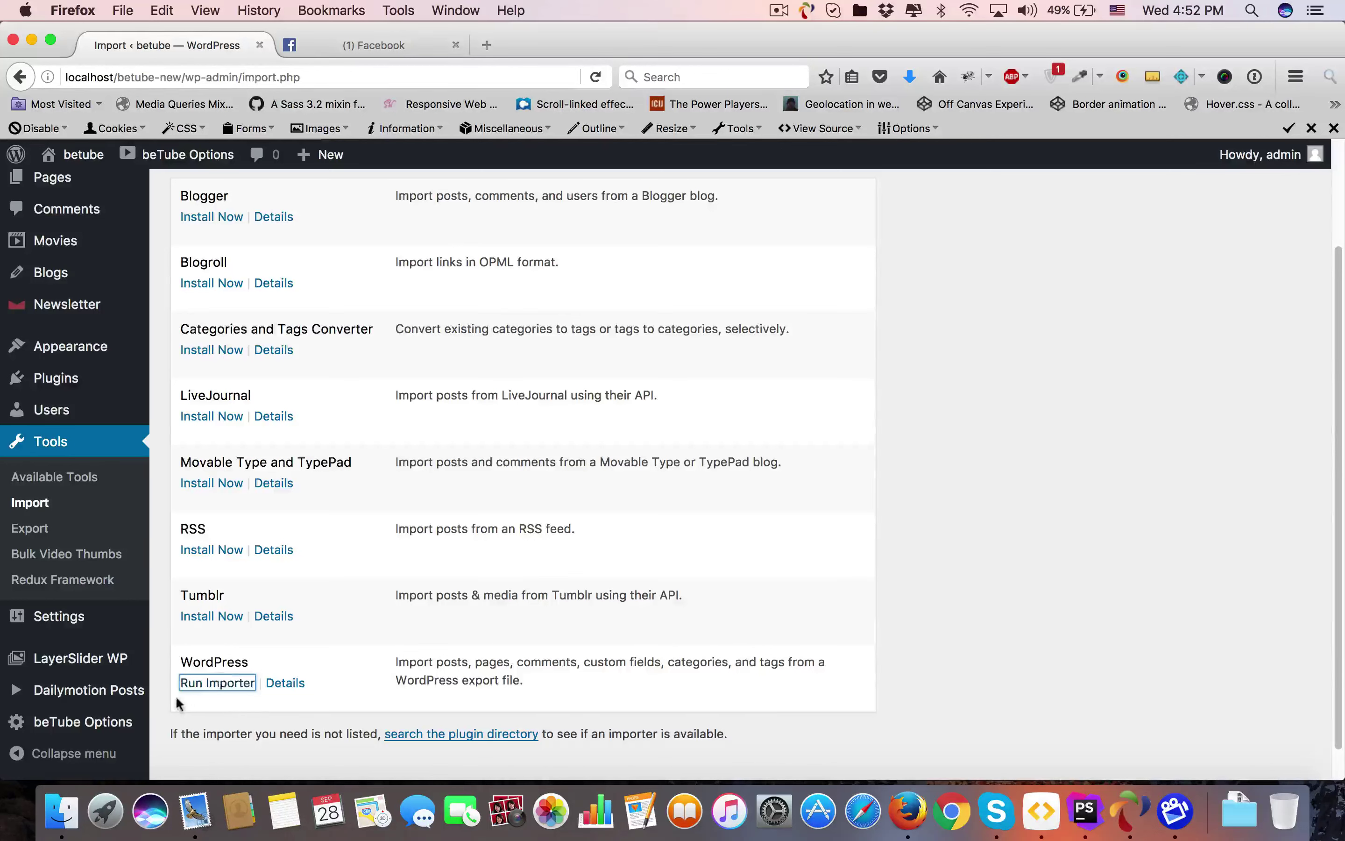
{"action": "left_click", "coordinate": [205, 689]}
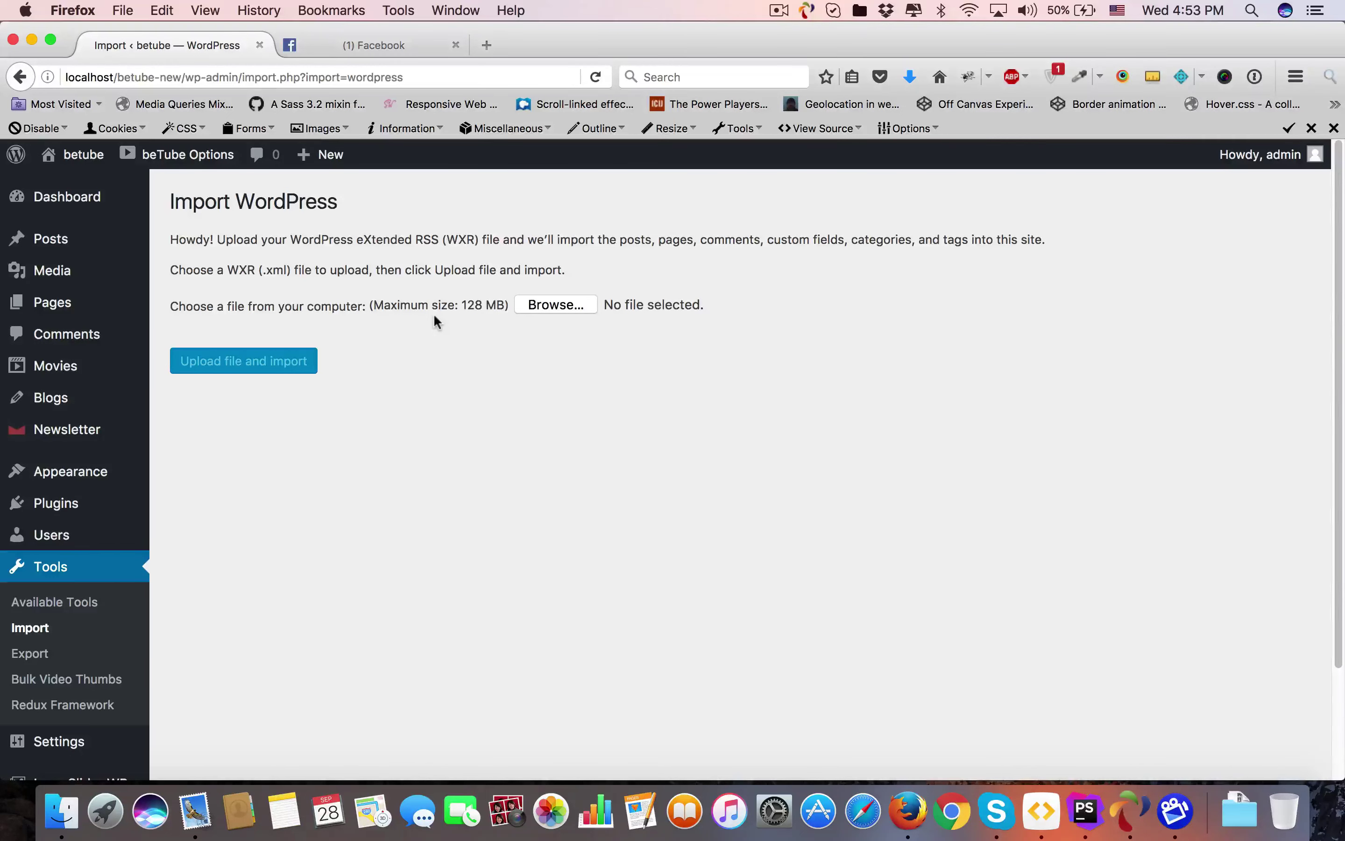
Upload complete.xml from themeforest > Dummy Data > English to the WordPress importer.
{"action": "left_click", "coordinate": [573, 304]}
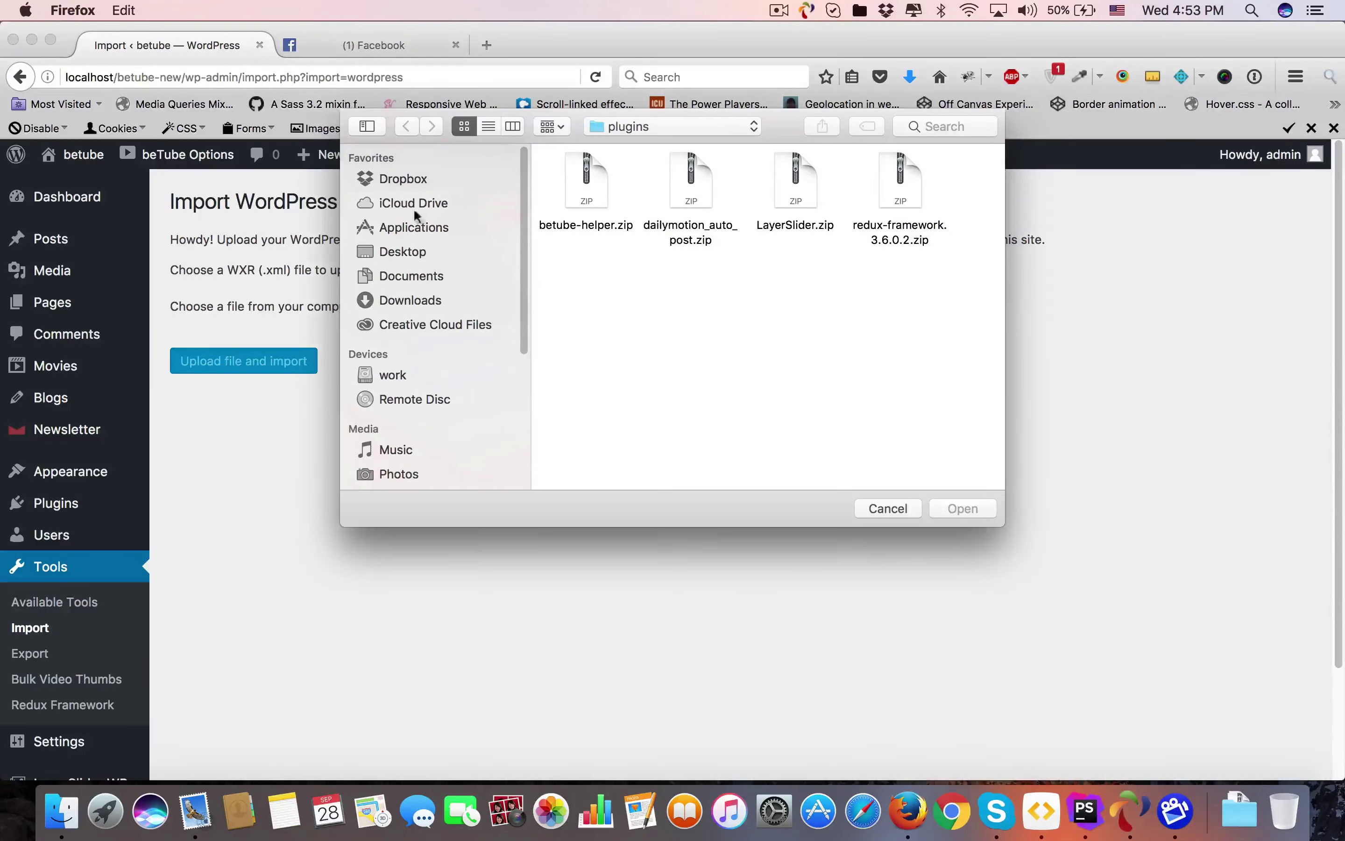
{"action": "left_click", "coordinate": [407, 253]}
{"action": "double_click", "coordinate": [778, 175]}
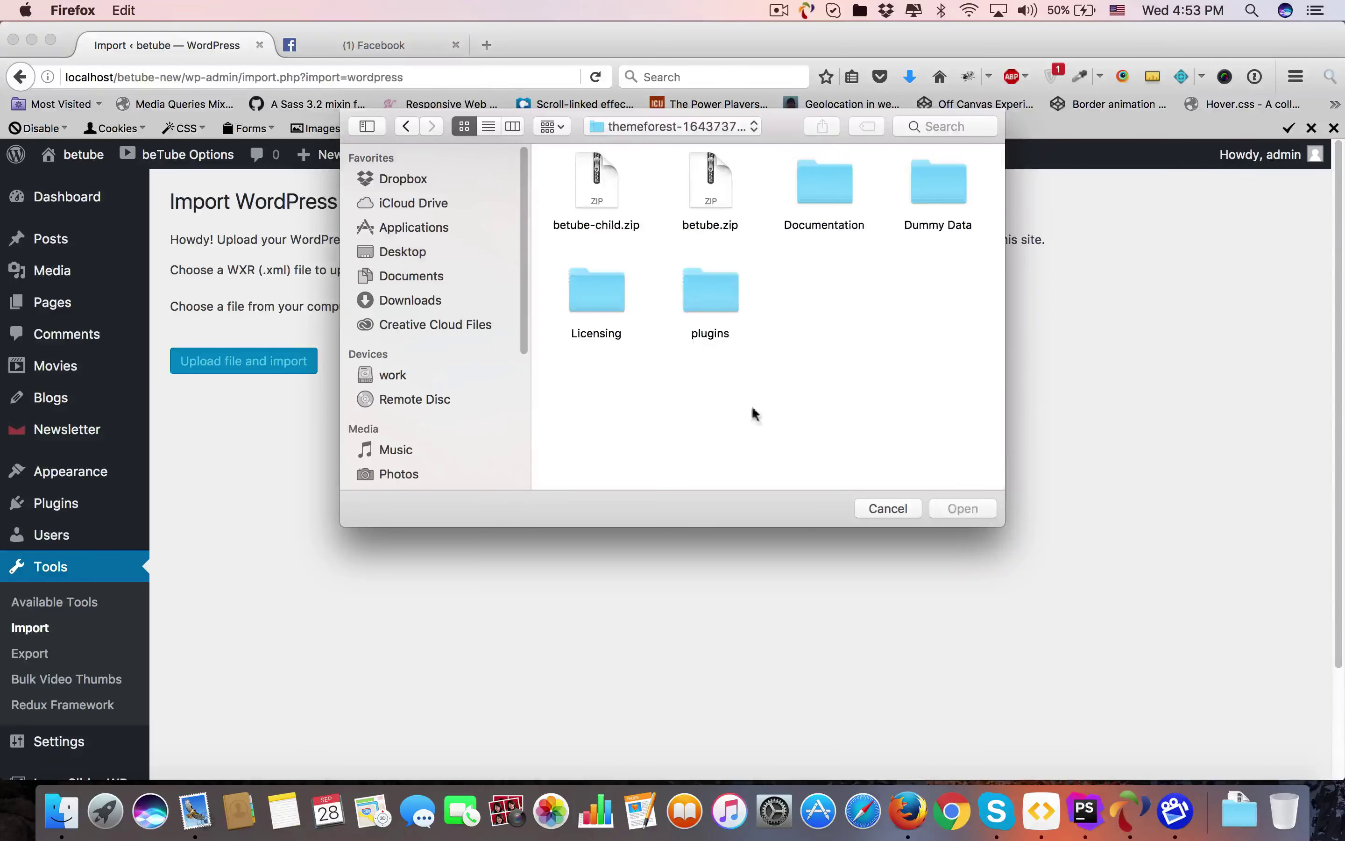
{"action": "left_click", "coordinate": [911, 172]}
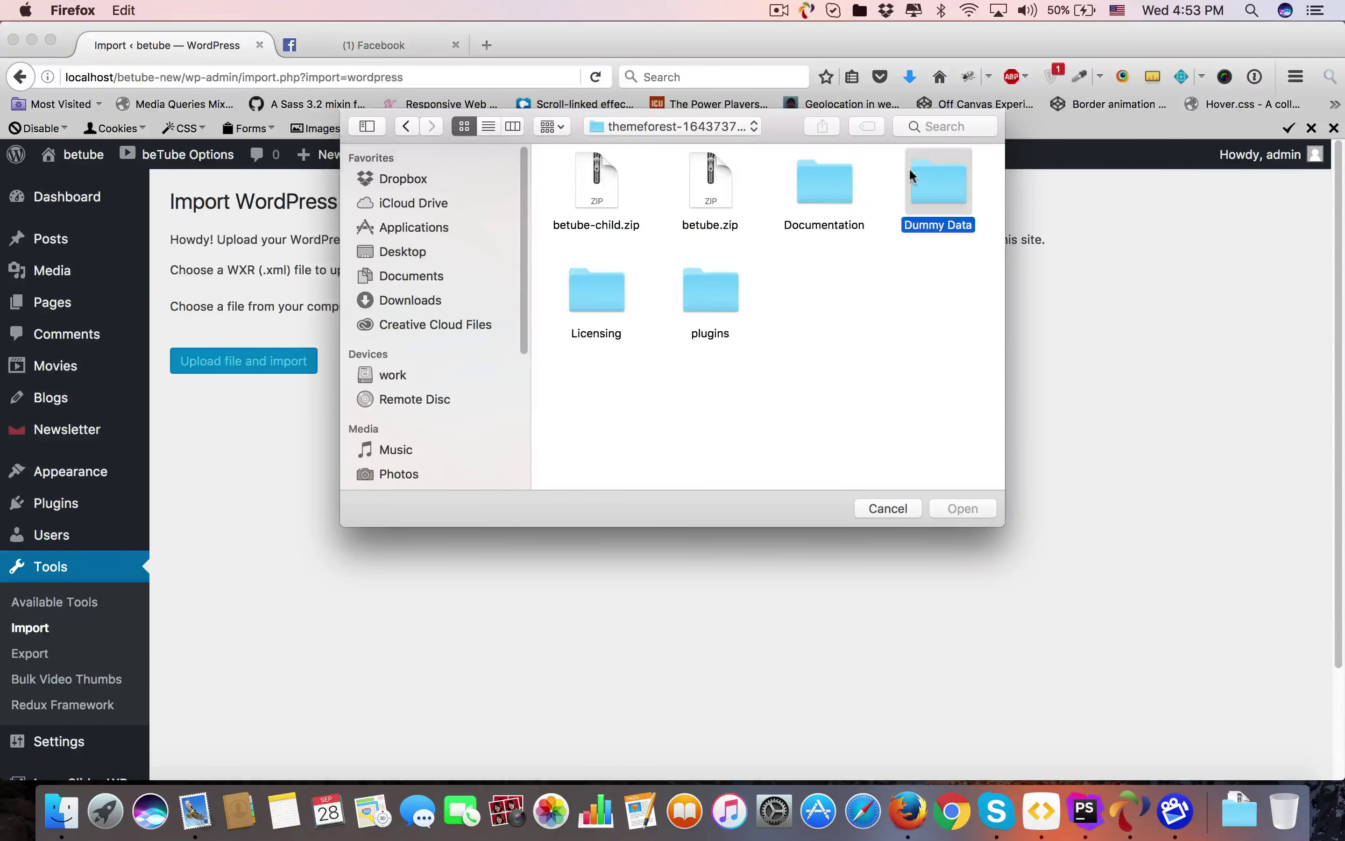
{"action": "double_click", "coordinate": [925, 199]}
{"action": "double_click", "coordinate": [593, 180]}
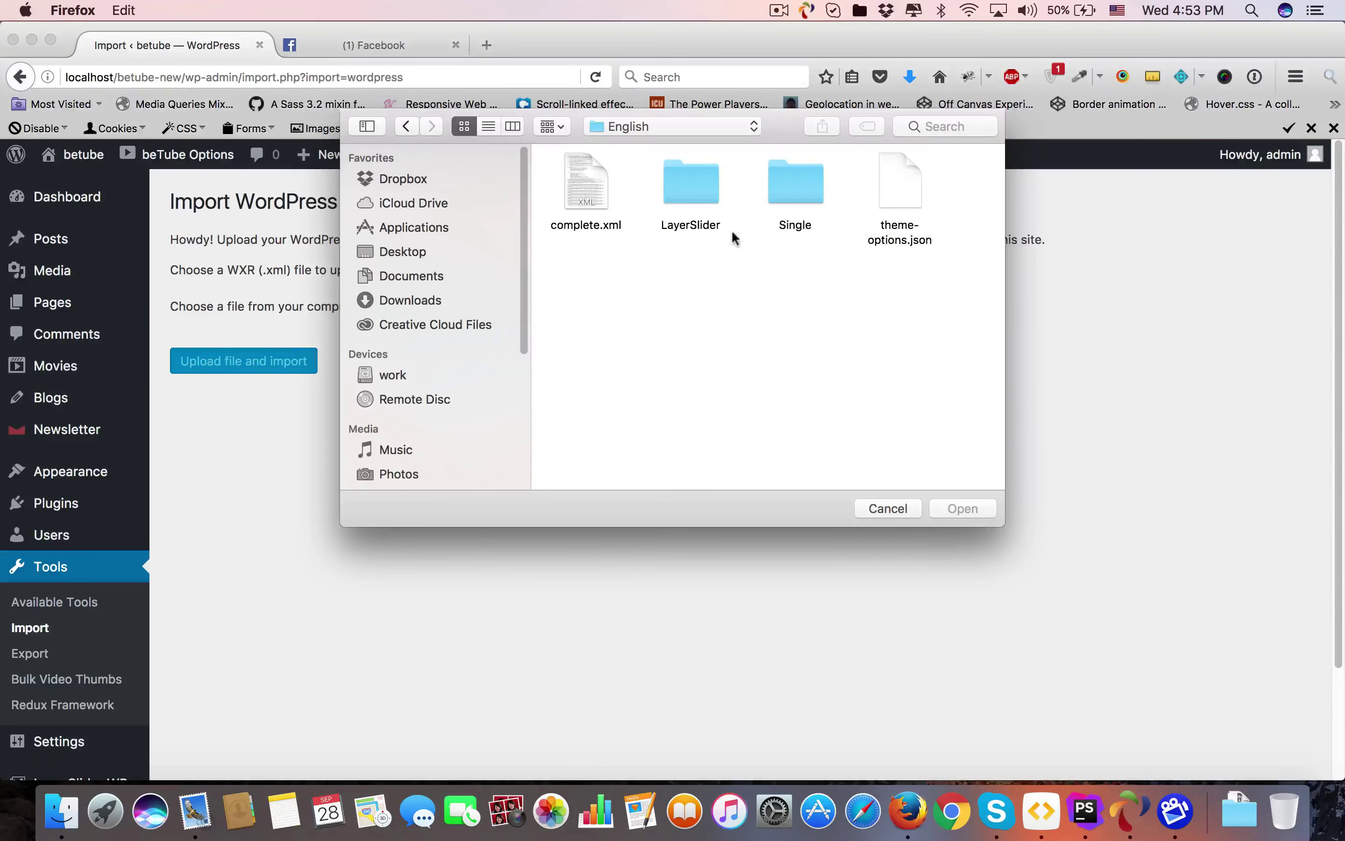
{"action": "double_click", "coordinate": [798, 192]}
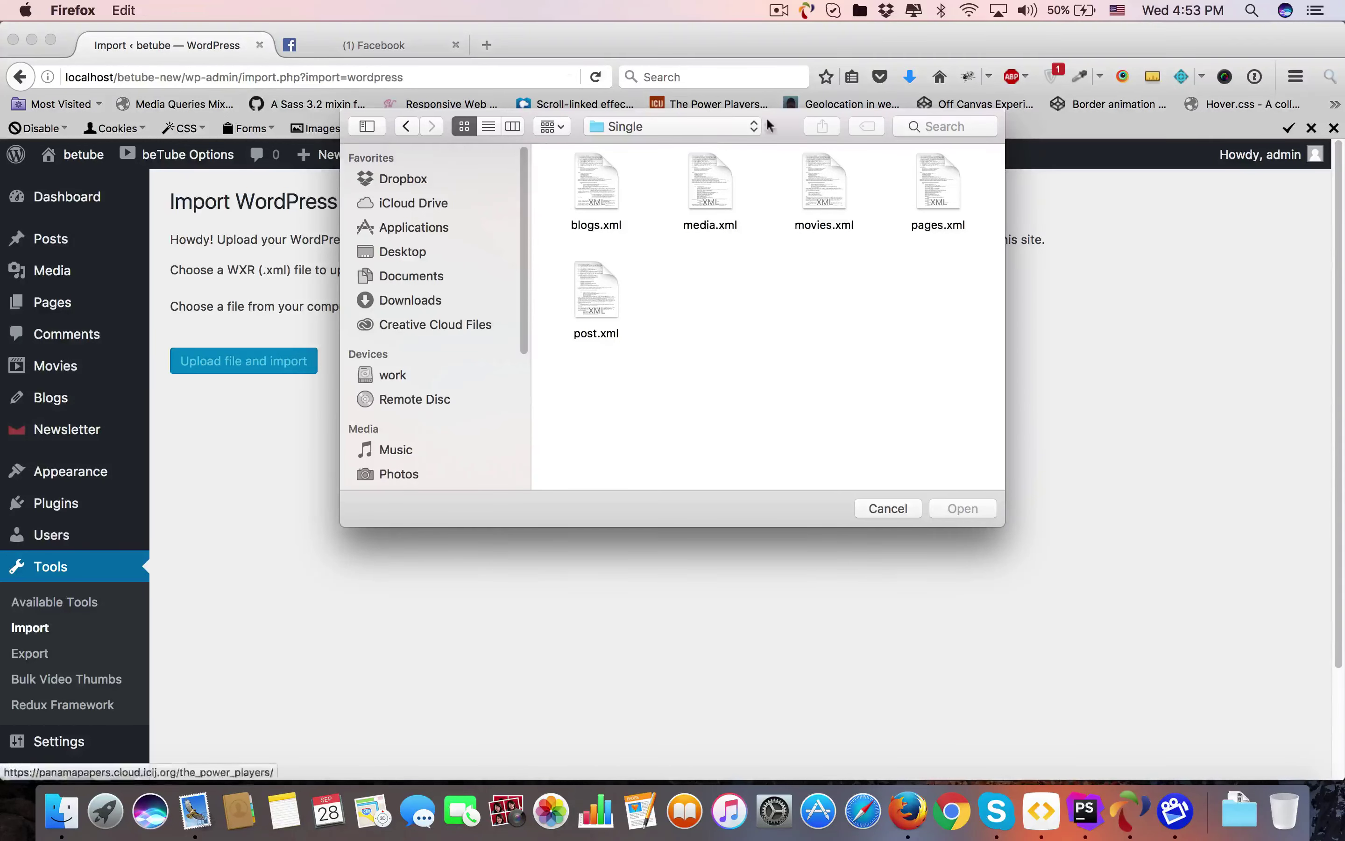
{"action": "left_click_drag", "start_coordinate": [776, 129], "coordinate": [980, 216]}
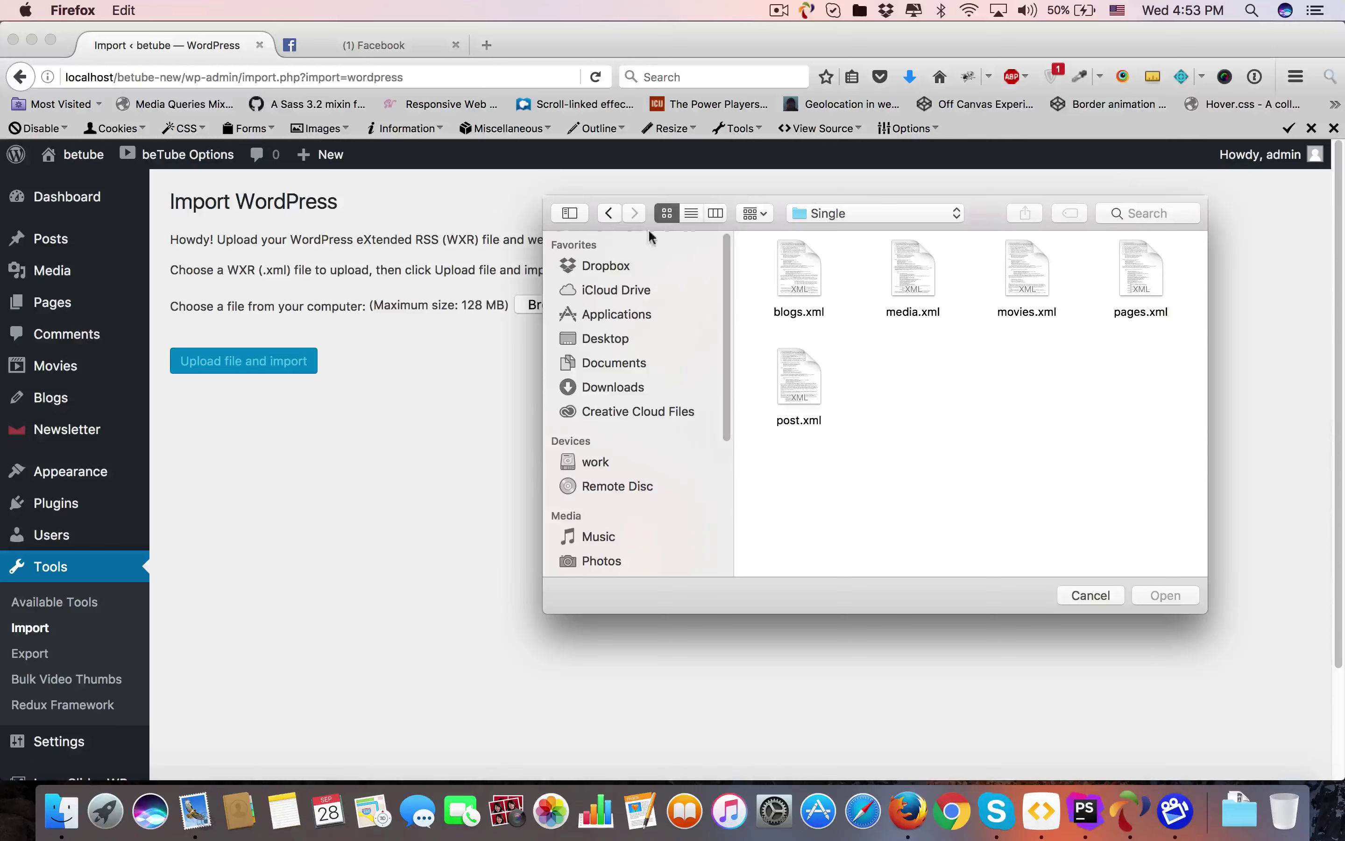
{"action": "left_click", "coordinate": [610, 213]}
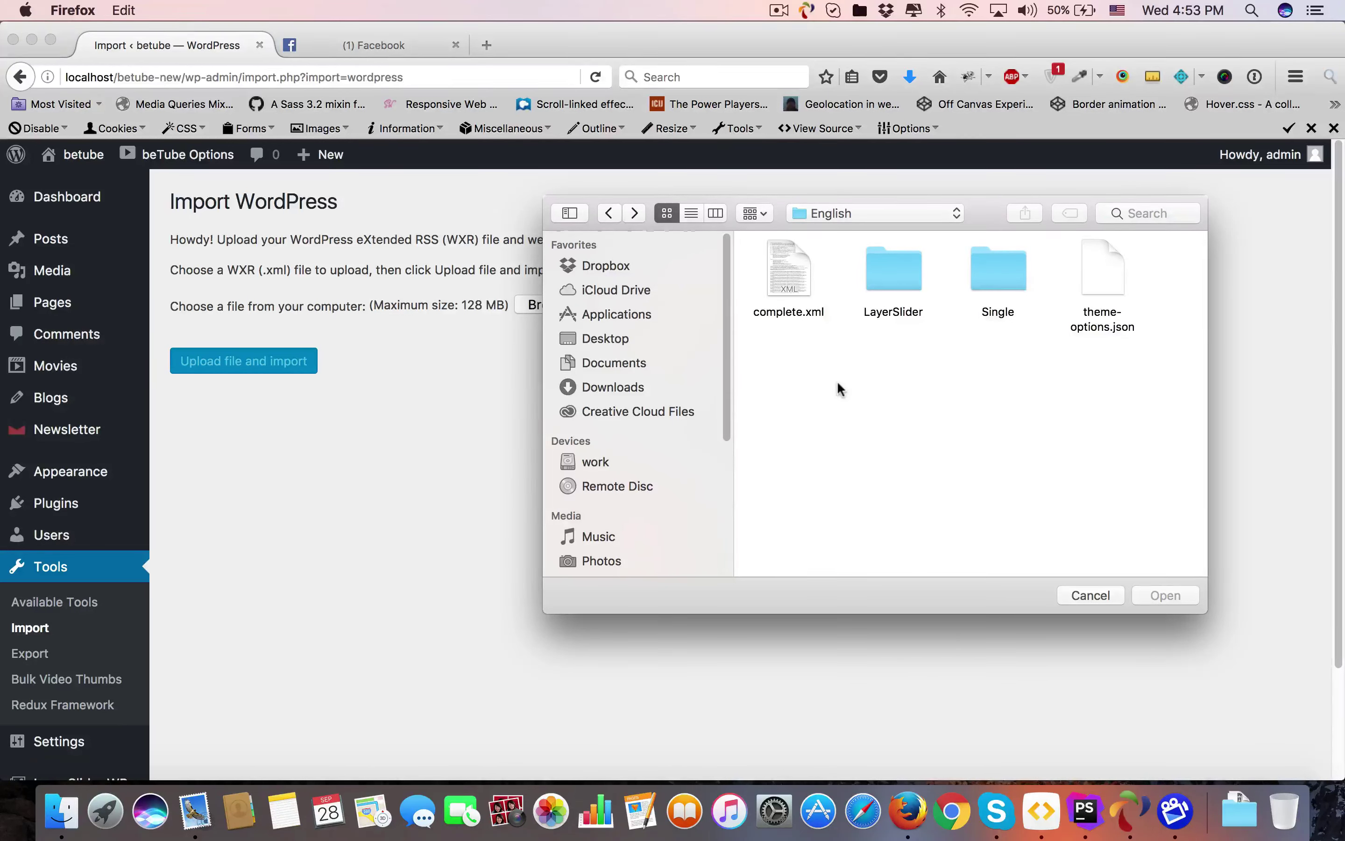
{"action": "left_click", "coordinate": [778, 270]}
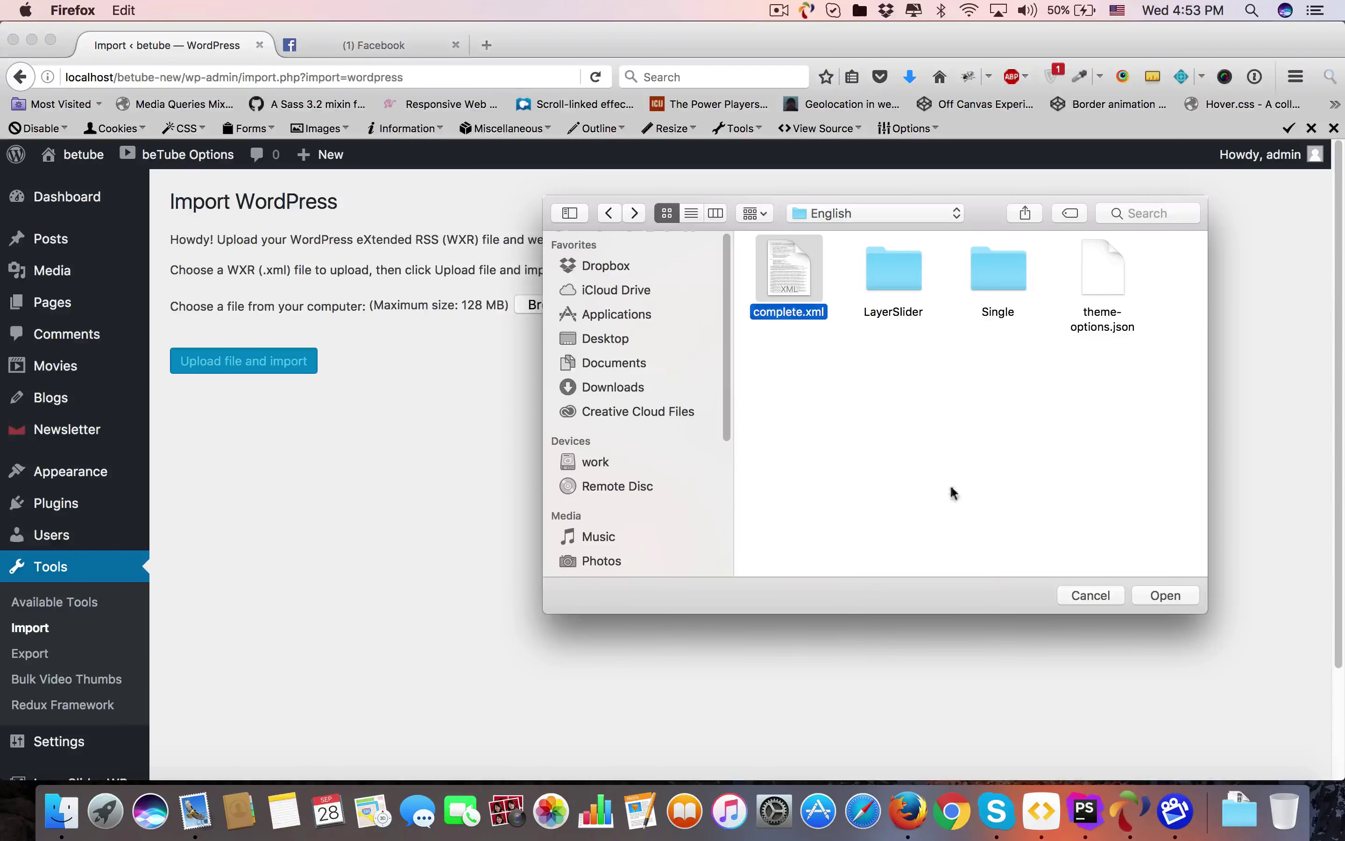
{"action": "left_click", "coordinate": [1188, 592]}
{"action": "left_click", "coordinate": [276, 360]}
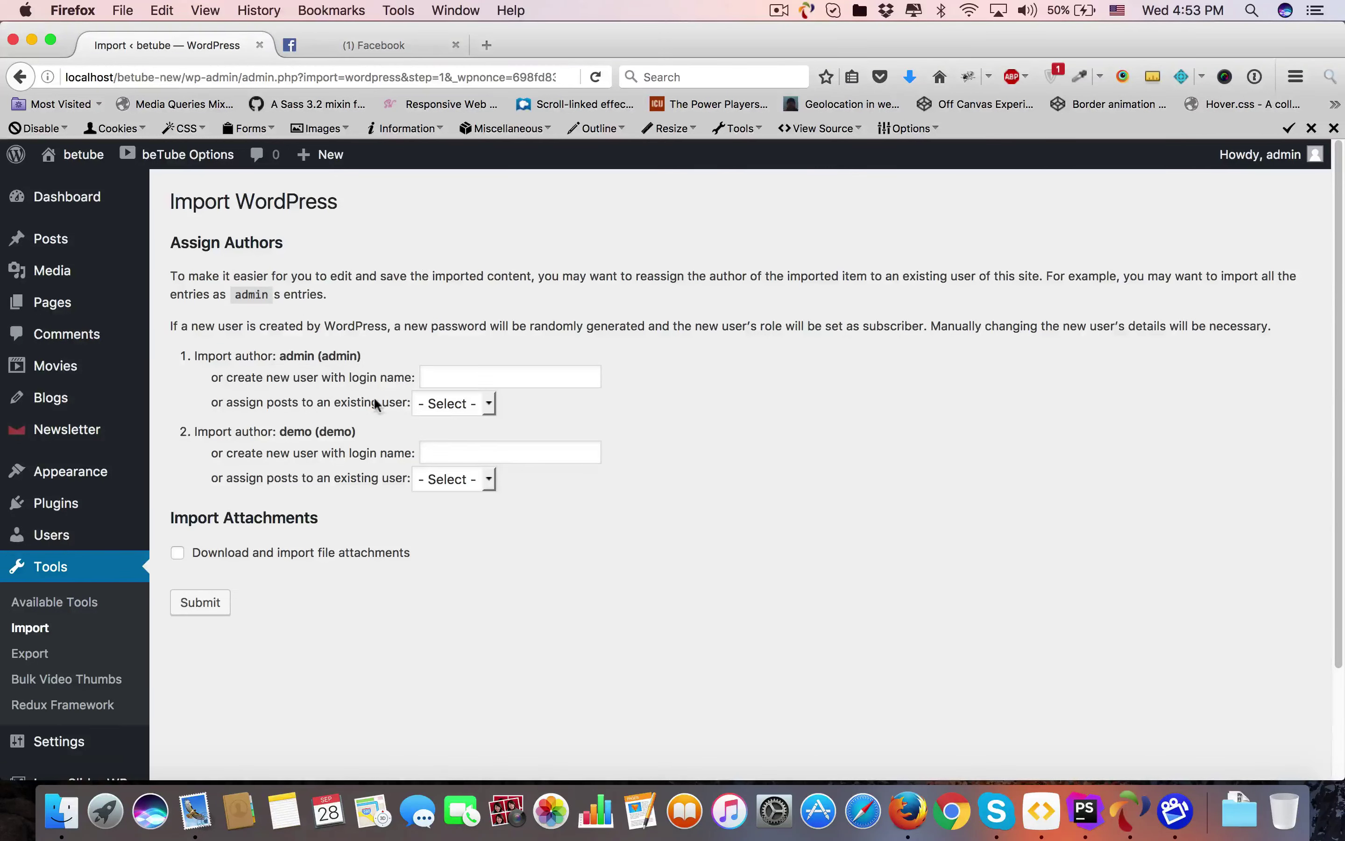
Map the admin and demo authors to admin, enable attachment download, and run the complete.xml import.
{"action": "left_click", "coordinate": [460, 406]}
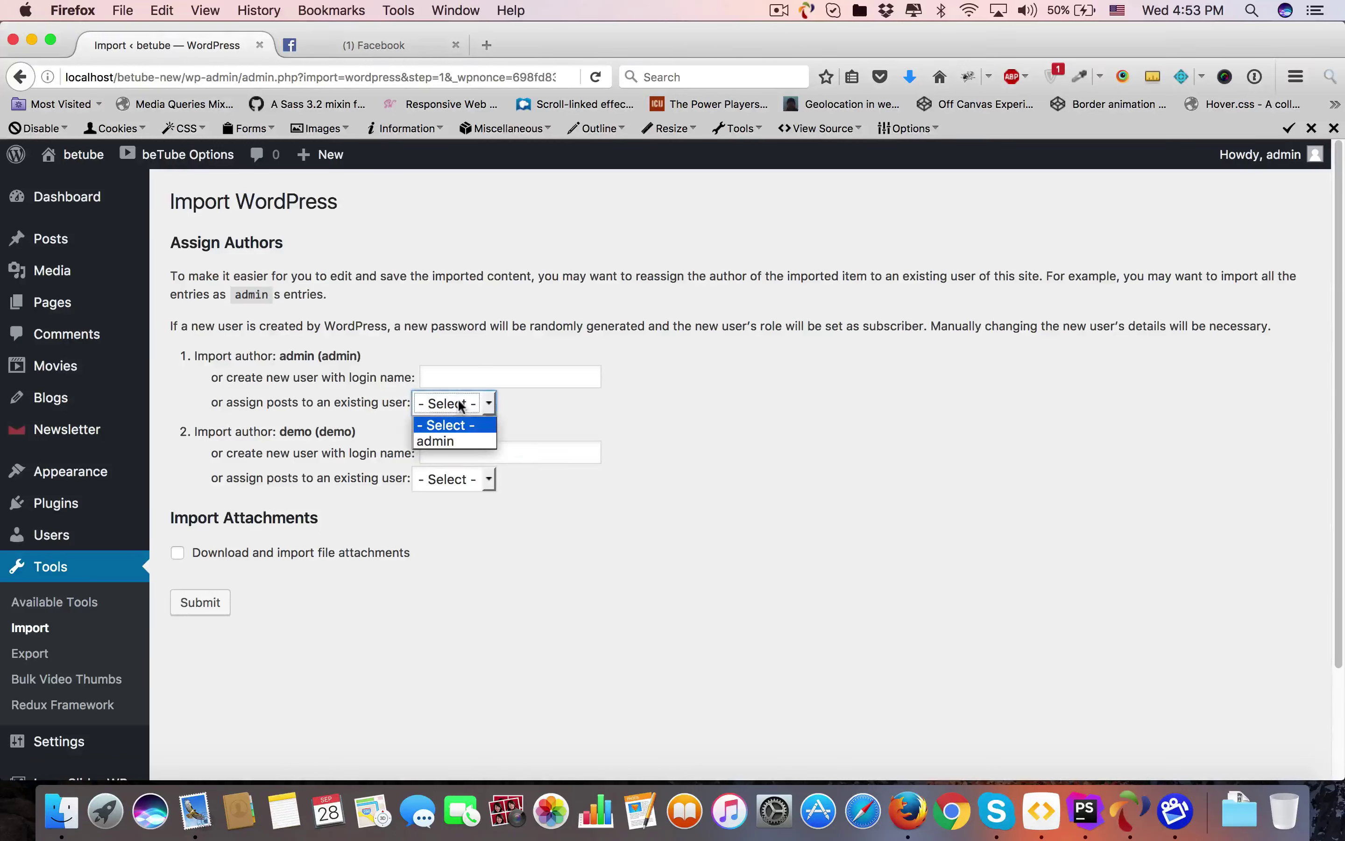
{"action": "left_click", "coordinate": [457, 439]}
{"action": "left_click", "coordinate": [444, 477]}
{"action": "left_click", "coordinate": [449, 502]}
{"action": "scroll", "coordinate": [342, 476], "scroll_direction": "down", "scroll_amount": 5}
{"action": "left_click", "coordinate": [202, 427]}
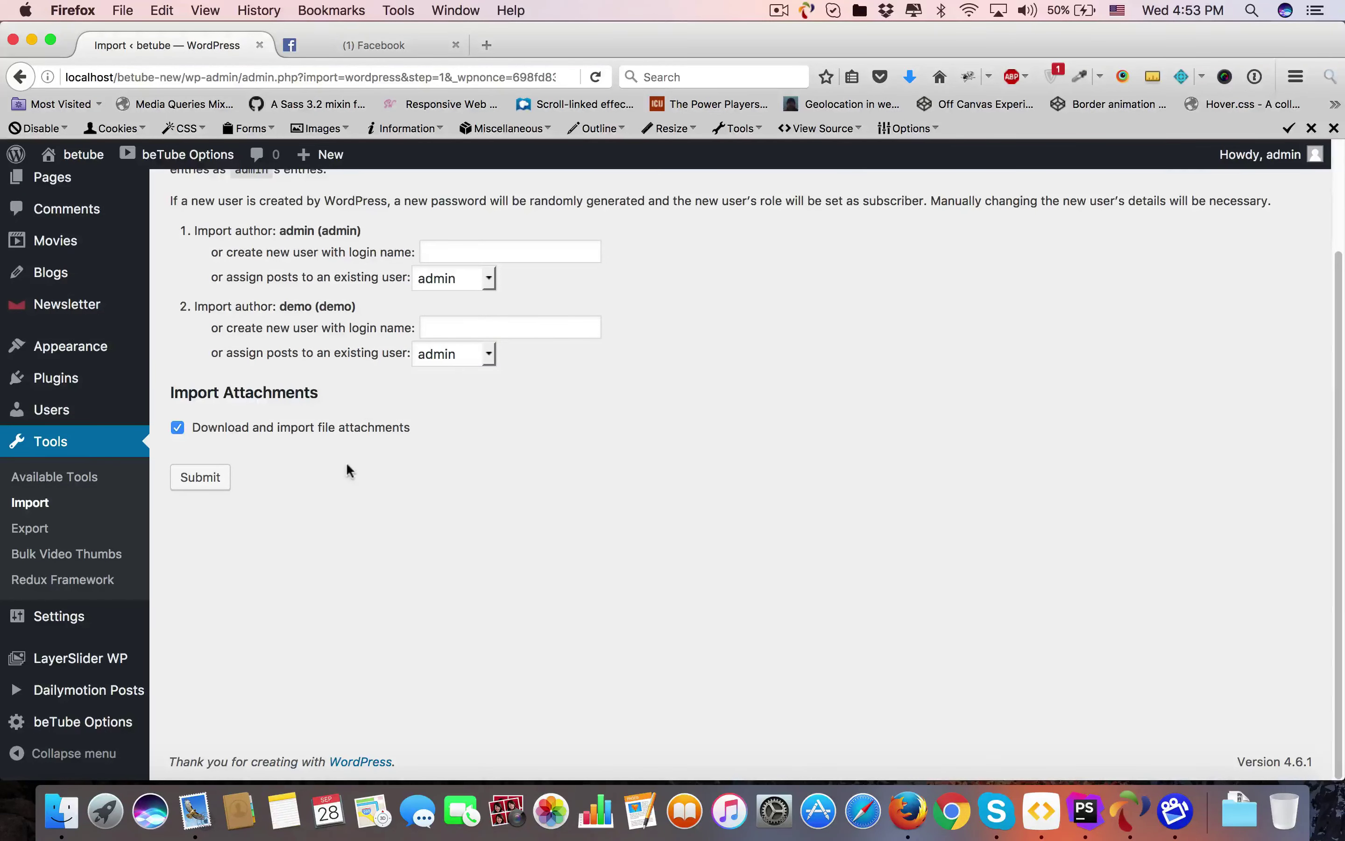
{"action": "left_click", "coordinate": [201, 477]}
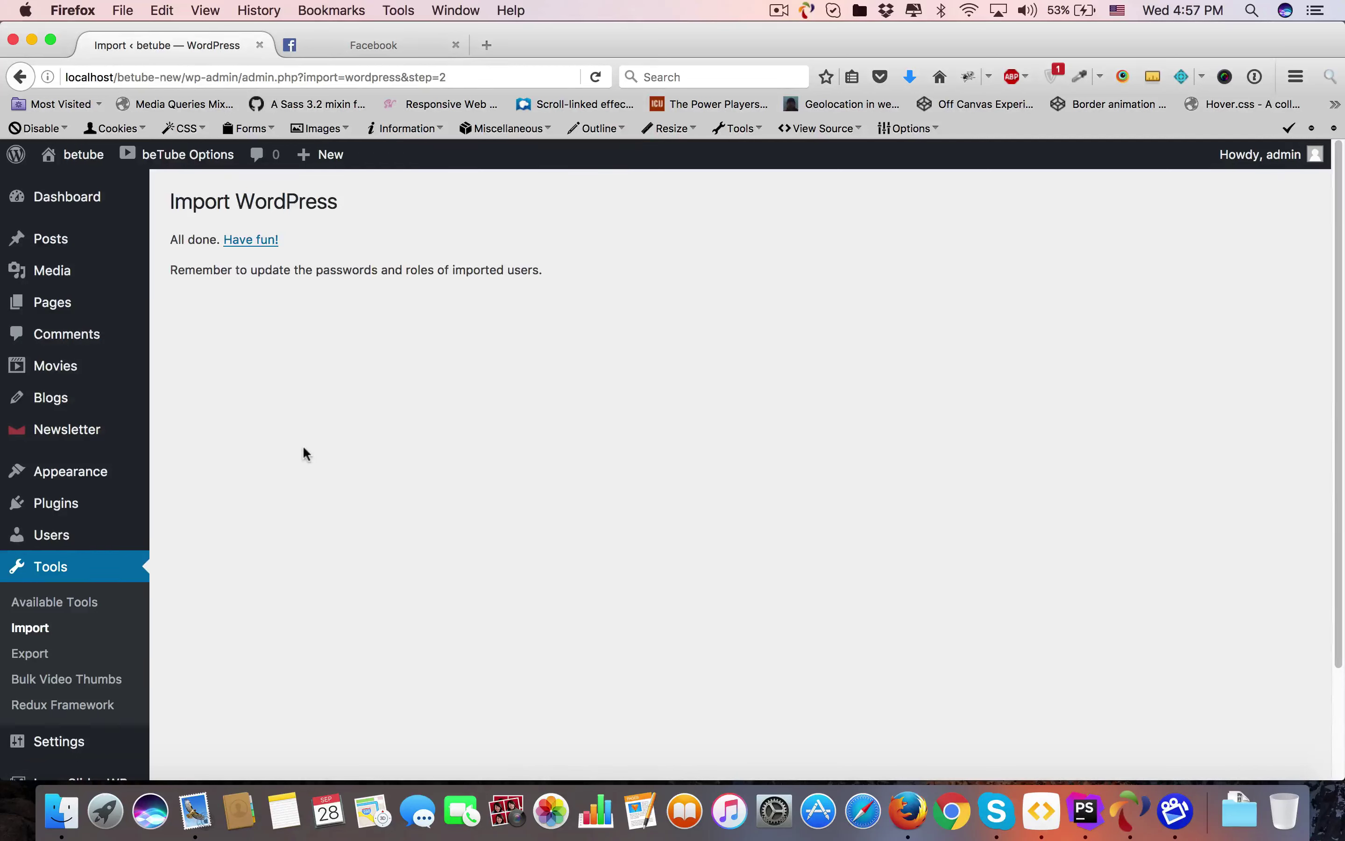
Go to the Import / Export section of the beTube Options panel.
{"action": "scroll", "coordinate": [303, 448], "scroll_direction": "down", "scroll_amount": 3}
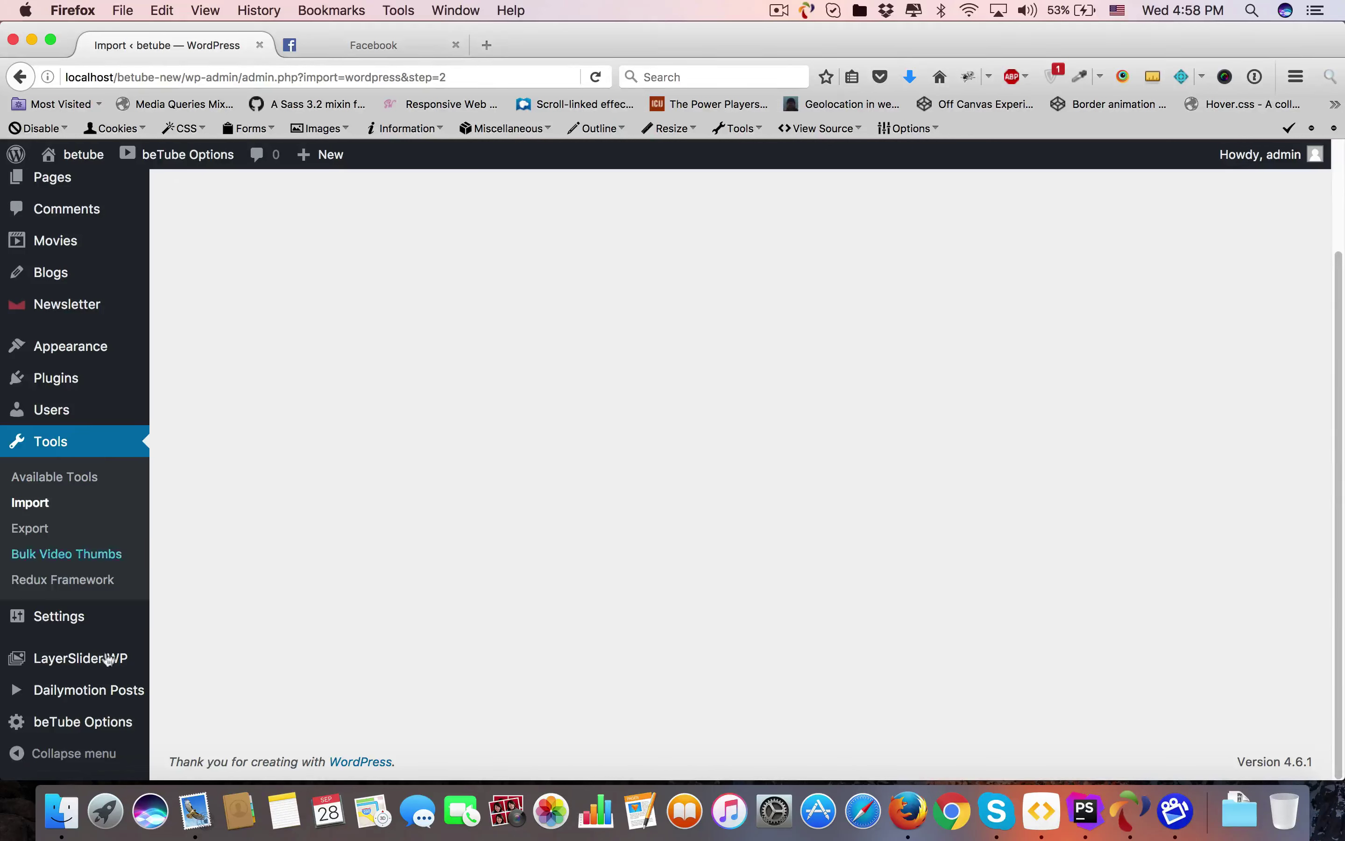
{"action": "left_click", "coordinate": [84, 721]}
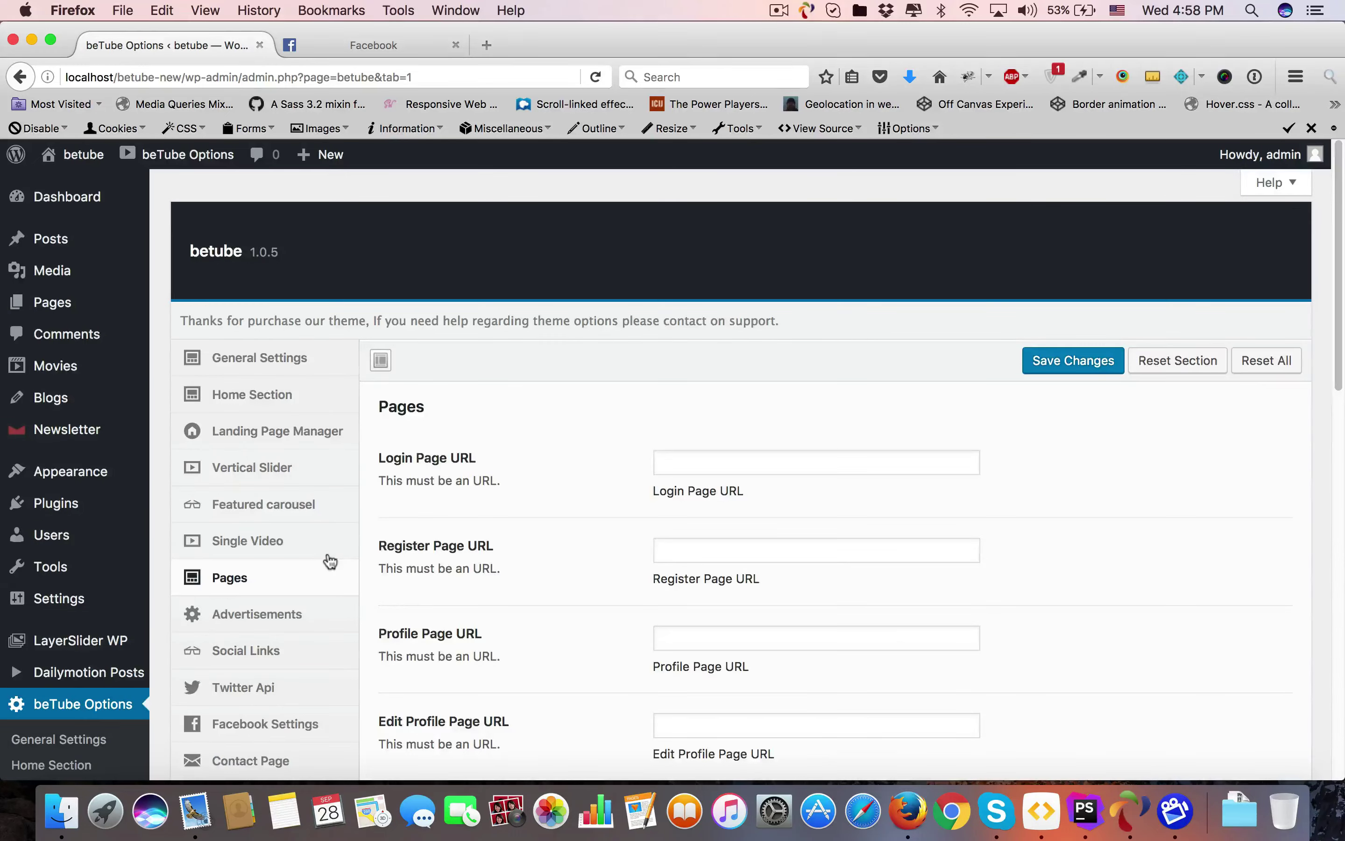
{"action": "scroll", "coordinate": [330, 560], "scroll_direction": "down", "scroll_amount": 3}
{"action": "scroll", "coordinate": [328, 555], "scroll_direction": "down", "scroll_amount": 3}
{"action": "scroll", "coordinate": [324, 552], "scroll_direction": "up", "scroll_amount": 5}
{"action": "left_click", "coordinate": [276, 690]}
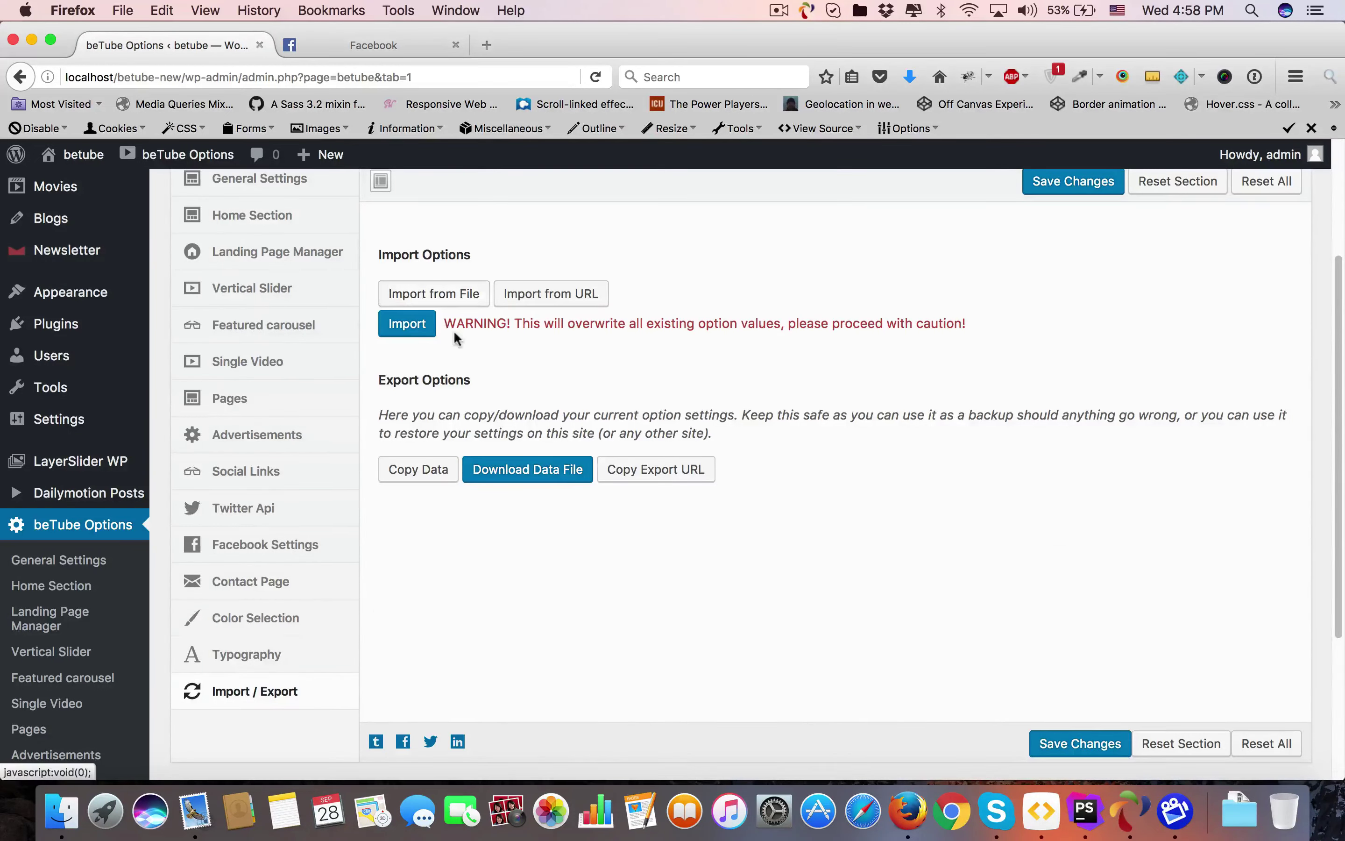
Open Dummy Data > English > theme-options.json in Sublime Text and copy all its contents.
{"action": "left_click", "coordinate": [55, 815]}
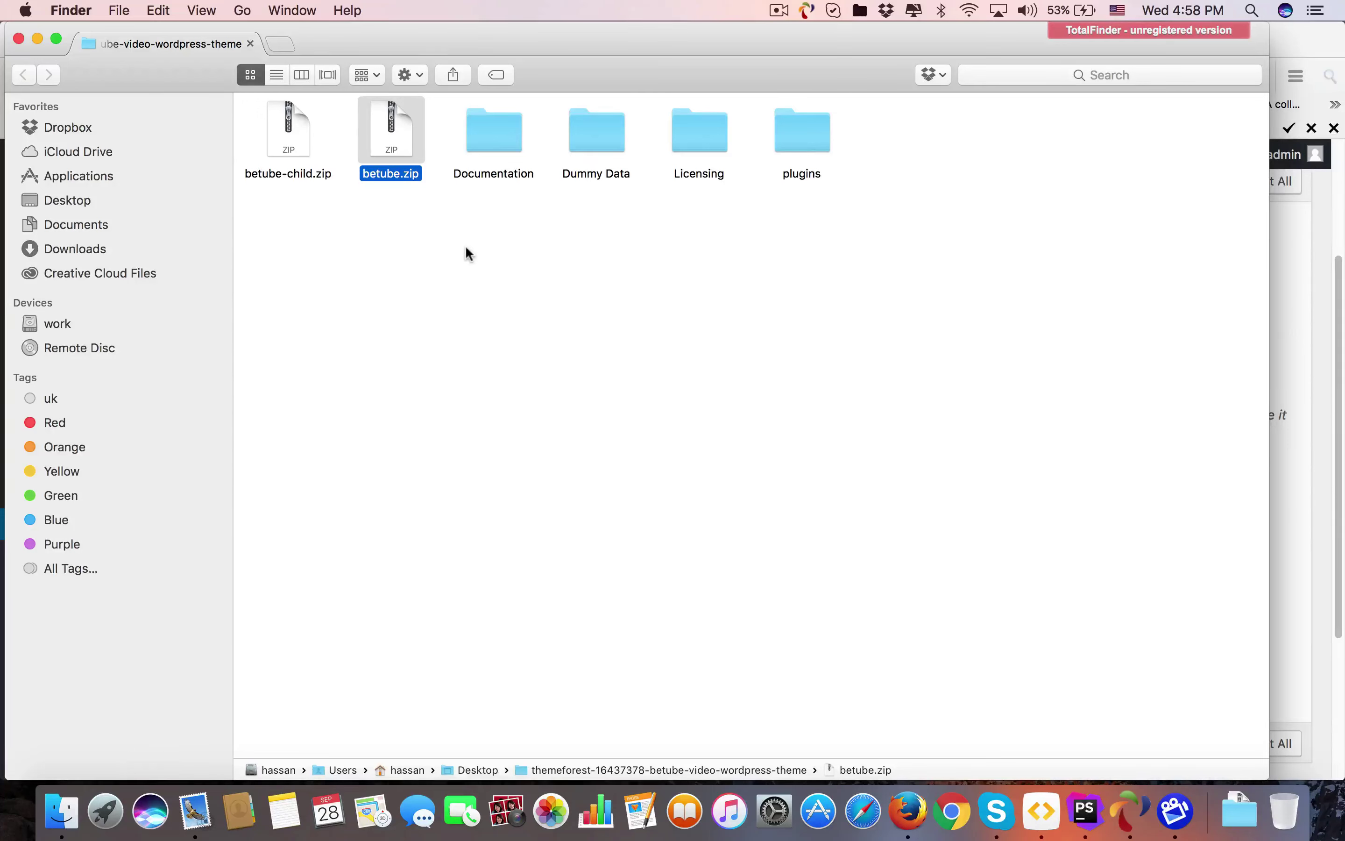
{"action": "double_click", "coordinate": [607, 134]}
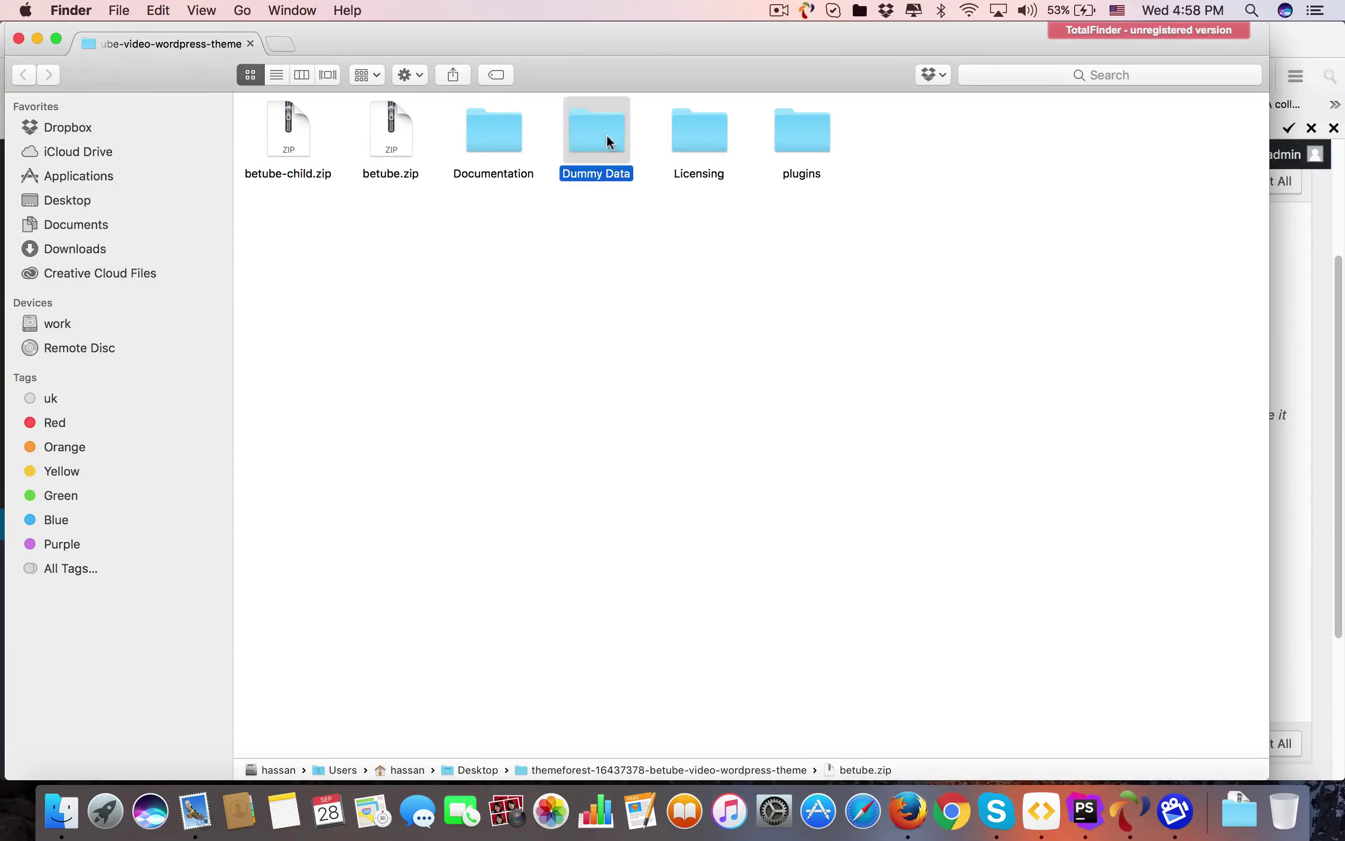
{"action": "double_click", "coordinate": [270, 116]}
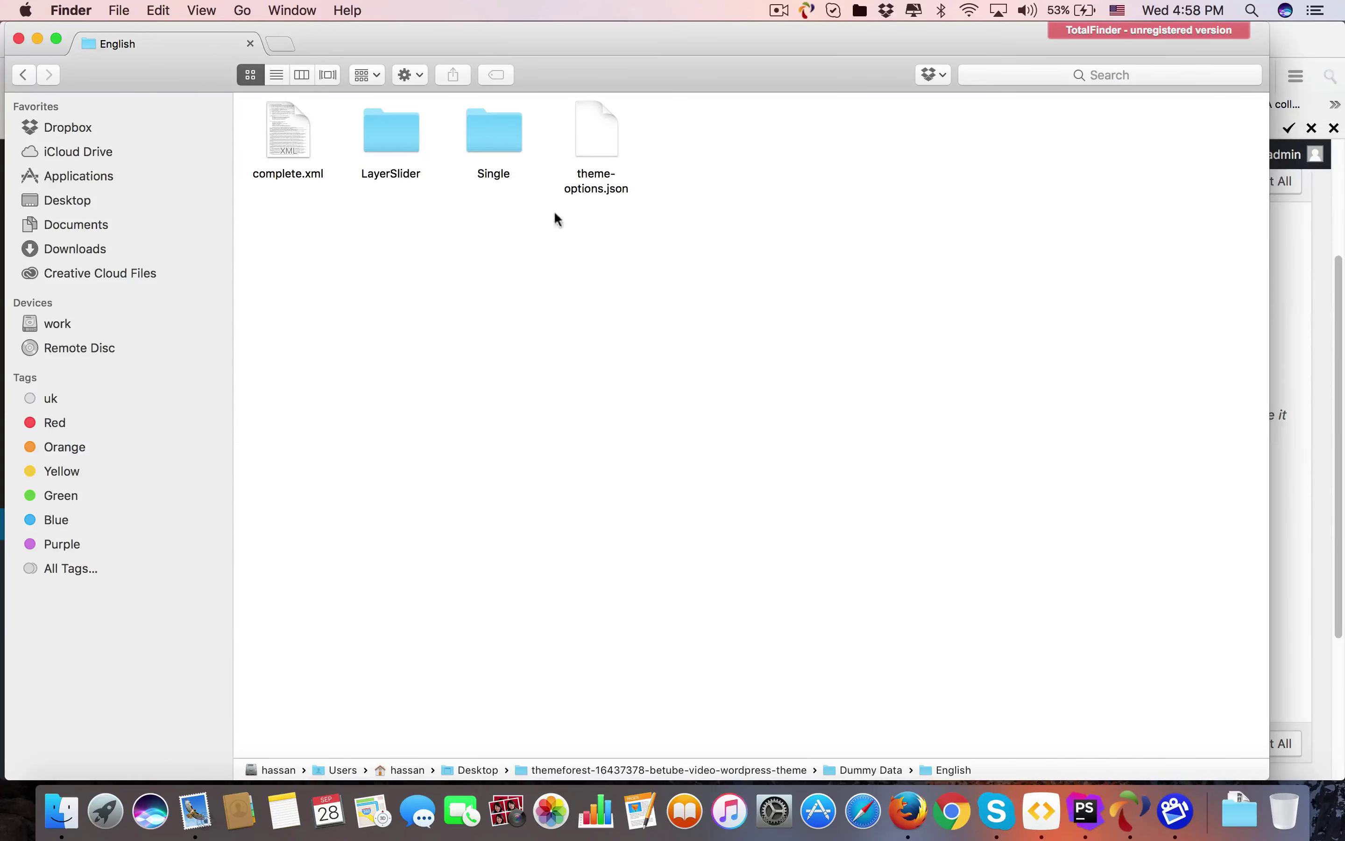
{"action": "right_click", "coordinate": [606, 159]}
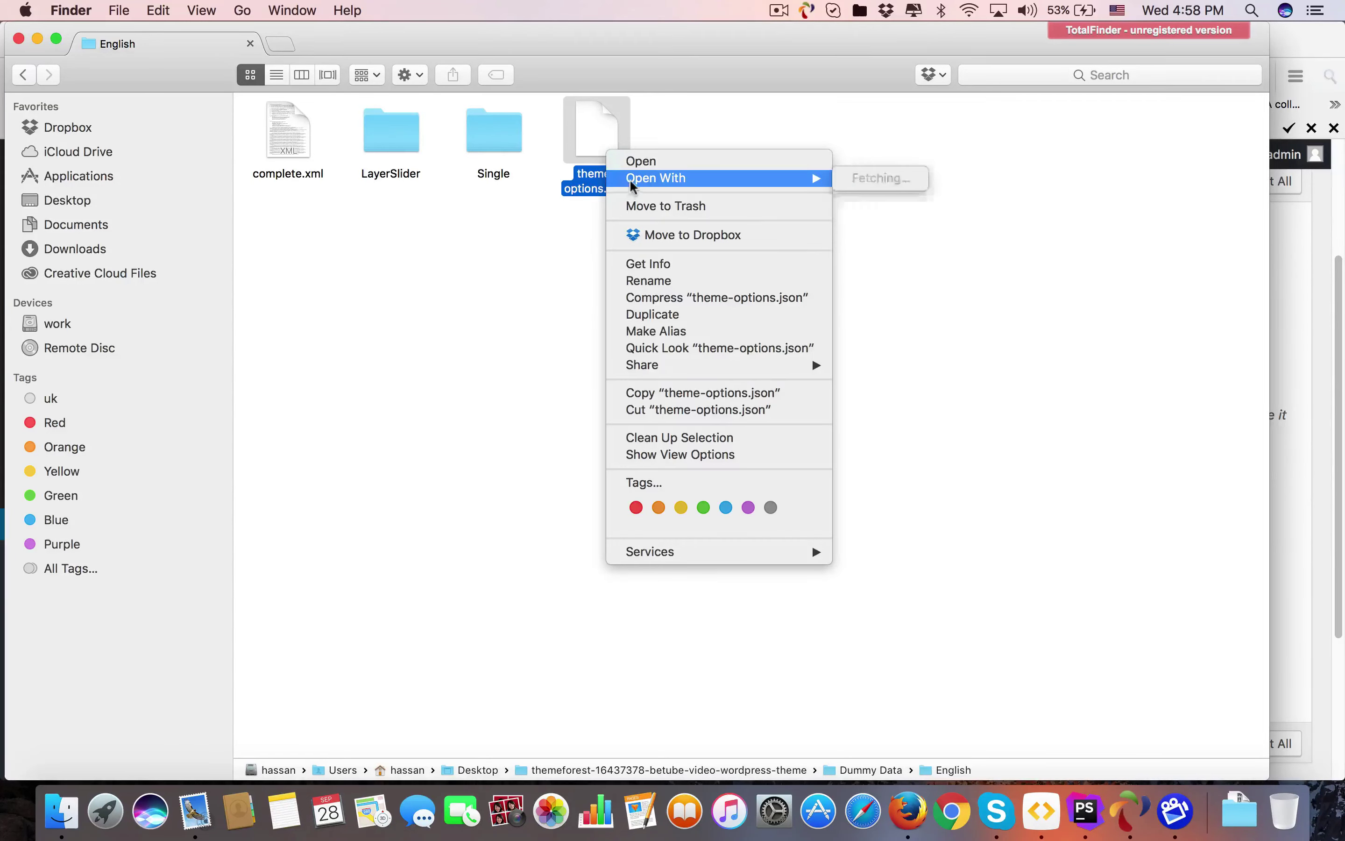
{"action": "mouse_move", "coordinate": [778, 178]}
{"action": "left_click", "coordinate": [920, 179]}
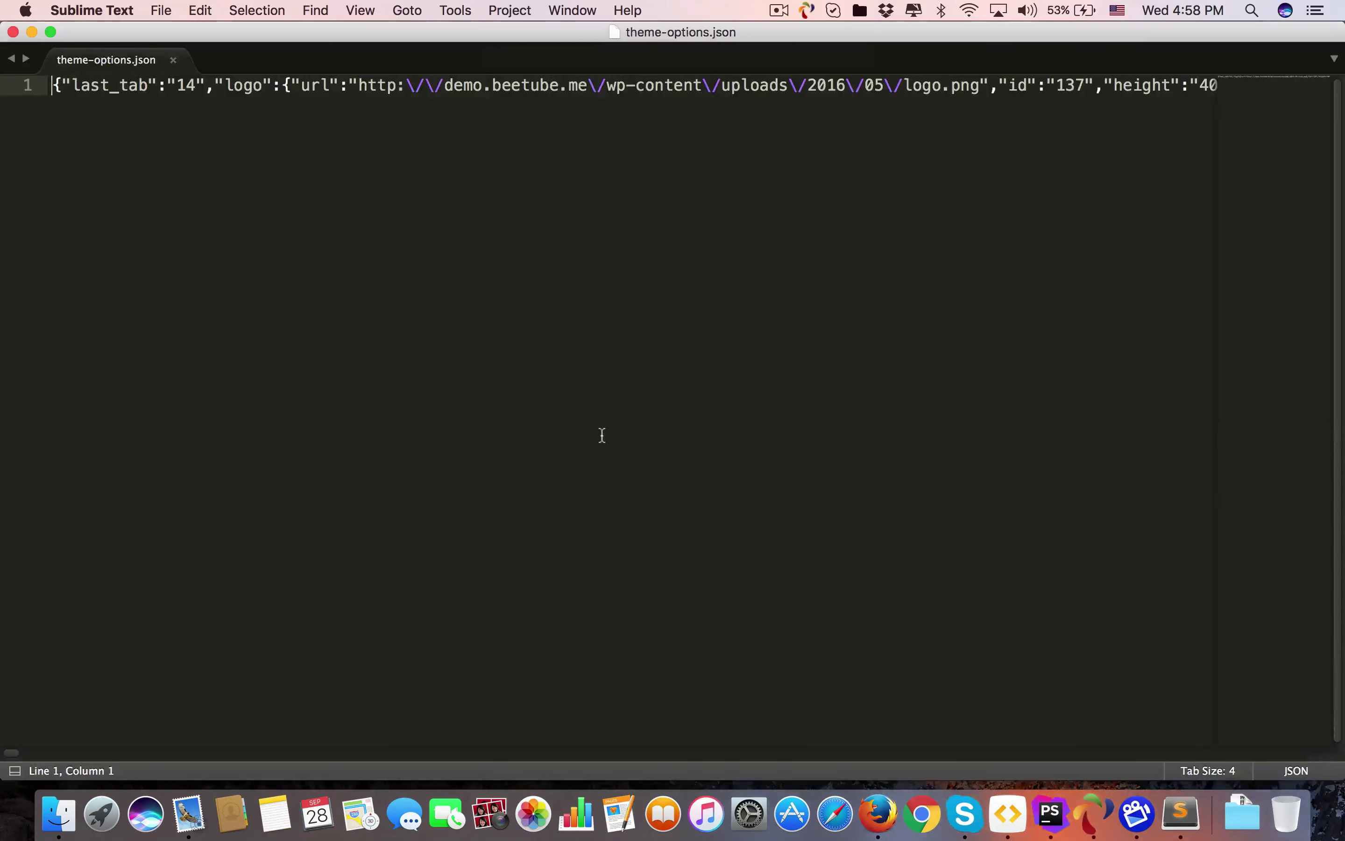
{"action": "key", "text": "super+a"}
{"action": "key", "text": "super+c"}
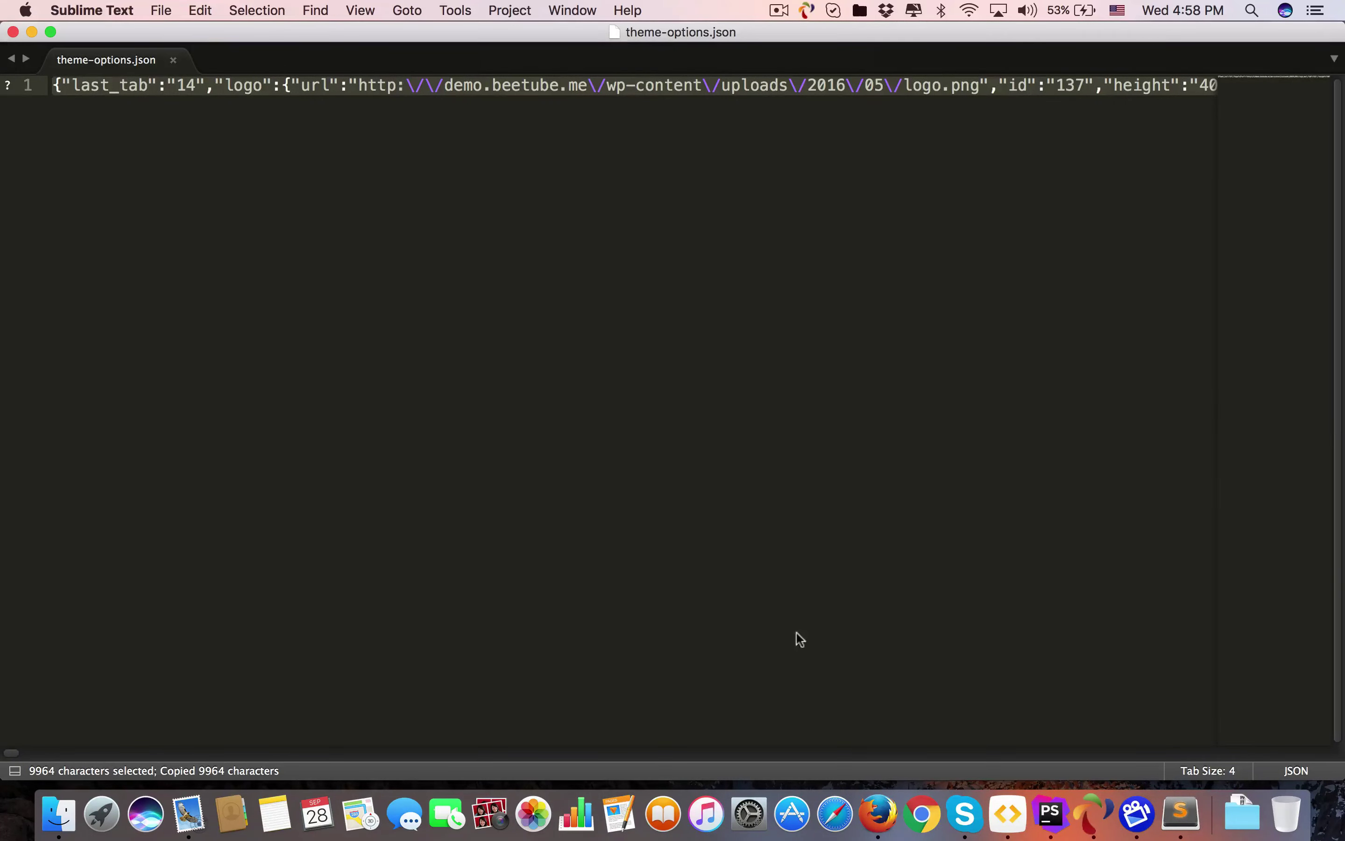
Paste the copied theme-options JSON into beTube's Import from File box and import it.
{"action": "left_click", "coordinate": [890, 823]}
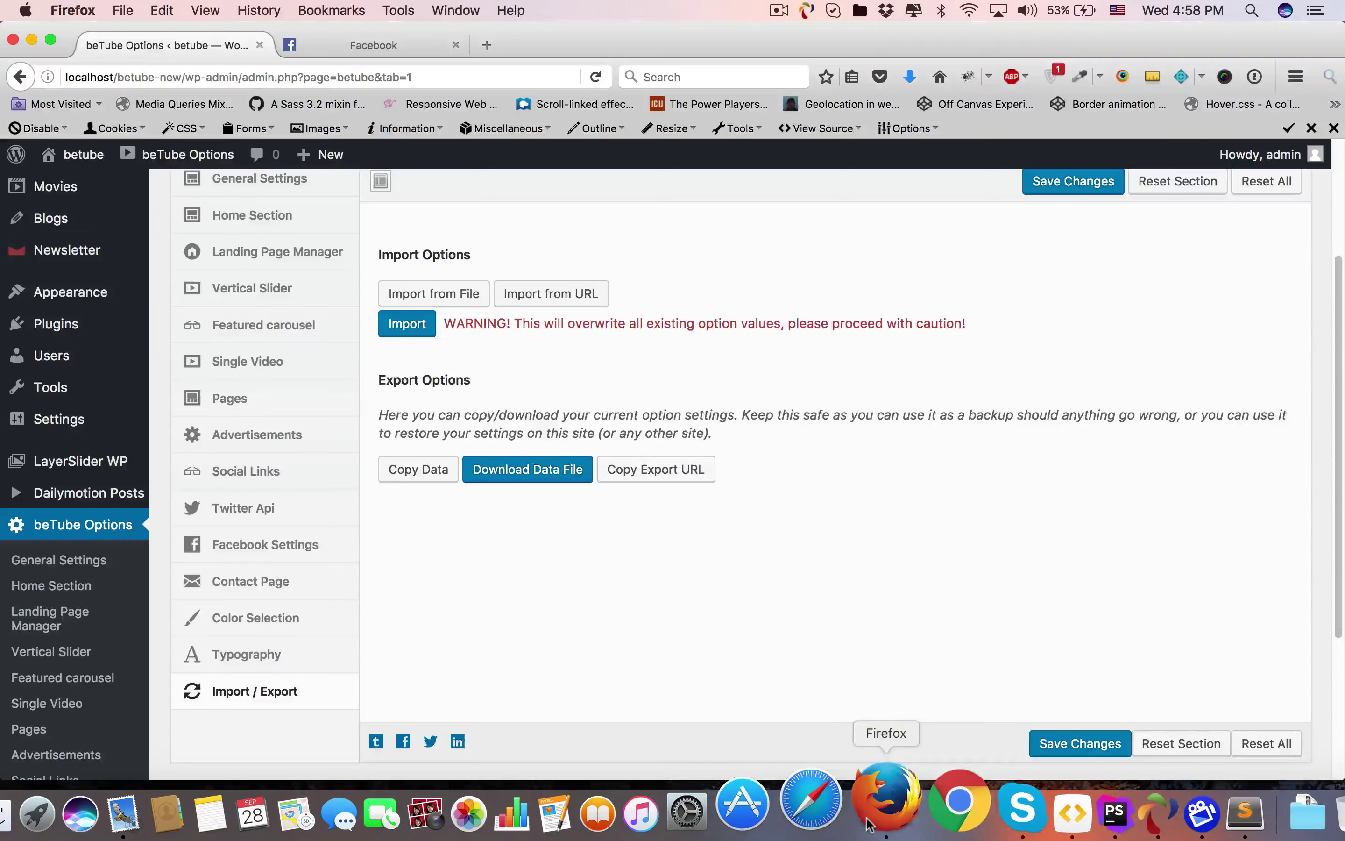
{"action": "left_click", "coordinate": [434, 294]}
{"action": "left_click", "coordinate": [501, 341]}
{"action": "key", "text": "super+v"}
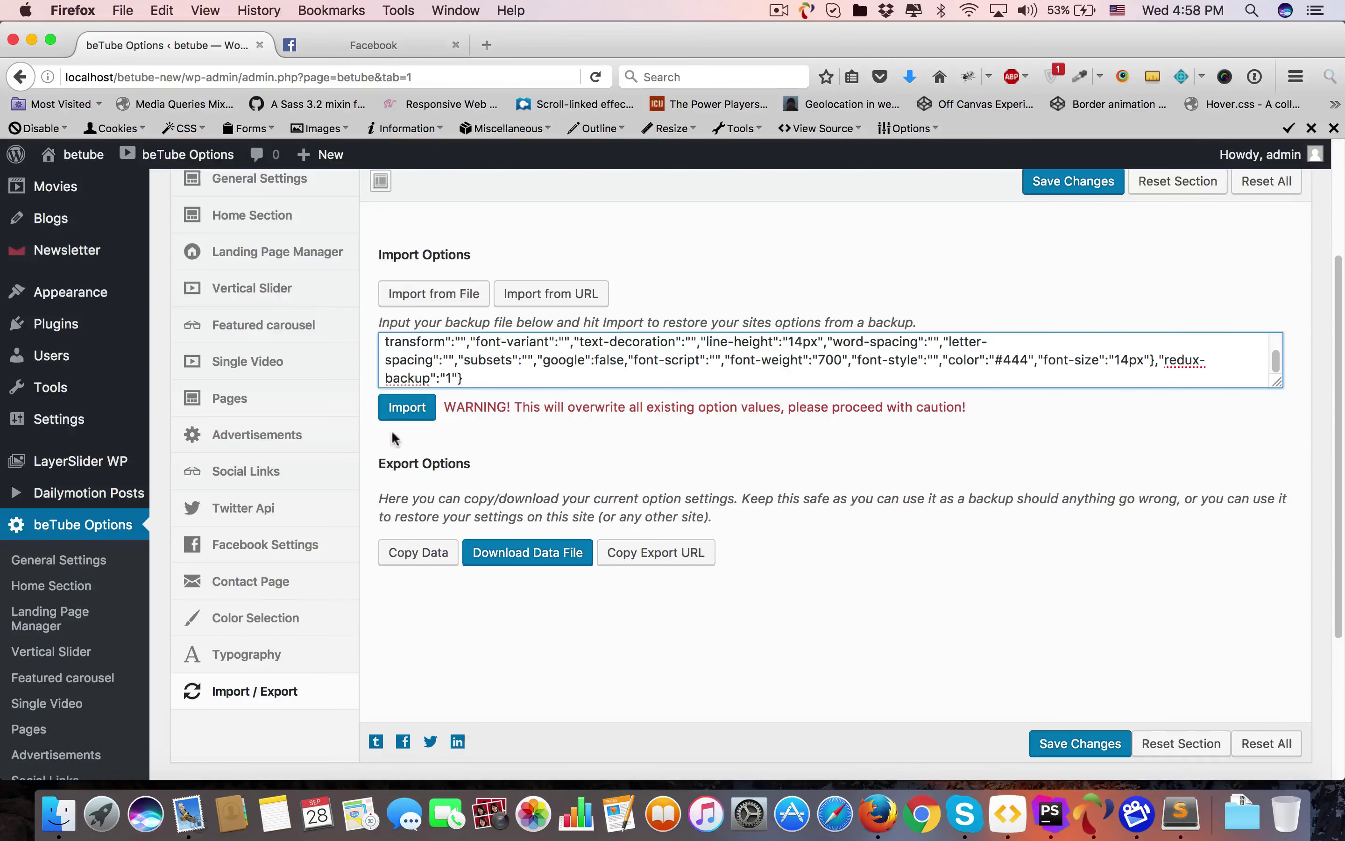
{"action": "left_click", "coordinate": [401, 406]}
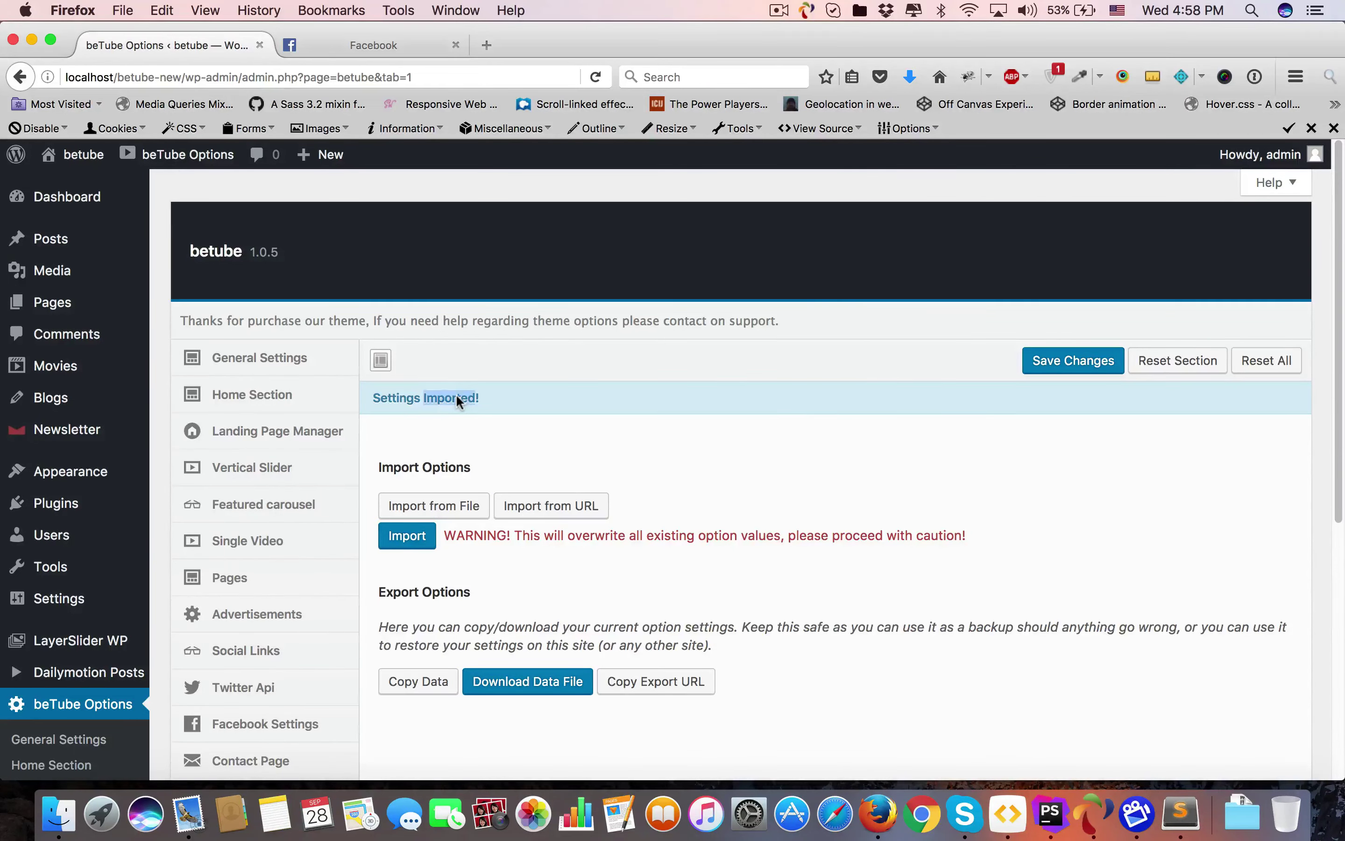
{"action": "scroll", "coordinate": [439, 426], "scroll_direction": "down", "scroll_amount": 3}
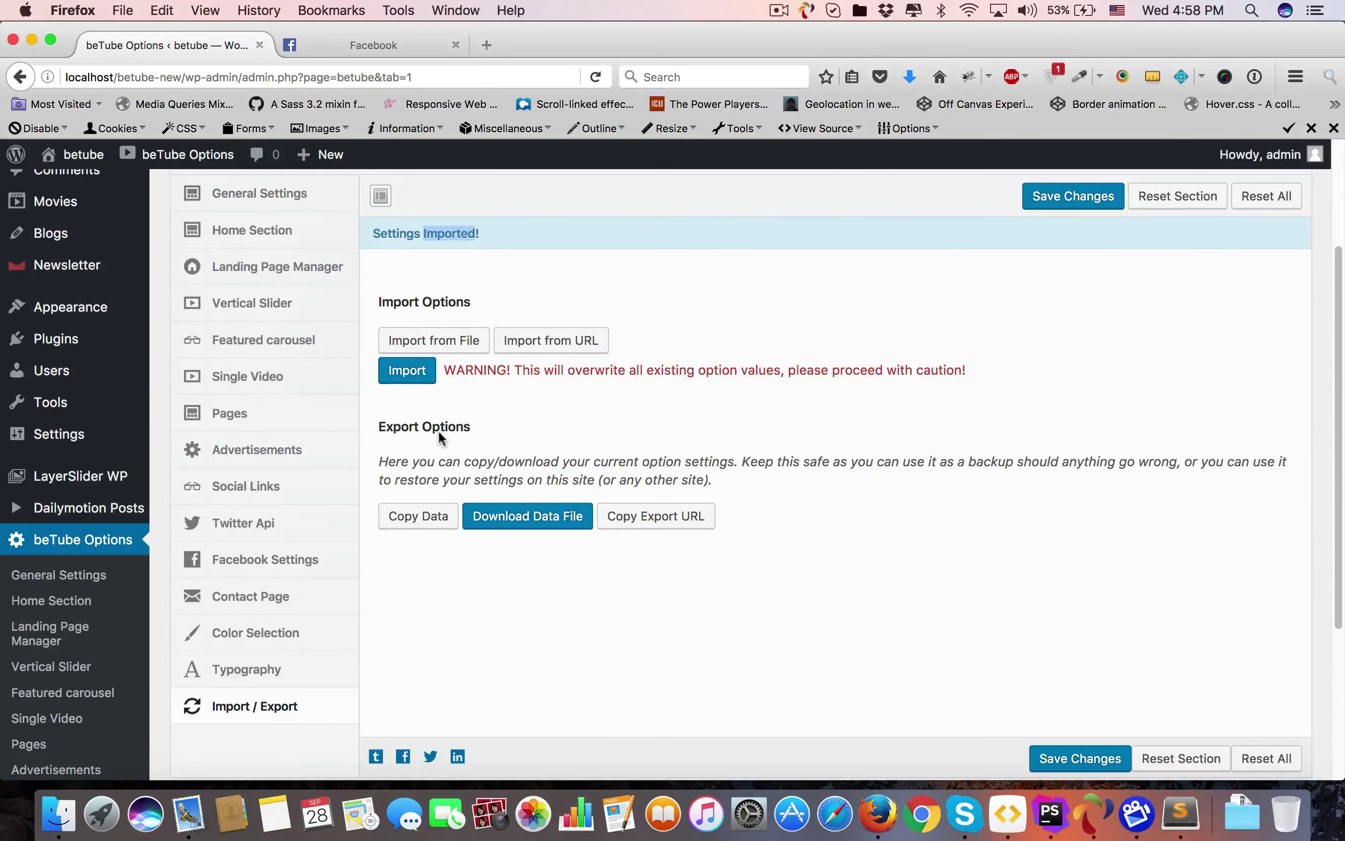
{"action": "left_click", "coordinate": [288, 411]}
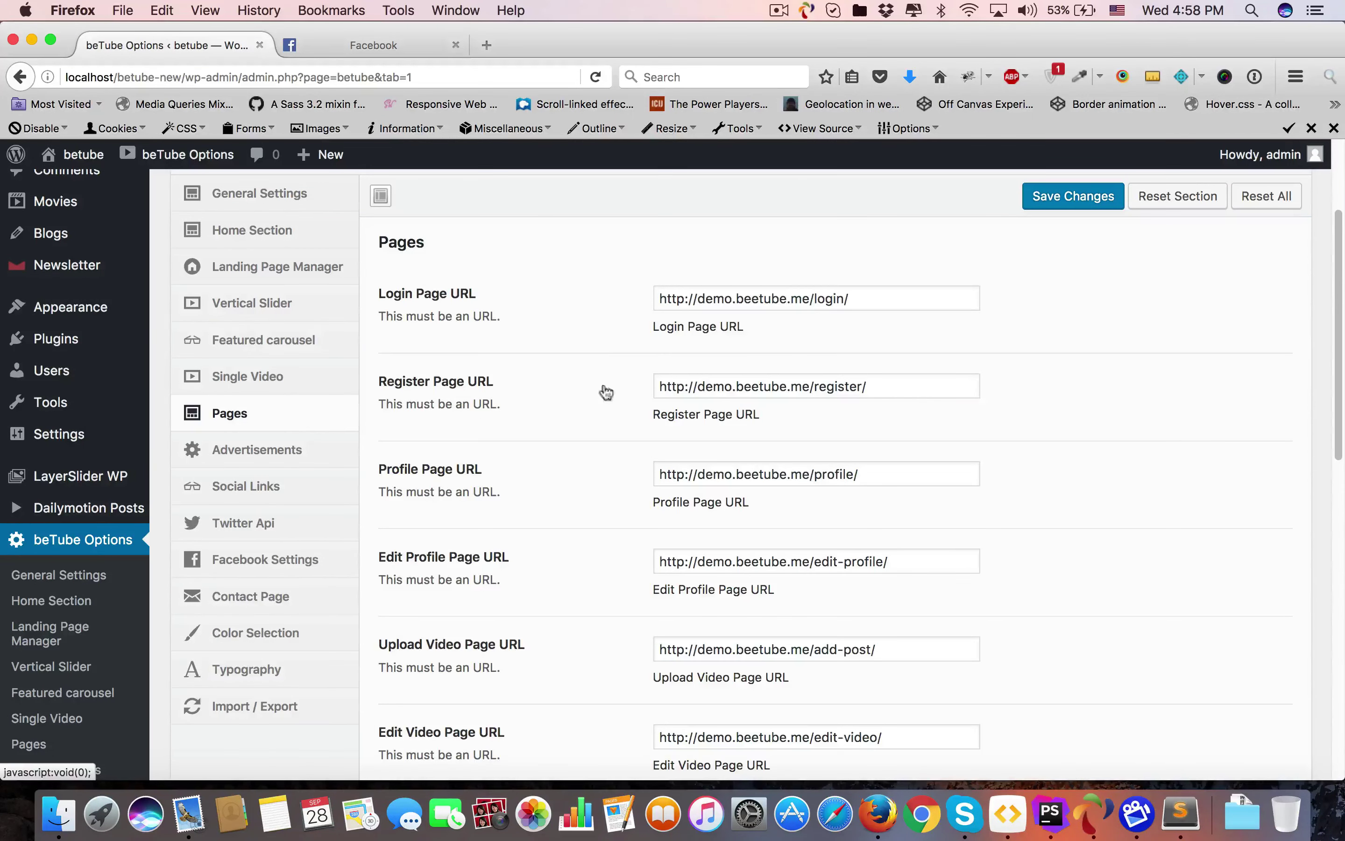
{"action": "scroll", "coordinate": [632, 397], "scroll_direction": "up", "scroll_amount": 2}
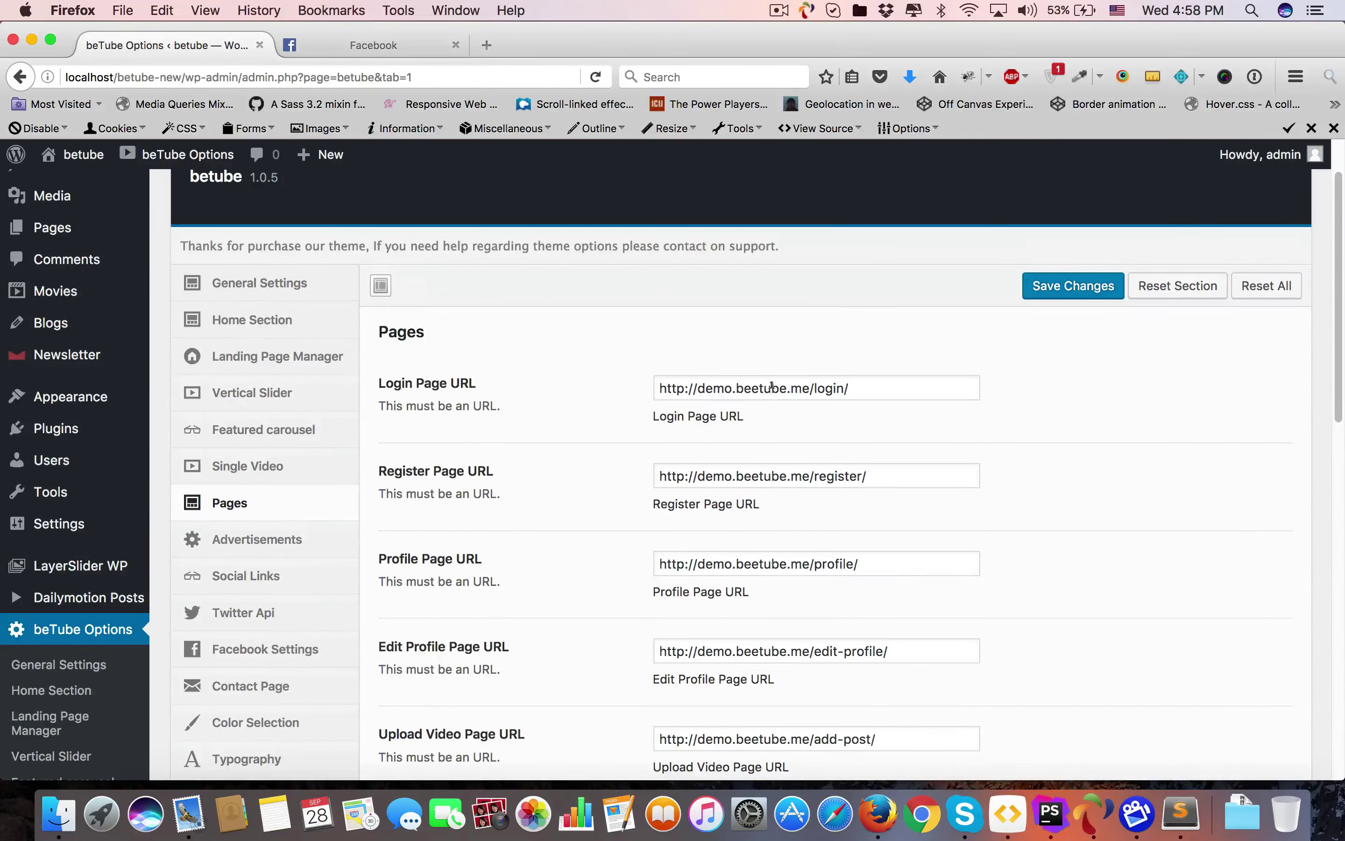
{"action": "left_click_drag", "start_coordinate": [805, 389], "coordinate": [702, 386]}
{"action": "type", "text": "yourdaoma"}
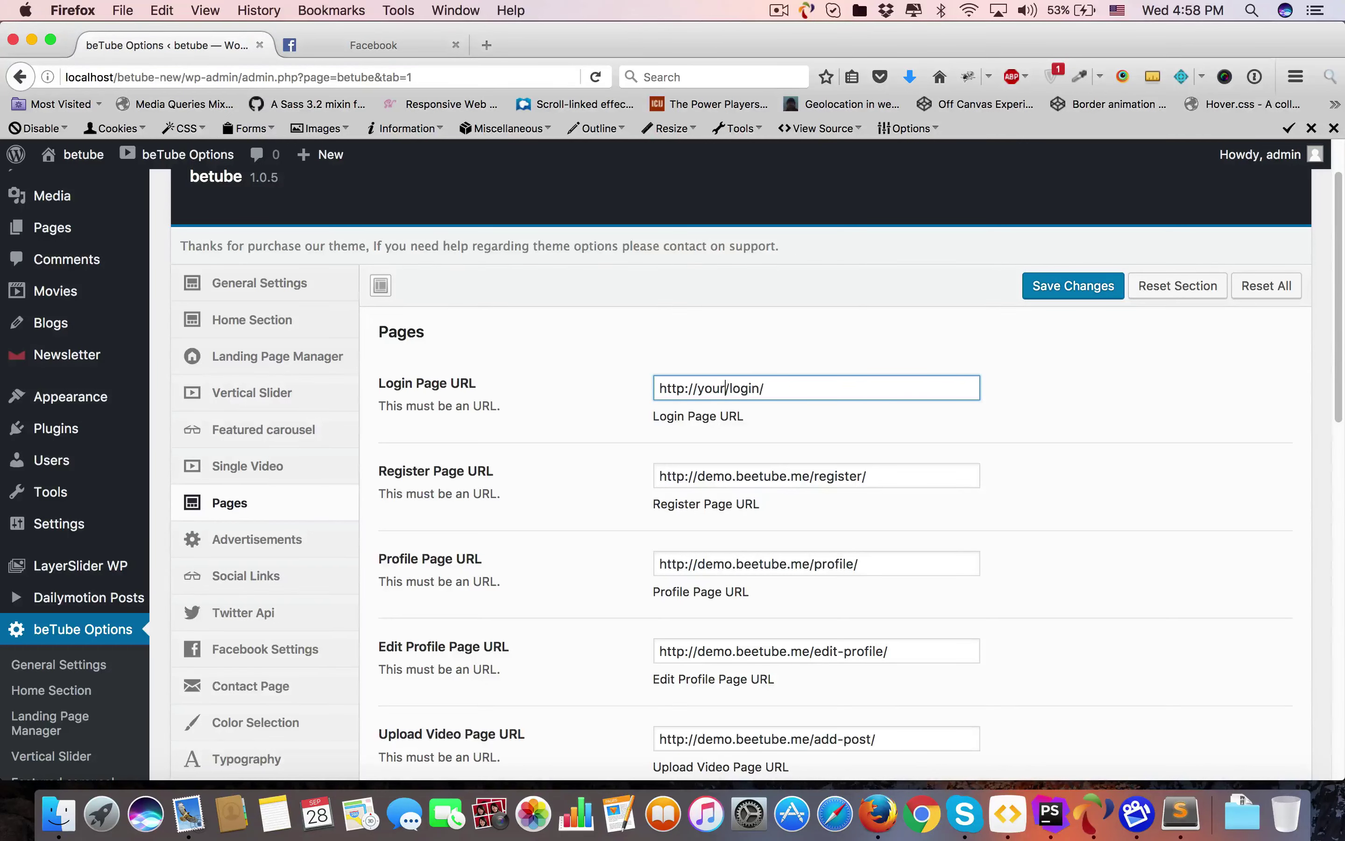
{"action": "type", "text": "inname/"}
{"action": "scroll", "coordinate": [719, 439], "scroll_direction": "down", "scroll_amount": 15}
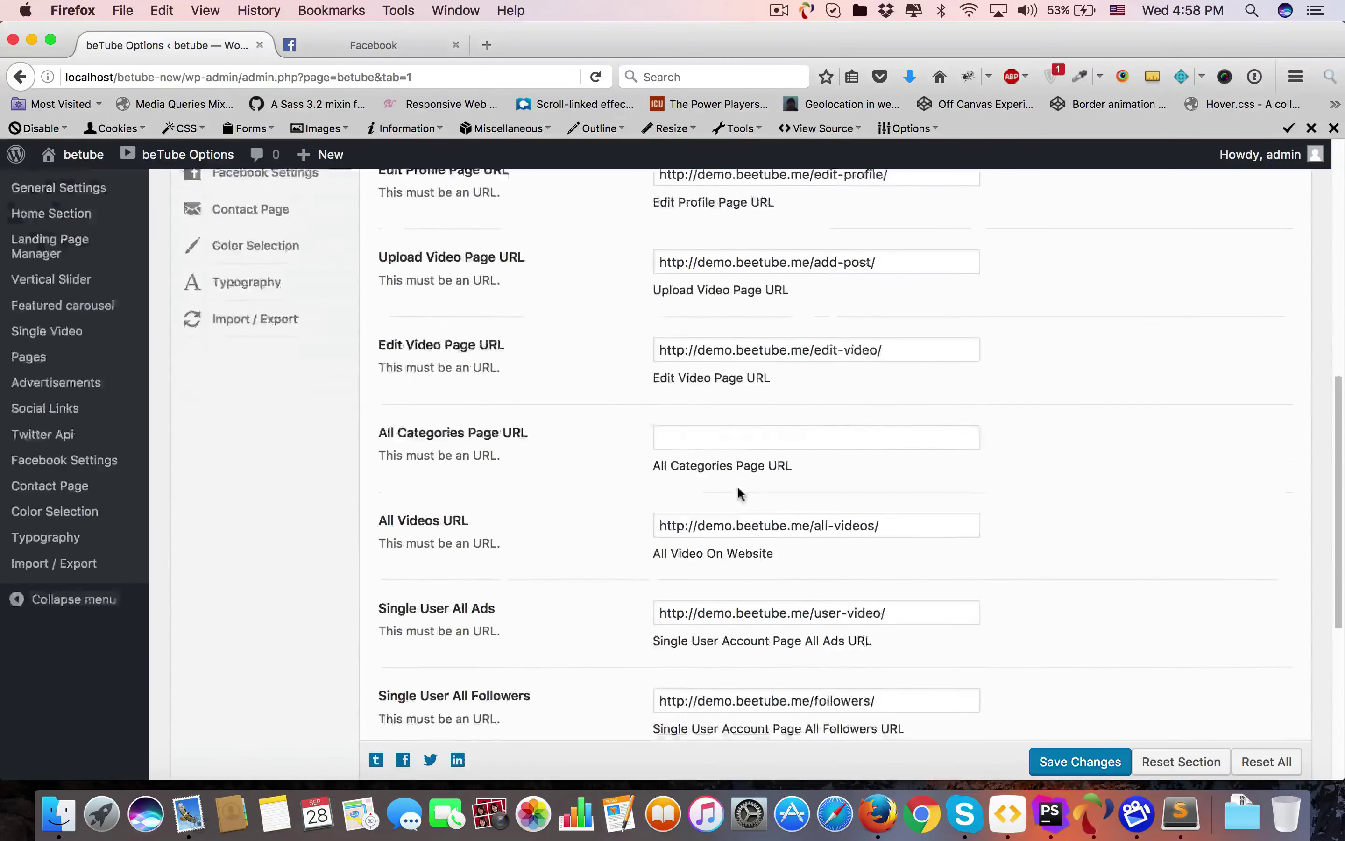
{"action": "left_click", "coordinate": [1067, 688]}
{"action": "scroll", "coordinate": [556, 504], "scroll_direction": "up", "scroll_amount": 15}
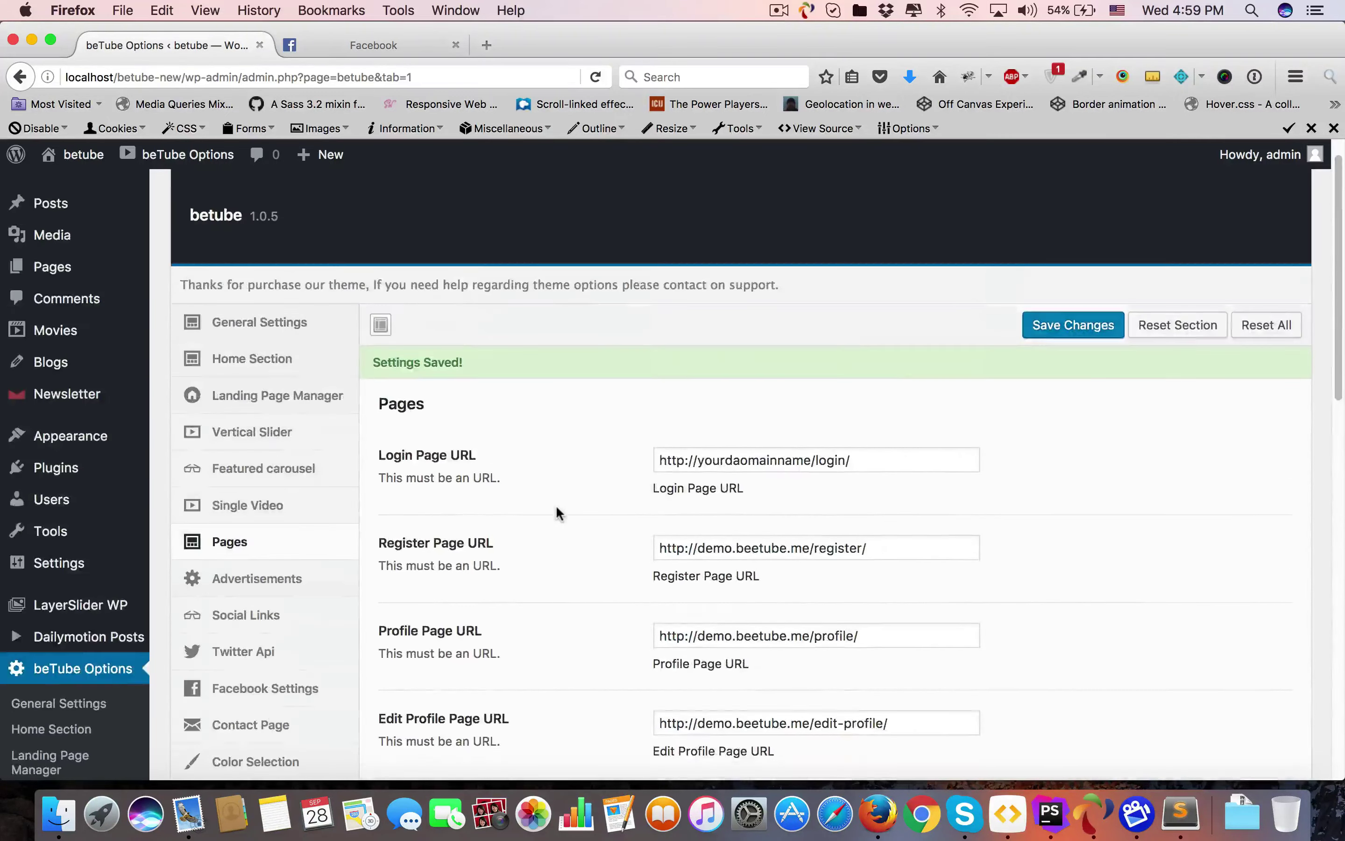
{"action": "scroll", "coordinate": [556, 505], "scroll_direction": "down", "scroll_amount": 6}
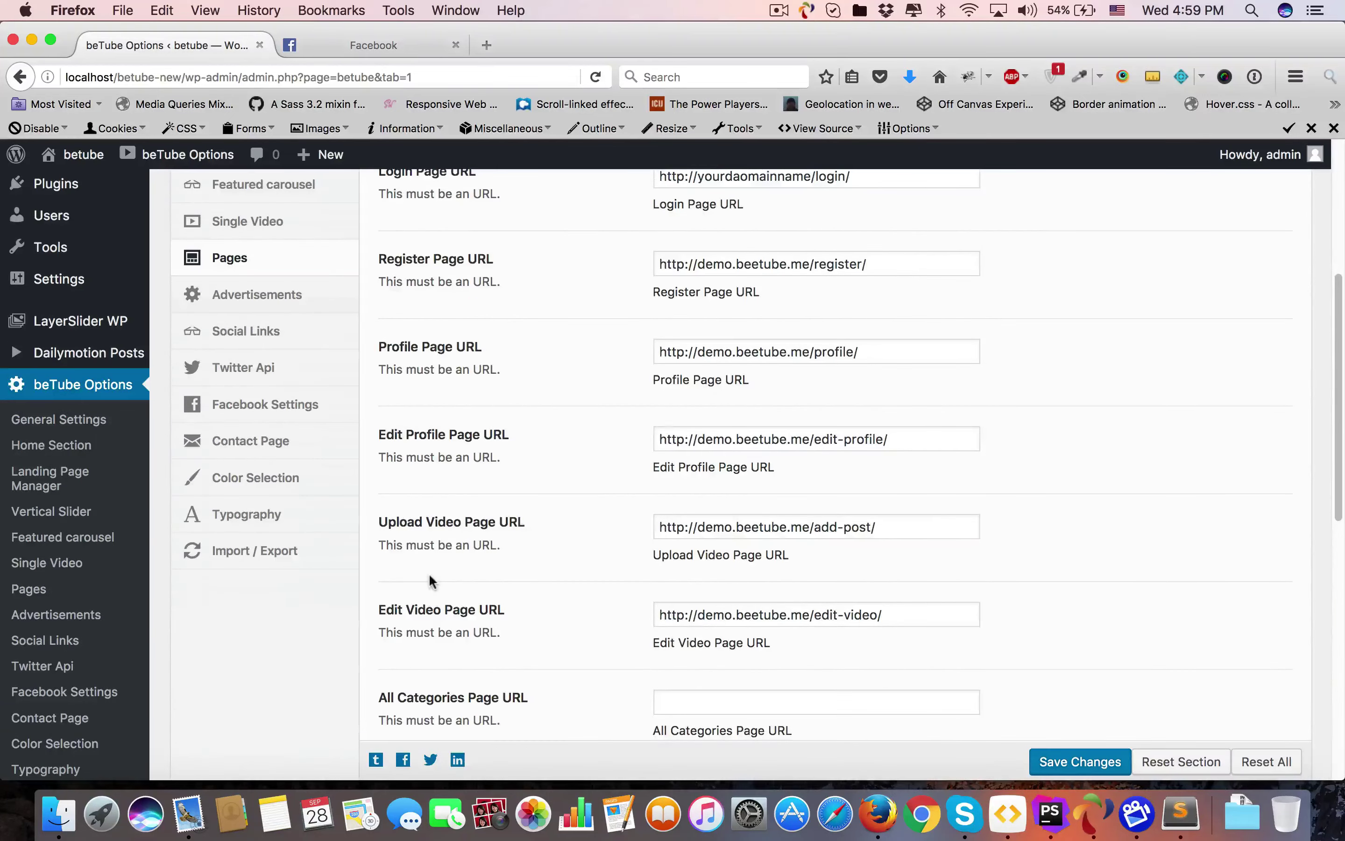
{"action": "scroll", "coordinate": [200, 647], "scroll_direction": "down", "scroll_amount": 10}
{"action": "scroll", "coordinate": [153, 639], "scroll_direction": "up", "scroll_amount": 9}
{"action": "scroll", "coordinate": [122, 650], "scroll_direction": "up", "scroll_amount": 1}
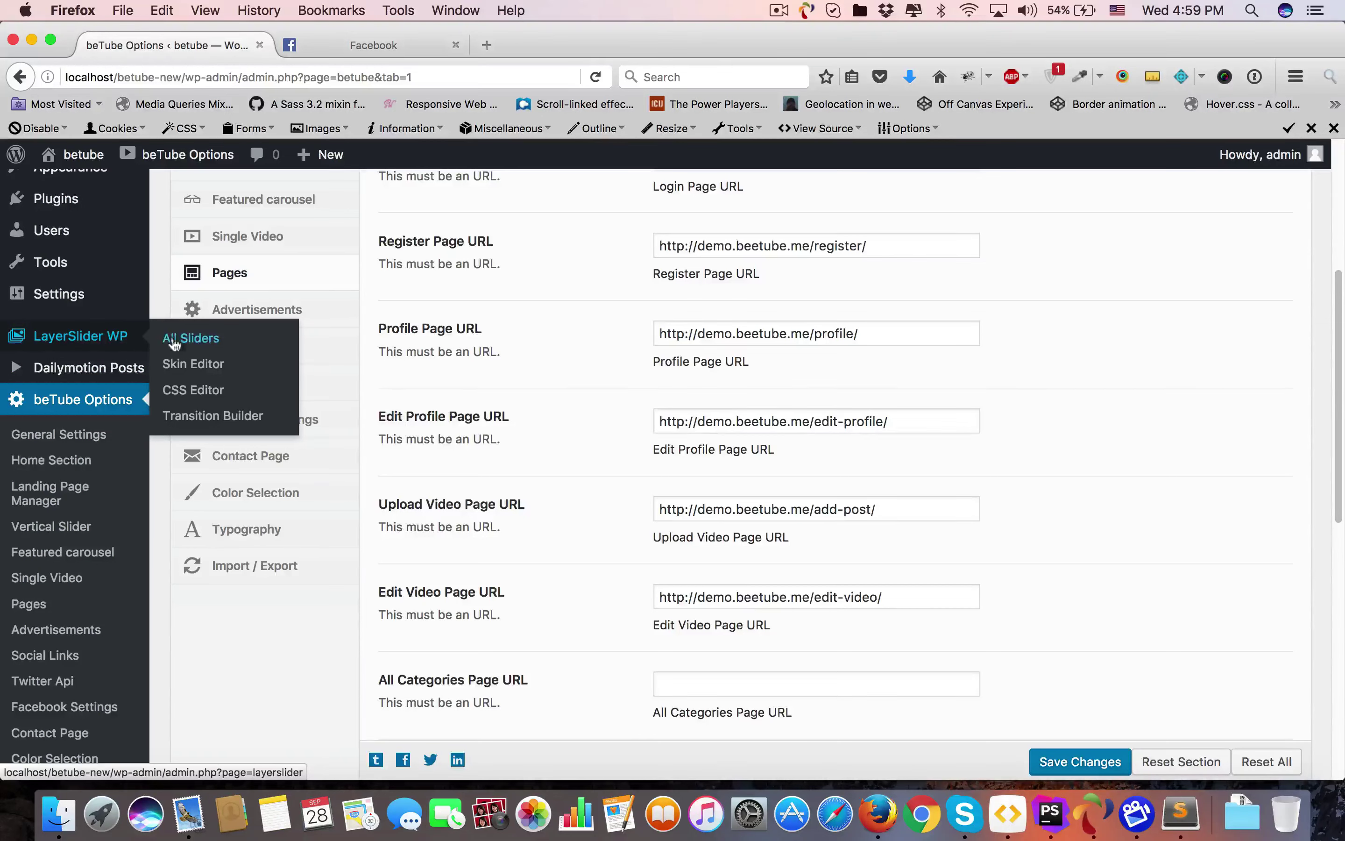
Start a LayerSlider slider import and browse to the theme's Dummy Data > English folder.
{"action": "left_click", "coordinate": [145, 325]}
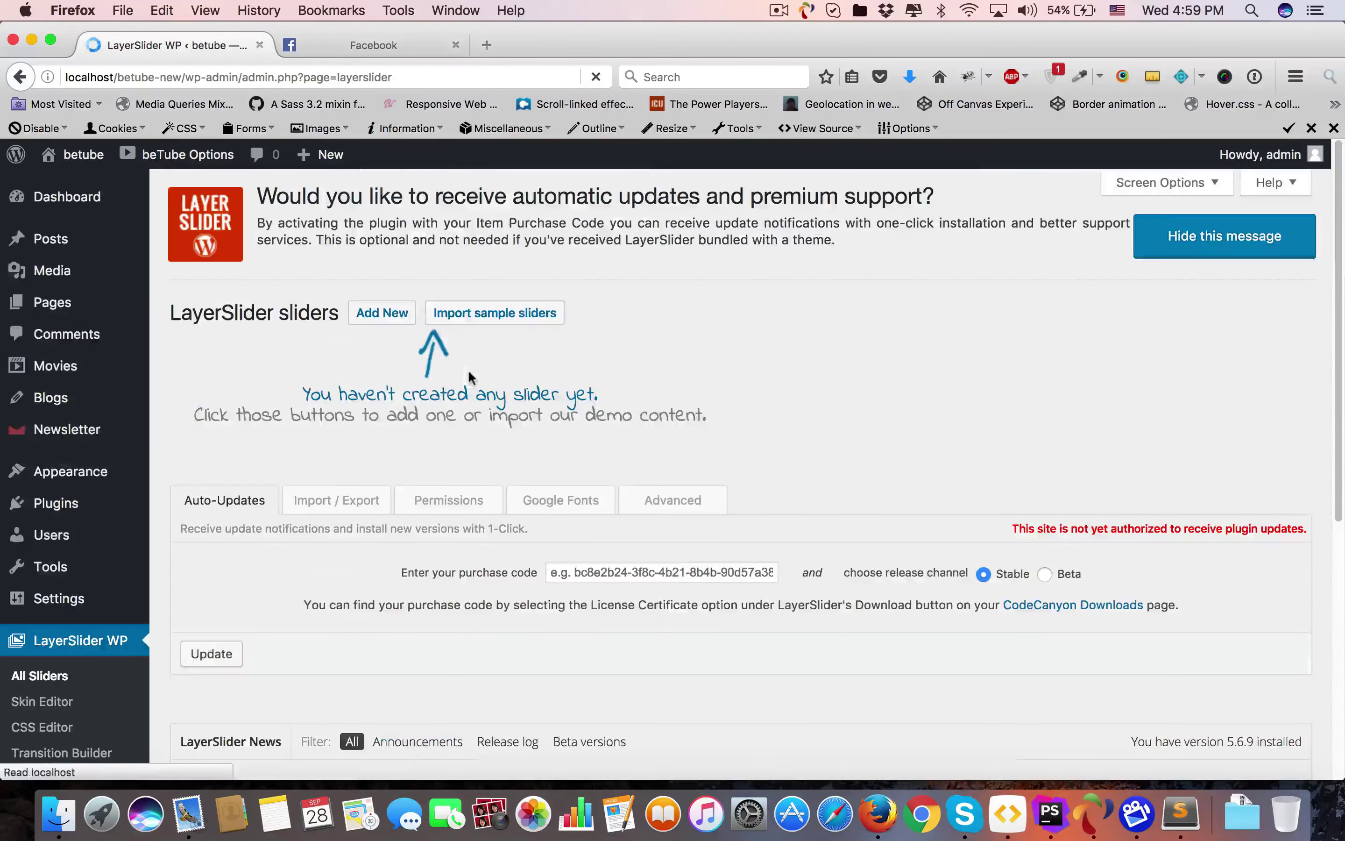
{"action": "scroll", "coordinate": [417, 413], "scroll_direction": "down", "scroll_amount": 5}
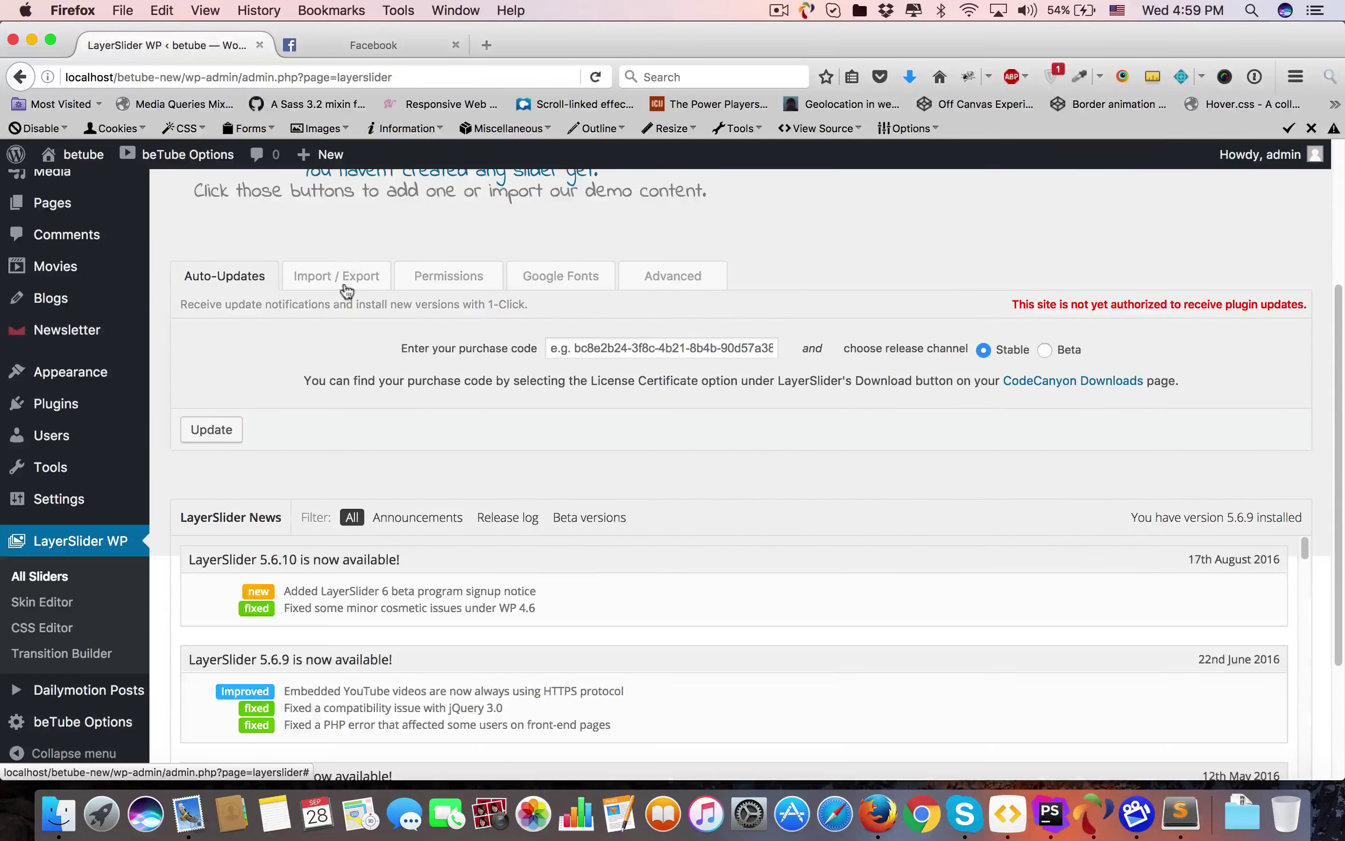
{"action": "left_click", "coordinate": [345, 285]}
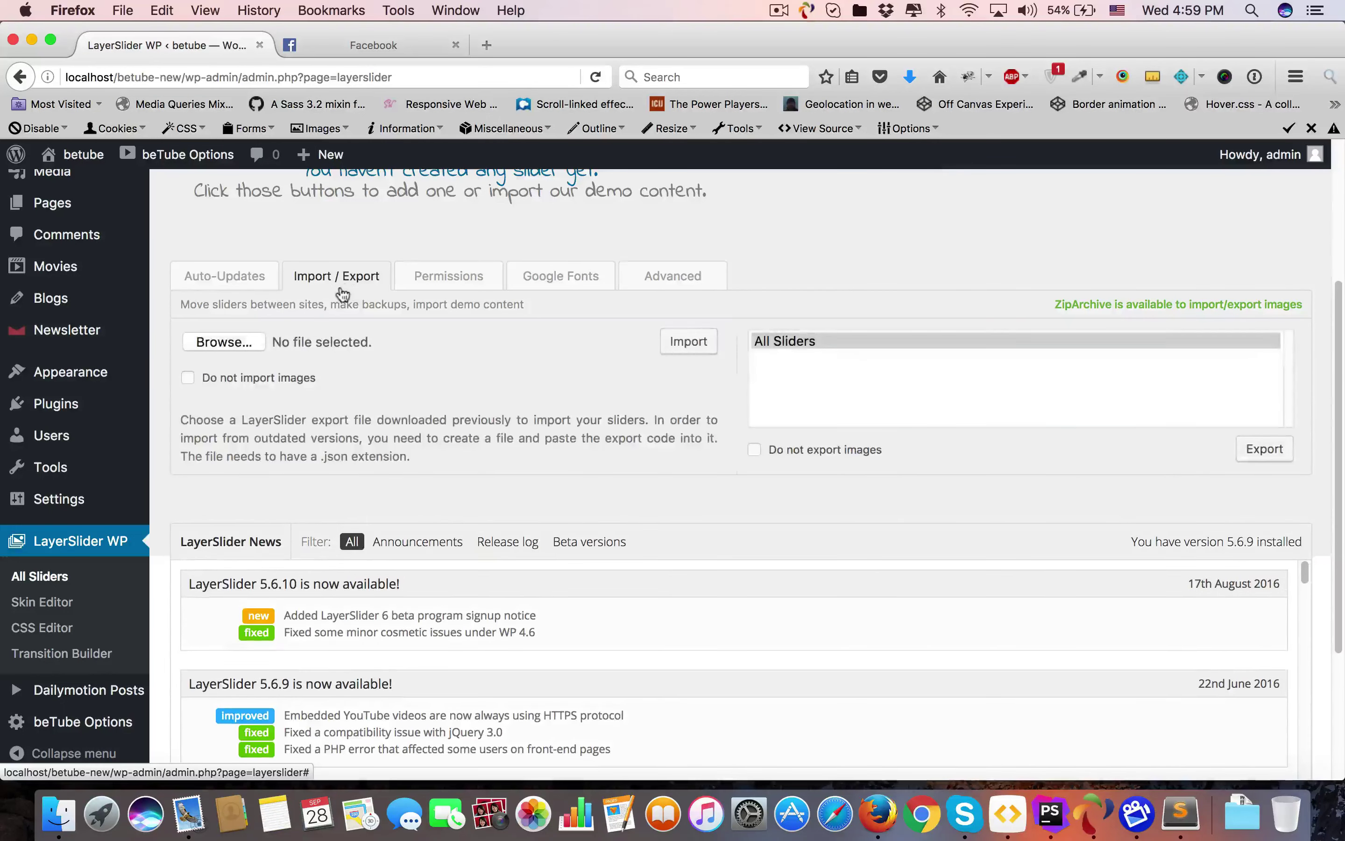
{"action": "left_click", "coordinate": [225, 340]}
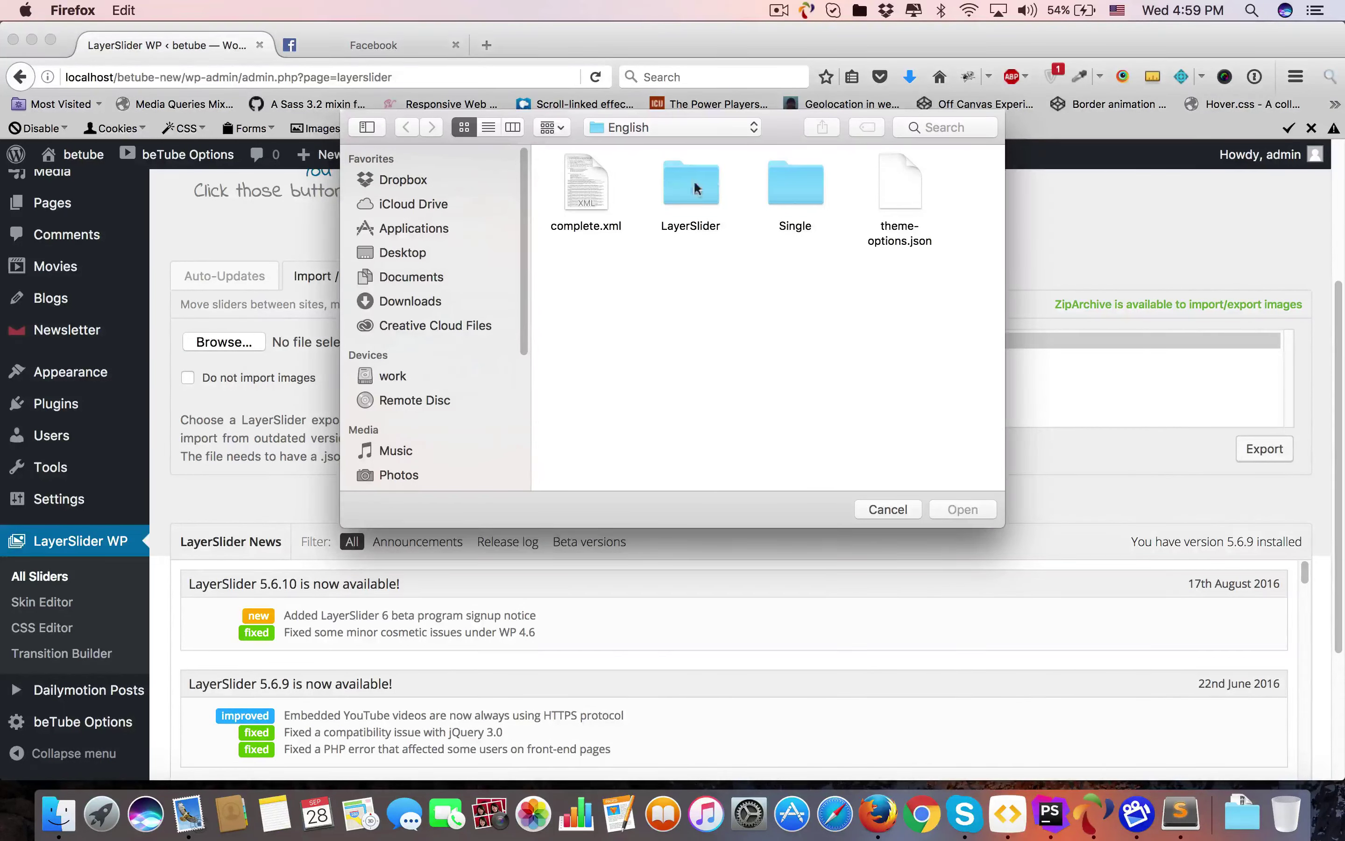
{"action": "left_click", "coordinate": [445, 251]}
{"action": "left_click", "coordinate": [812, 170]}
{"action": "double_click", "coordinate": [814, 173]}
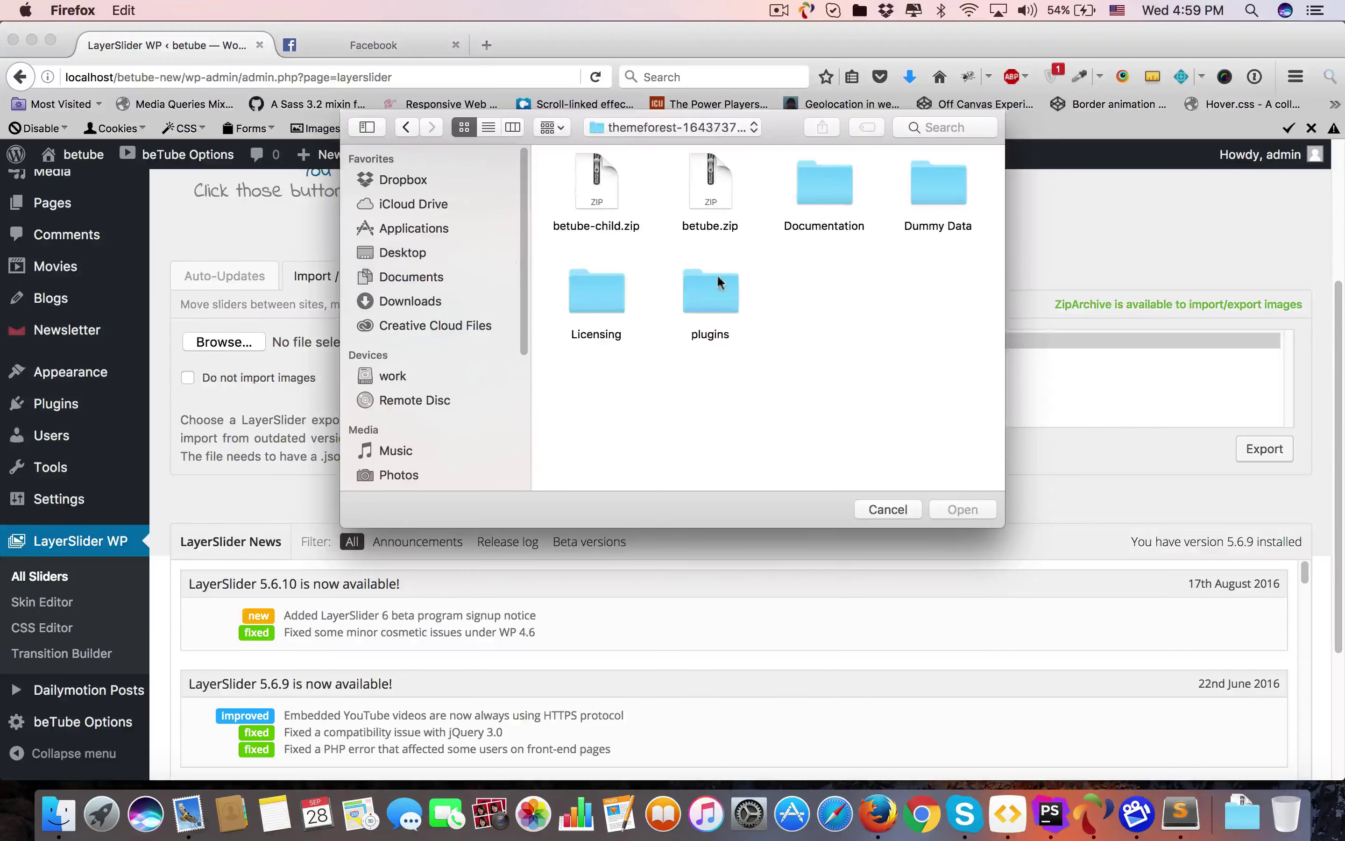
{"action": "double_click", "coordinate": [947, 202]}
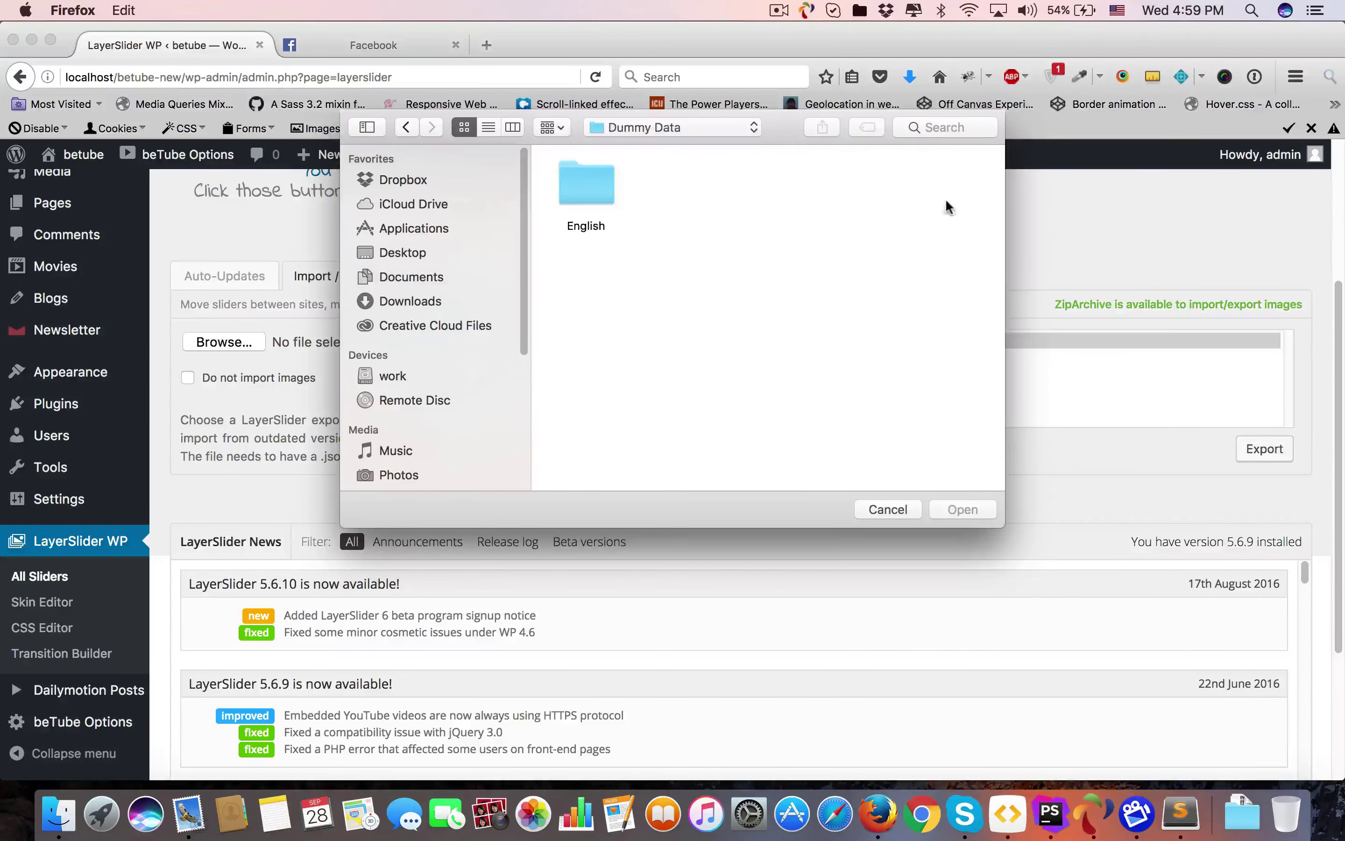
{"action": "double_click", "coordinate": [589, 179]}
Import the HomePage slider from LayerSlider > HomePage > settings.json.
{"action": "double_click", "coordinate": [695, 186]}
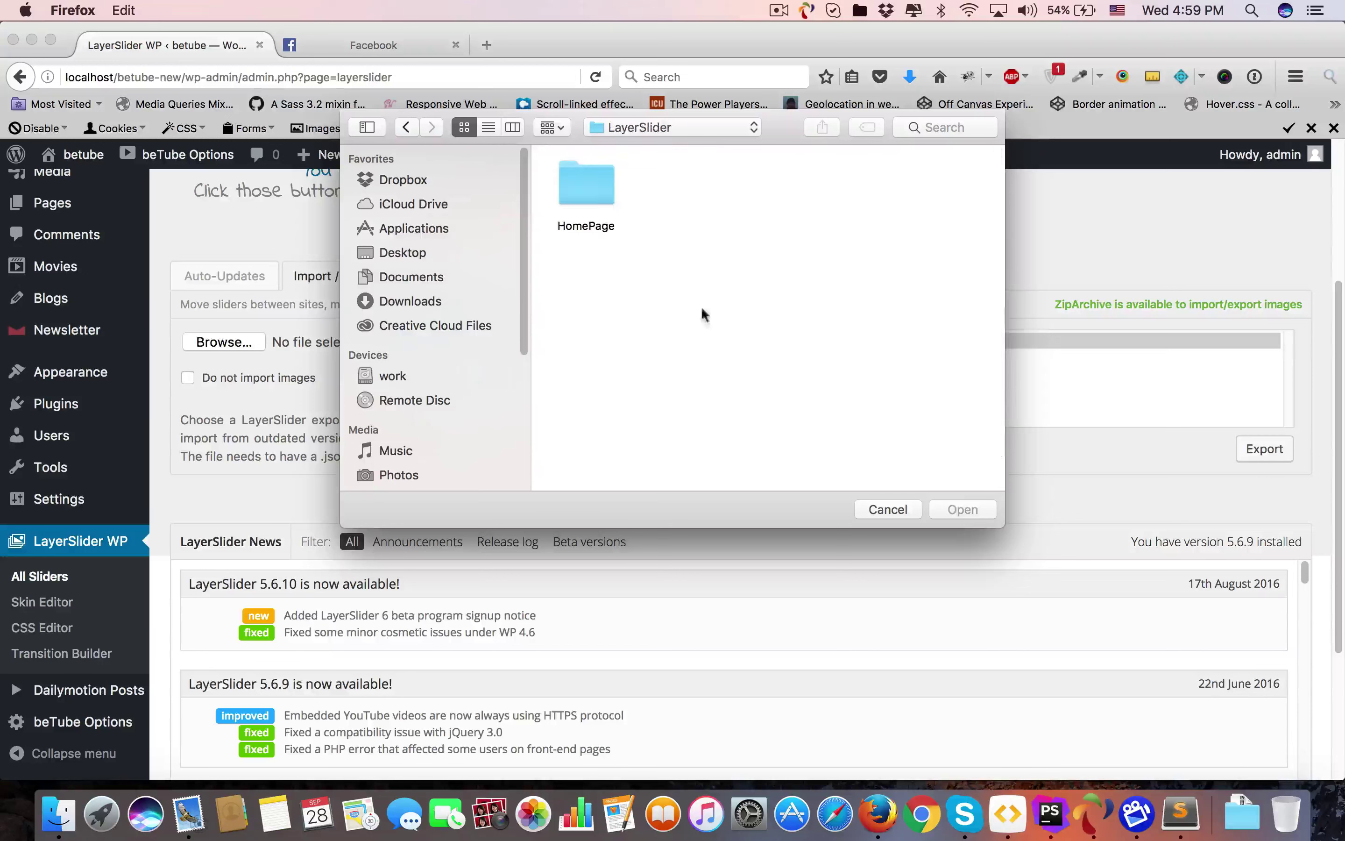
{"action": "double_click", "coordinate": [583, 181]}
{"action": "left_click", "coordinate": [596, 184]}
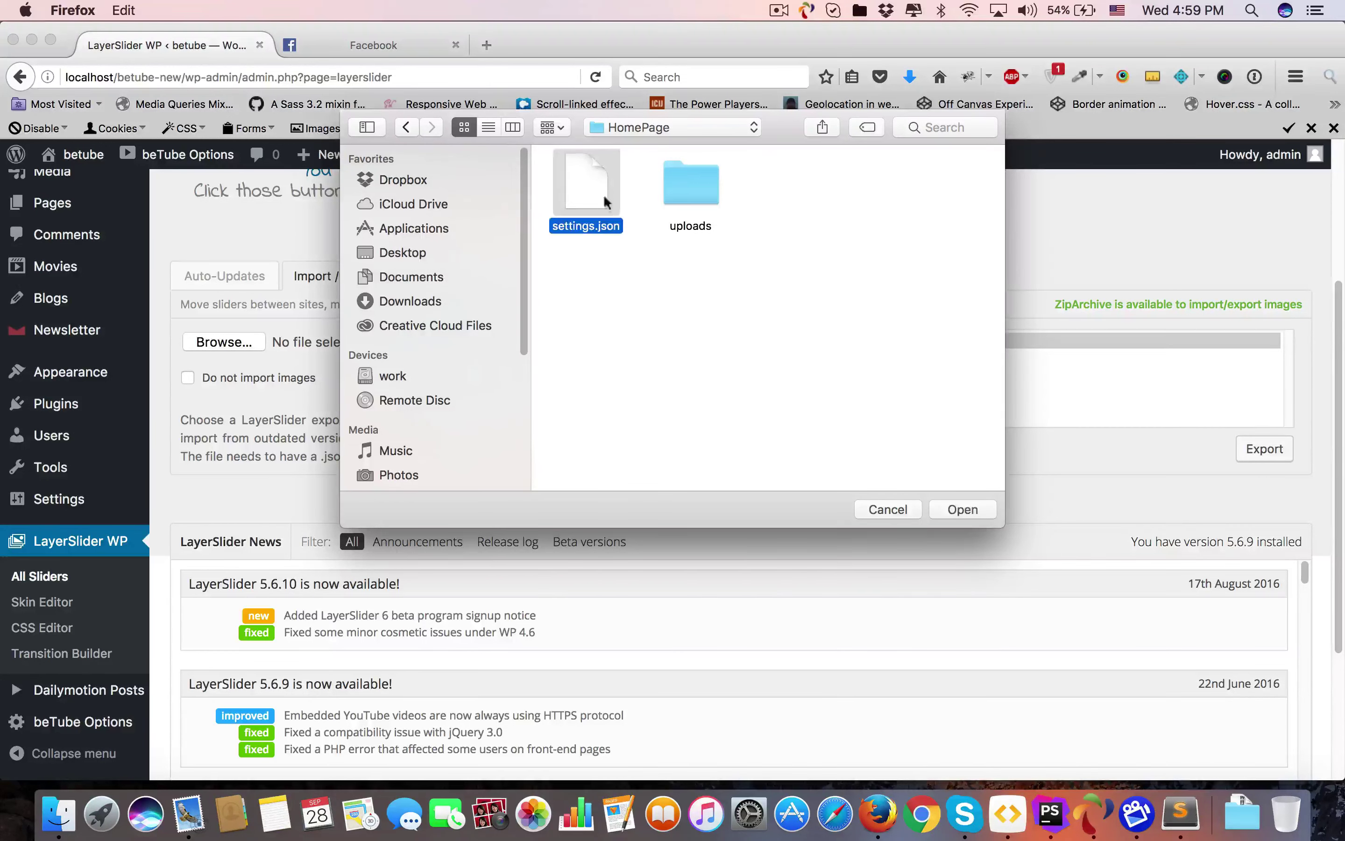
{"action": "left_click", "coordinate": [955, 512]}
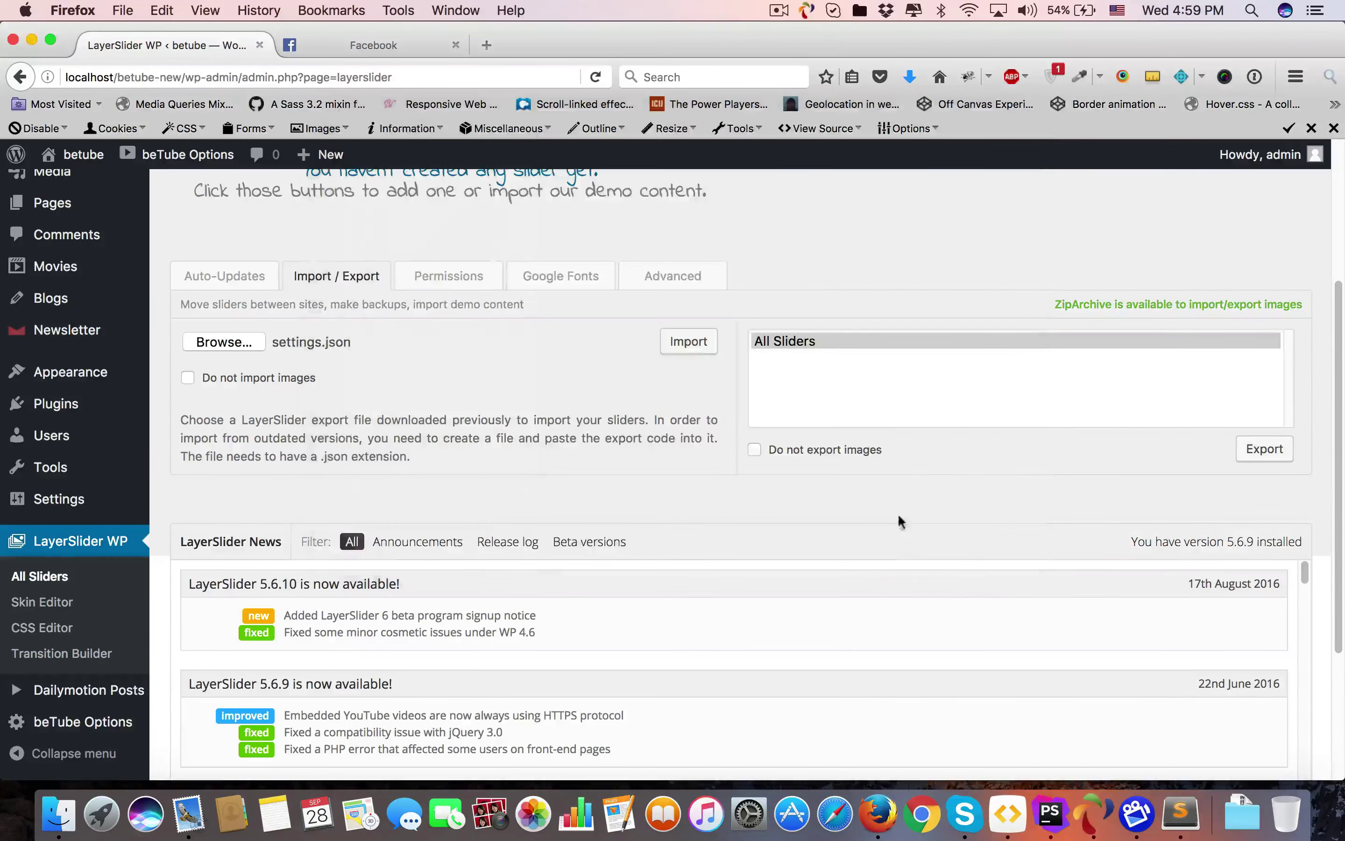
{"action": "left_click", "coordinate": [685, 340]}
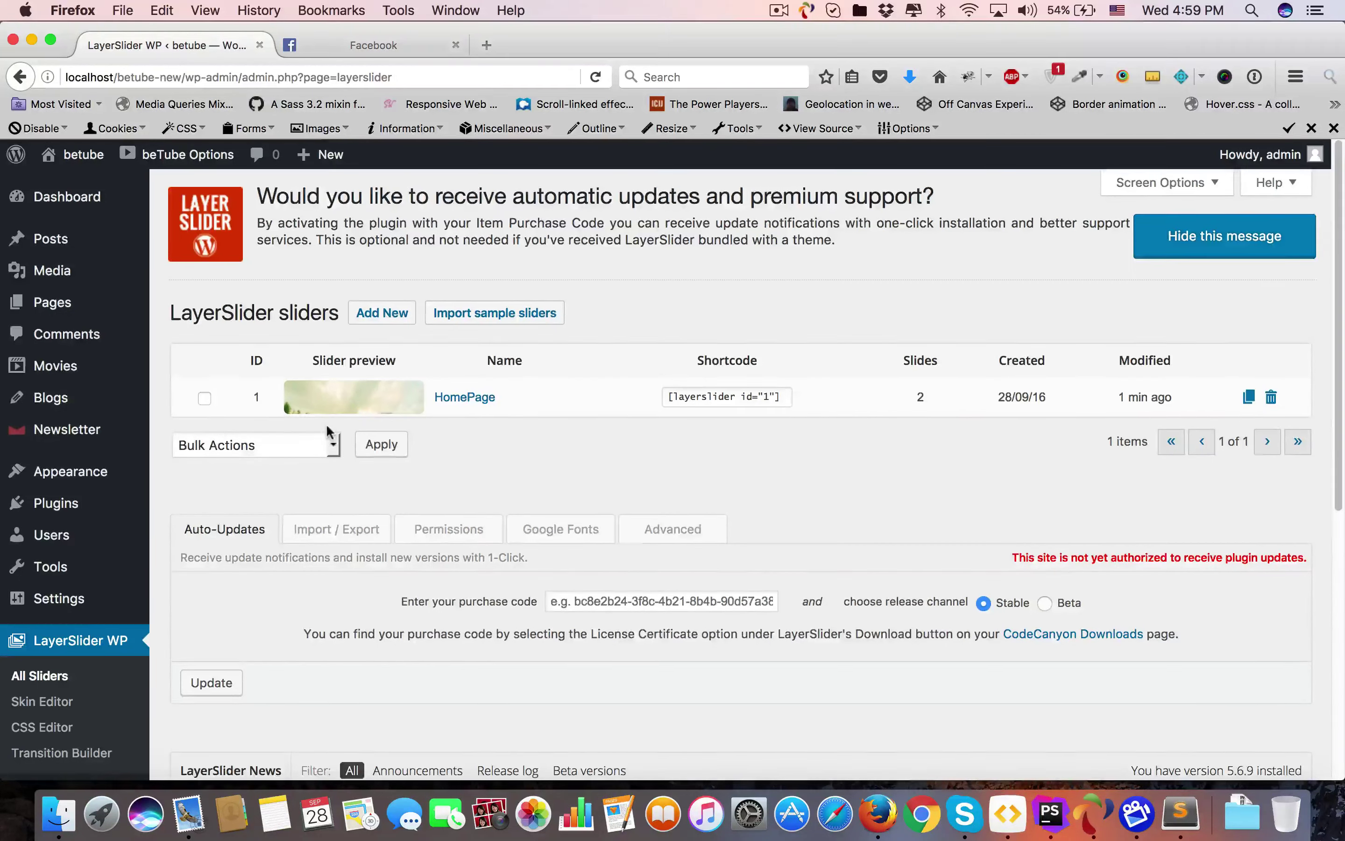
{"action": "scroll", "coordinate": [311, 426], "scroll_direction": "down", "scroll_amount": 5}
{"action": "scroll", "coordinate": [172, 444], "scroll_direction": "down", "scroll_amount": 3}
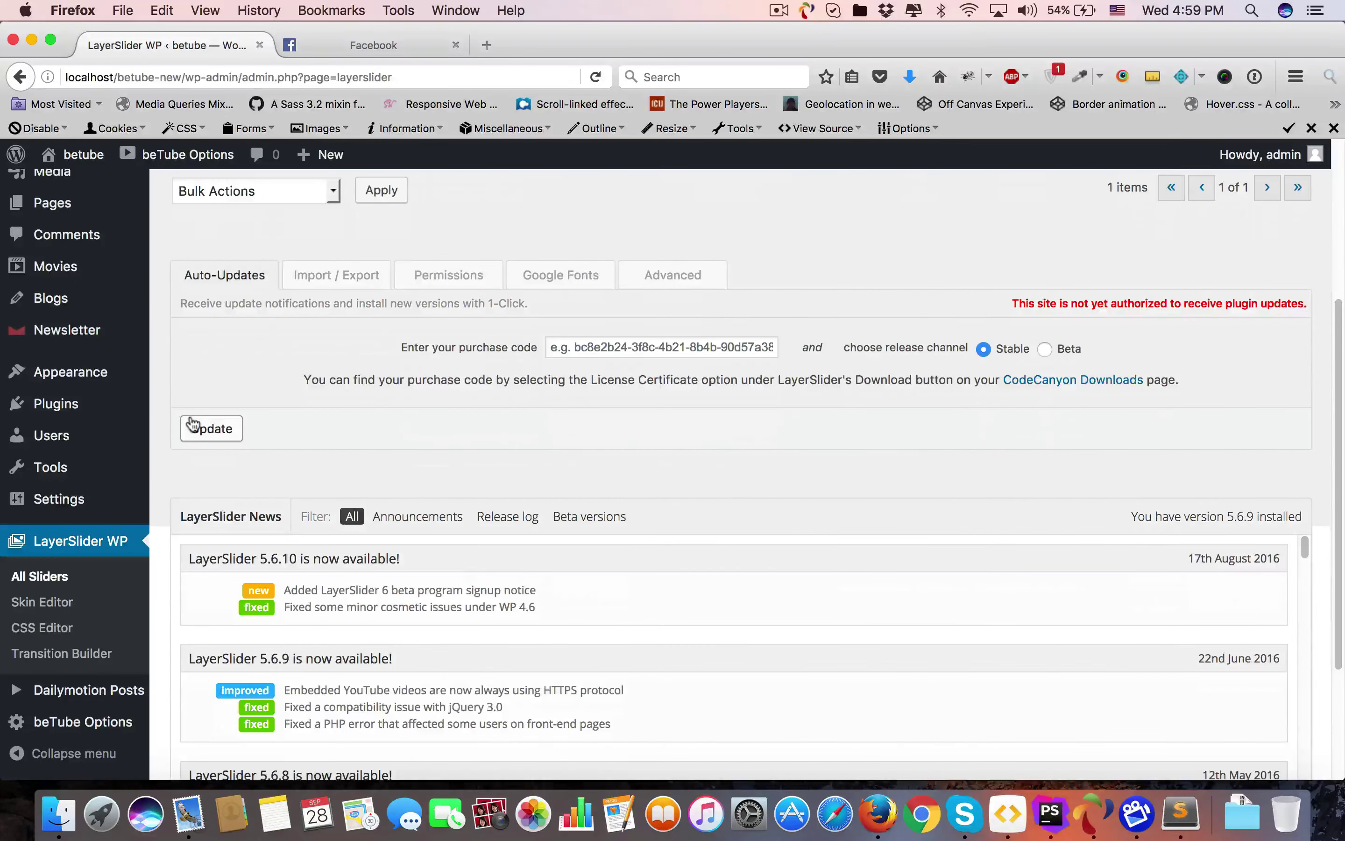
{"action": "mouse_move", "coordinate": [67, 482]}
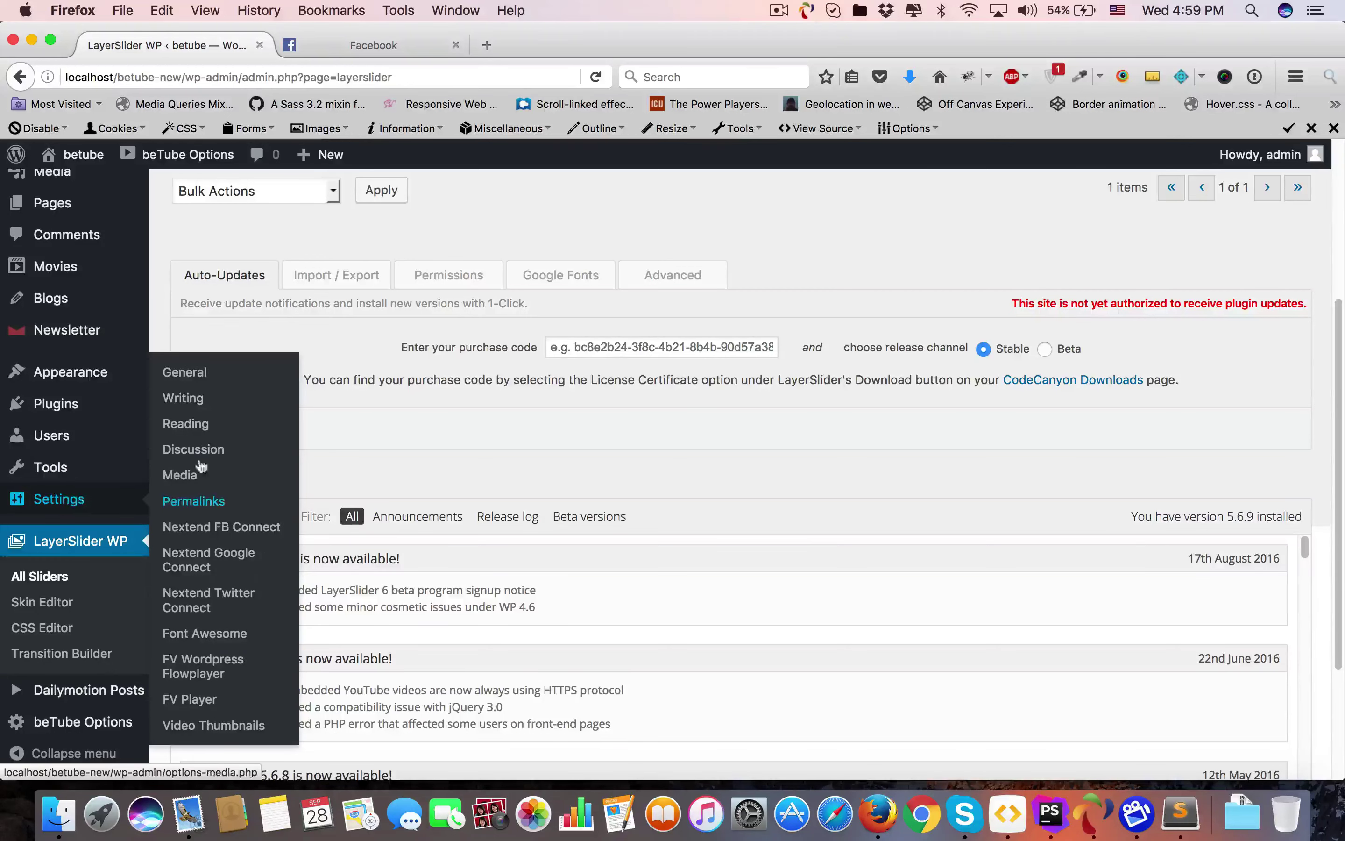
In Reading settings, set the front page to the static page Home Page V1 and save.
{"action": "left_click", "coordinate": [210, 432]}
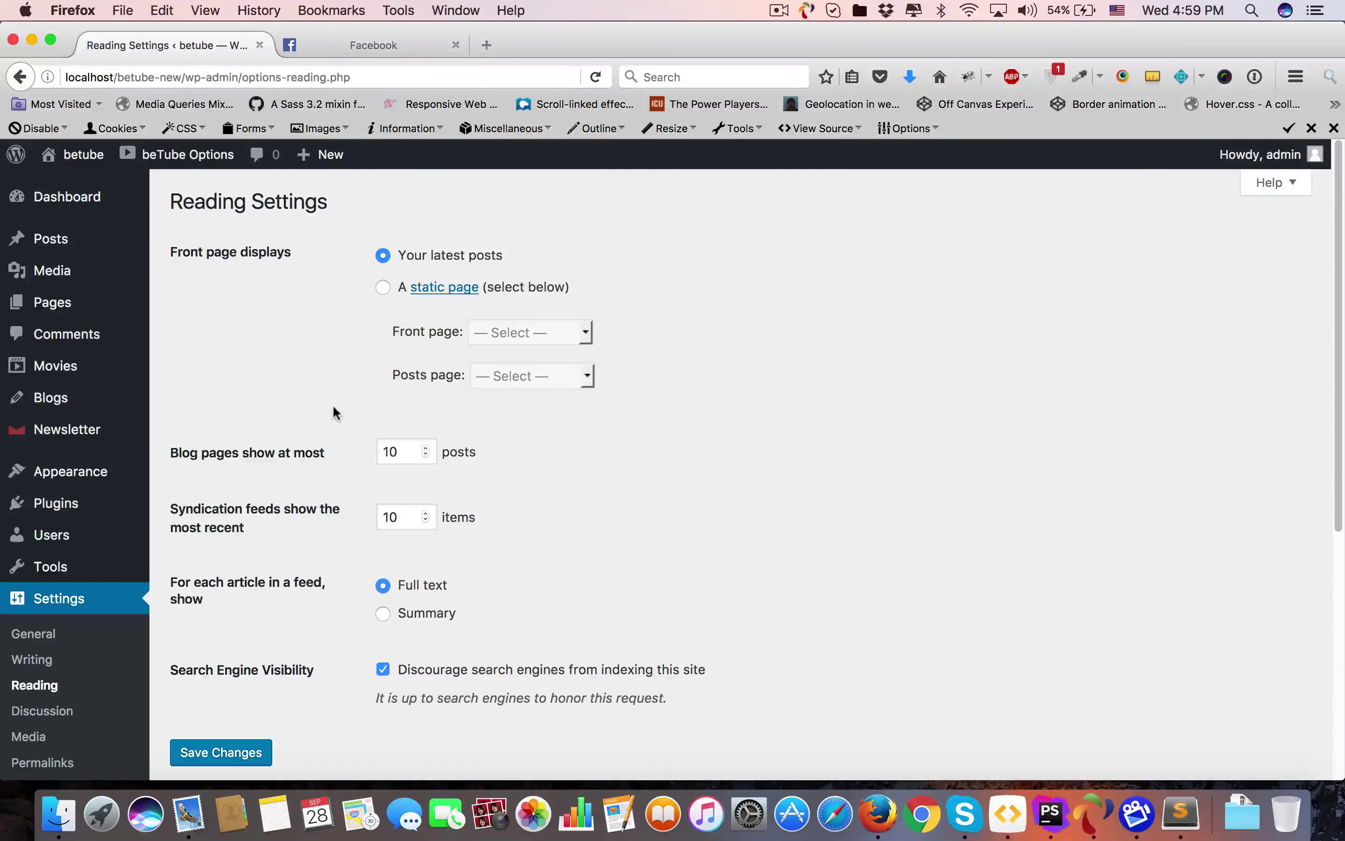
{"action": "left_click", "coordinate": [384, 289]}
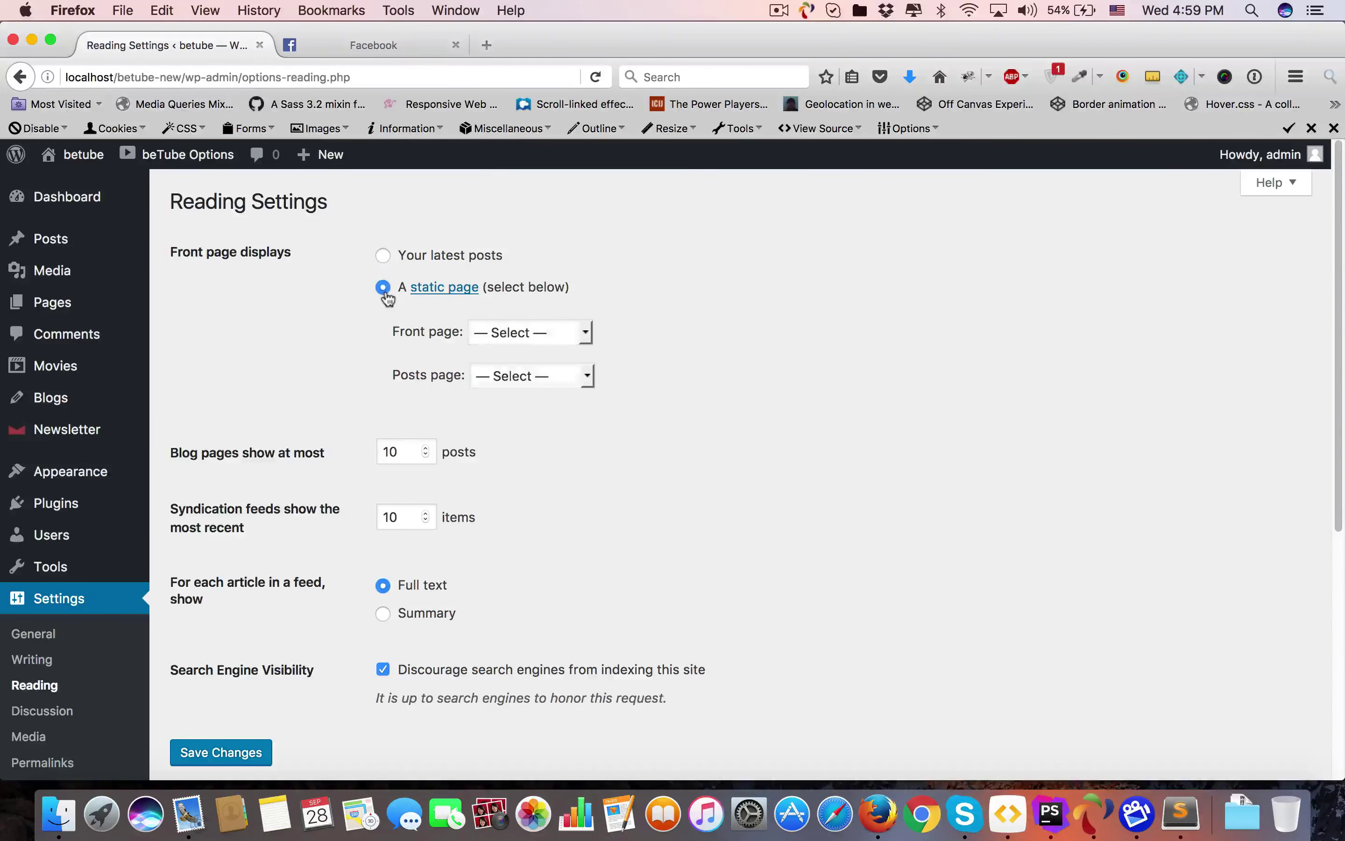
{"action": "left_click", "coordinate": [531, 331]}
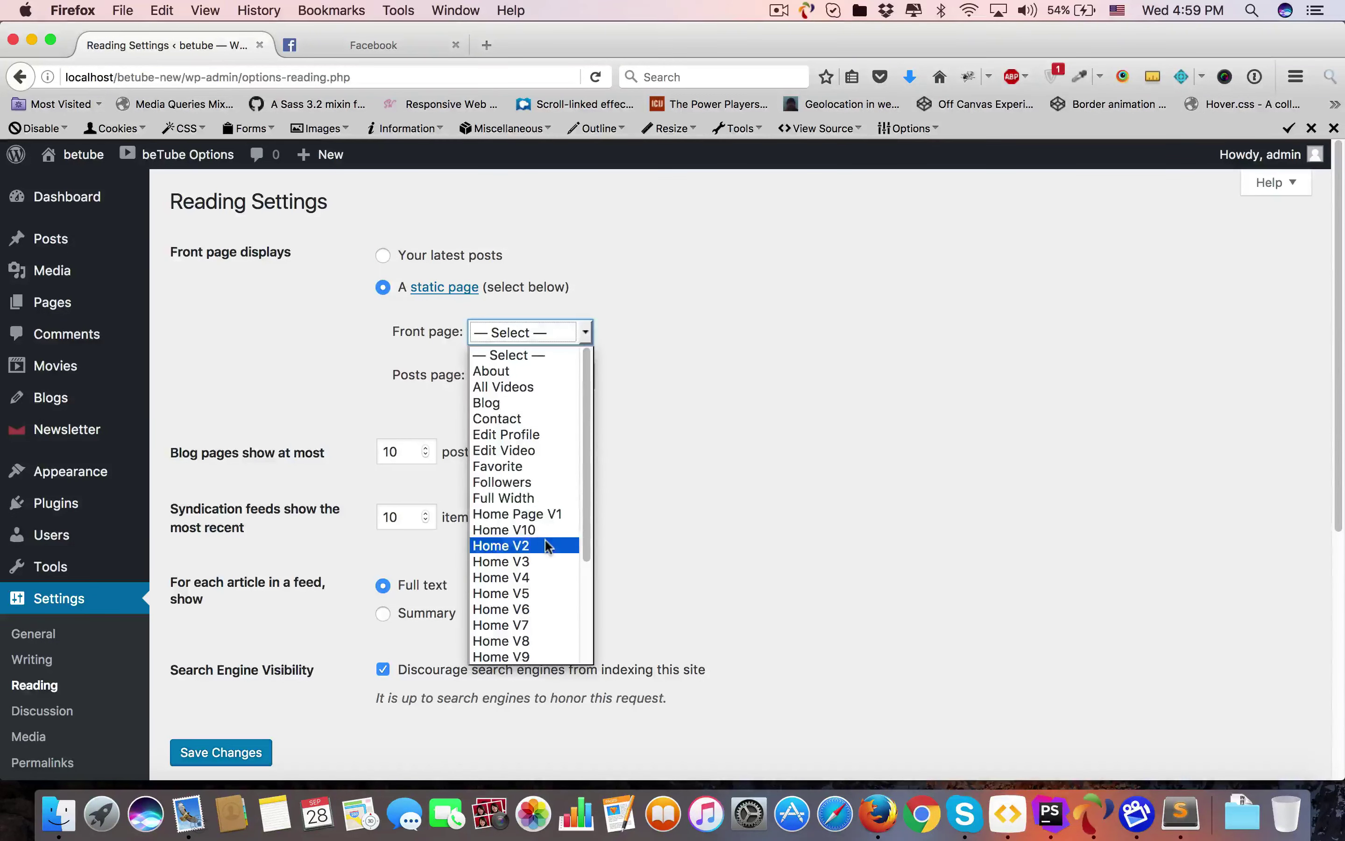
{"action": "scroll", "coordinate": [544, 538], "scroll_direction": "down", "scroll_amount": 2}
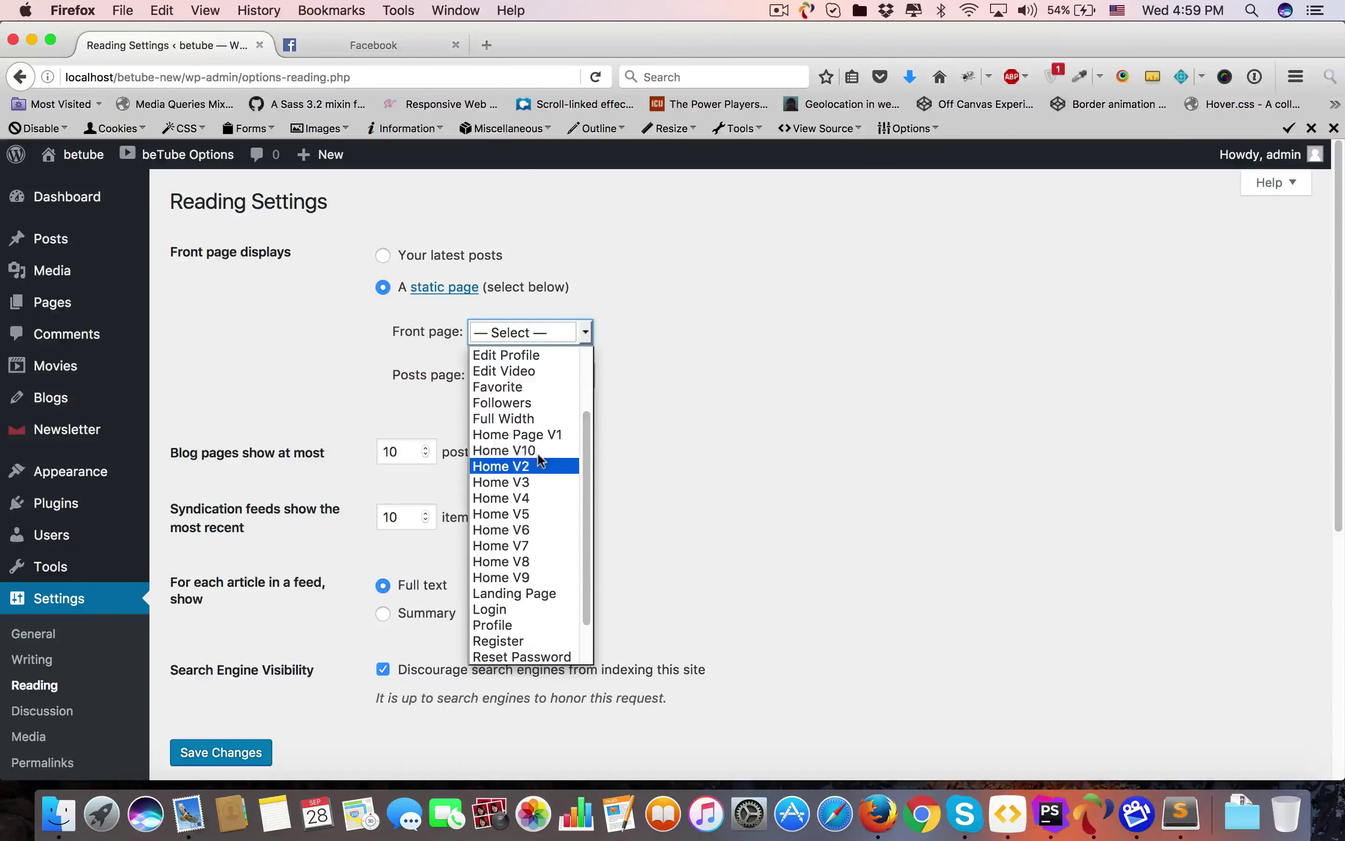
{"action": "left_click", "coordinate": [556, 433]}
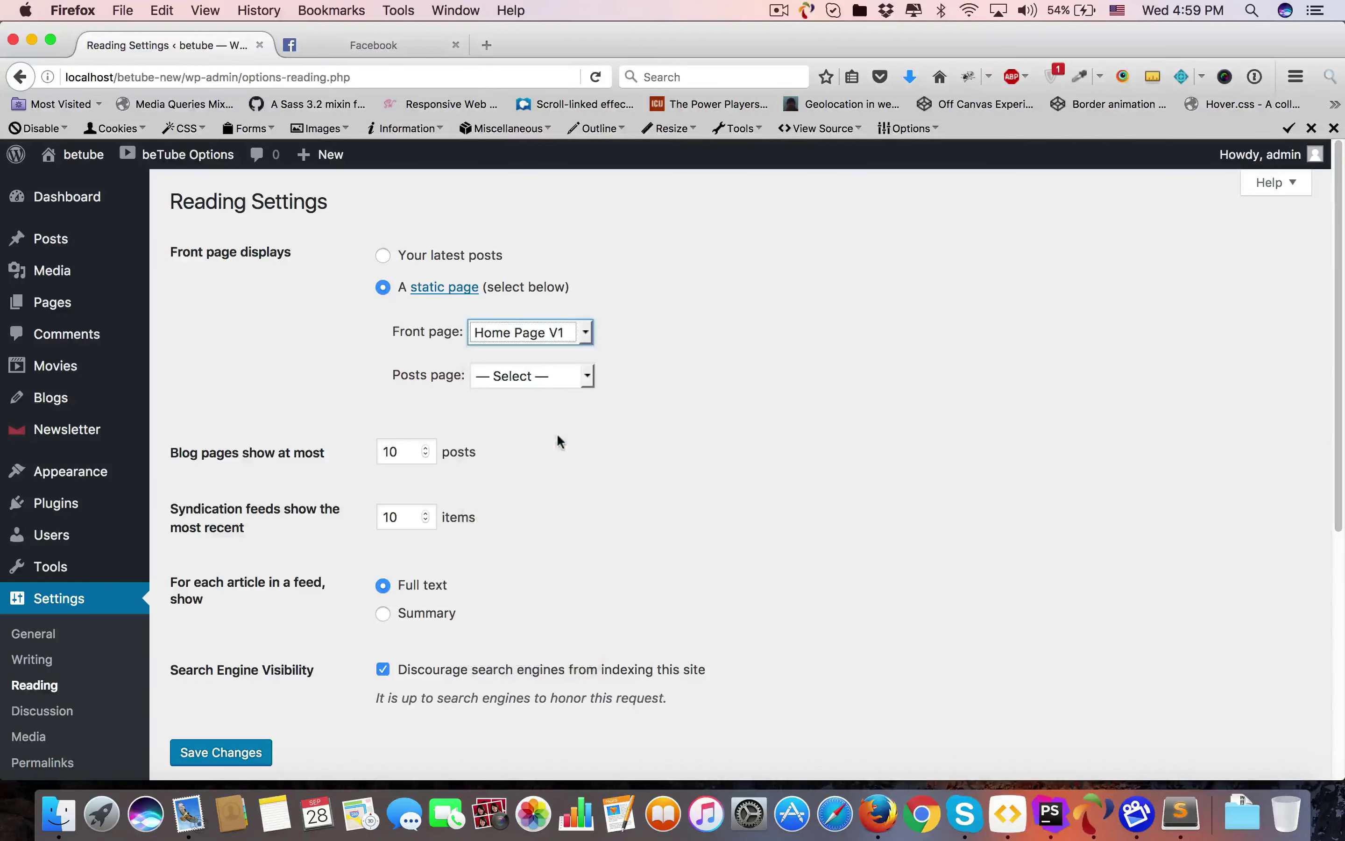
{"action": "scroll", "coordinate": [334, 511], "scroll_direction": "down", "scroll_amount": 6}
{"action": "left_click", "coordinate": [216, 424]}
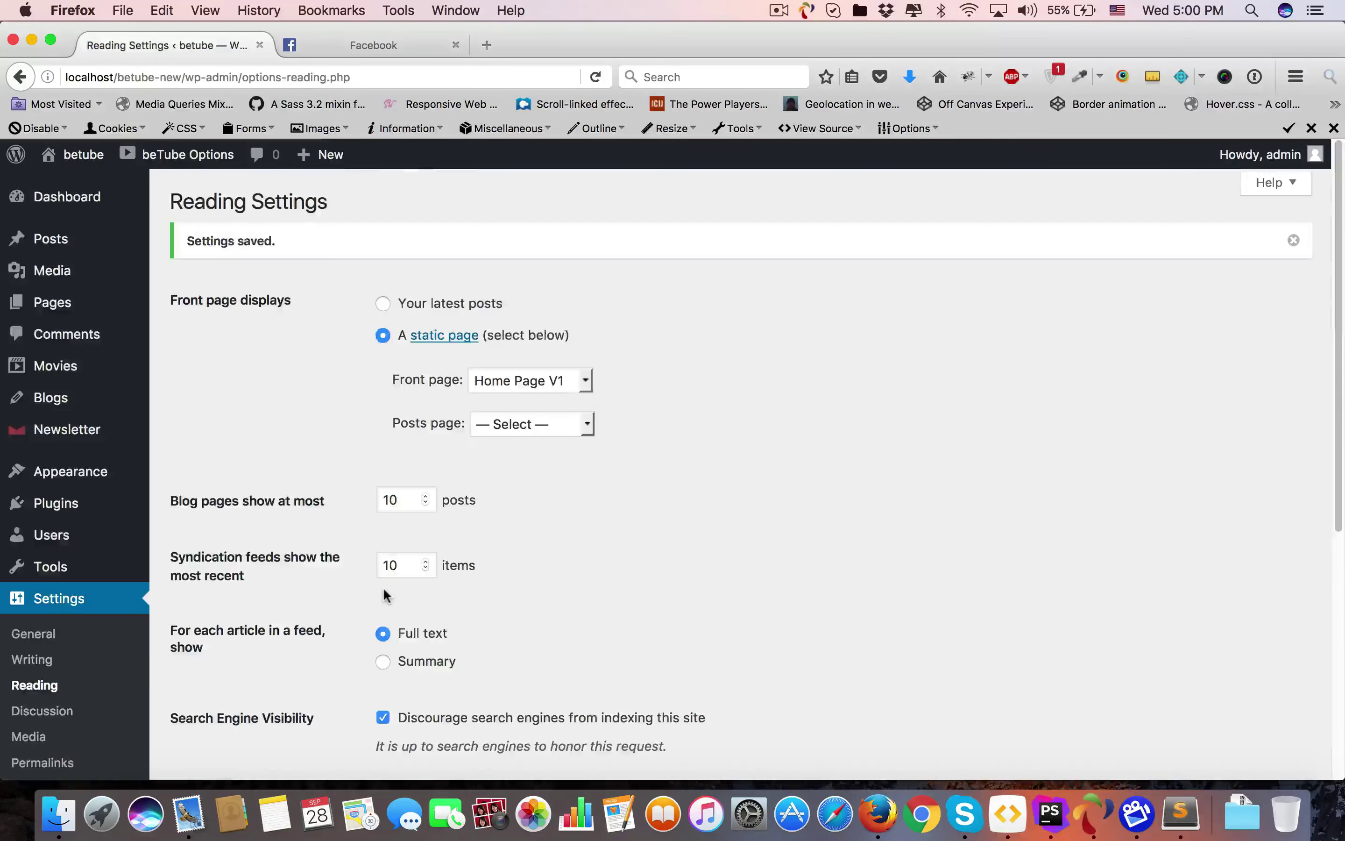
{"action": "scroll", "coordinate": [354, 584], "scroll_direction": "down", "scroll_amount": 1}
{"action": "scroll", "coordinate": [351, 581], "scroll_direction": "down", "scroll_amount": 5}
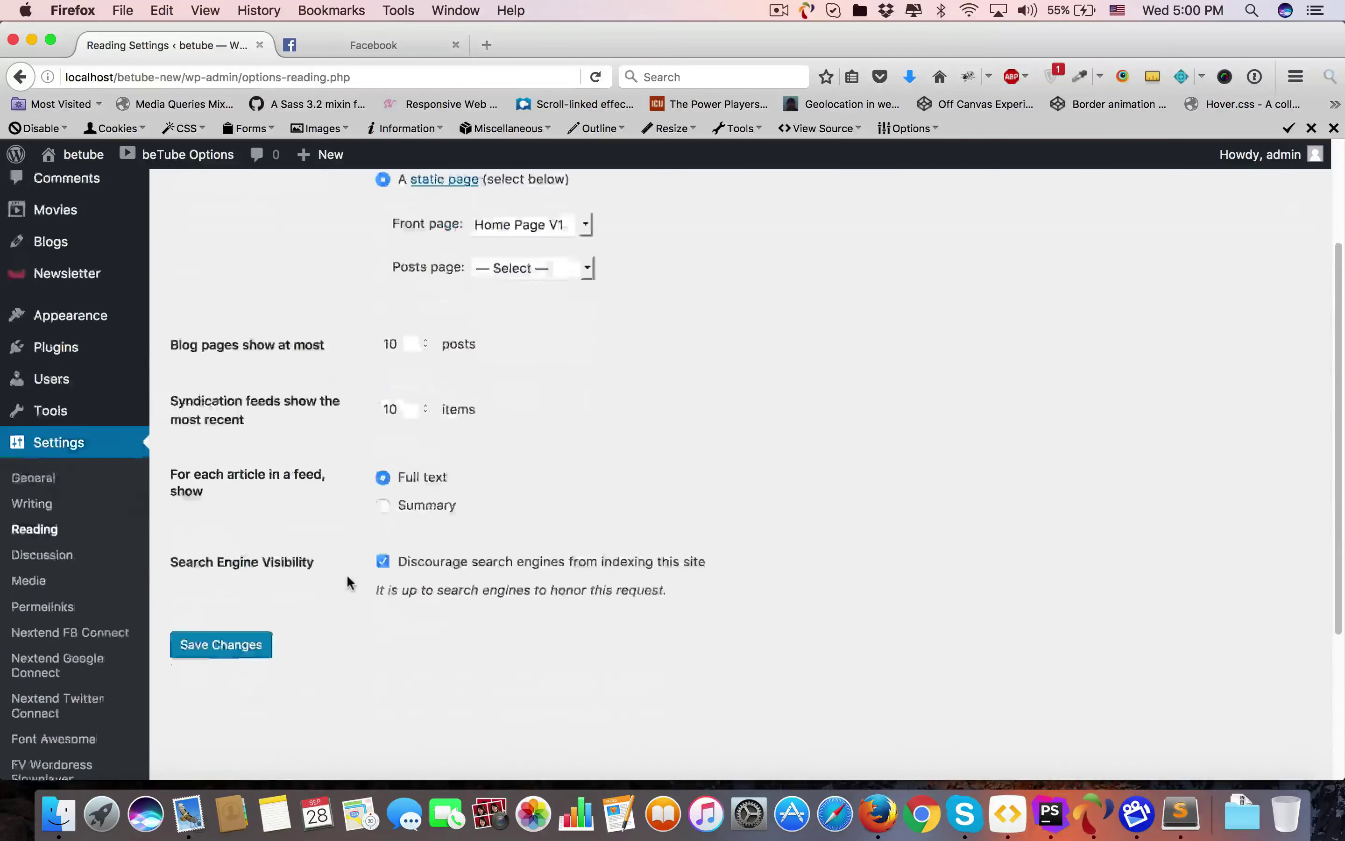
{"action": "scroll", "coordinate": [348, 575], "scroll_direction": "up", "scroll_amount": 3}
Save the Top Bar V7 V8 menu with the Top Bar Menu For Header V7 V8 location ticked.
{"action": "mouse_move", "coordinate": [105, 312]}
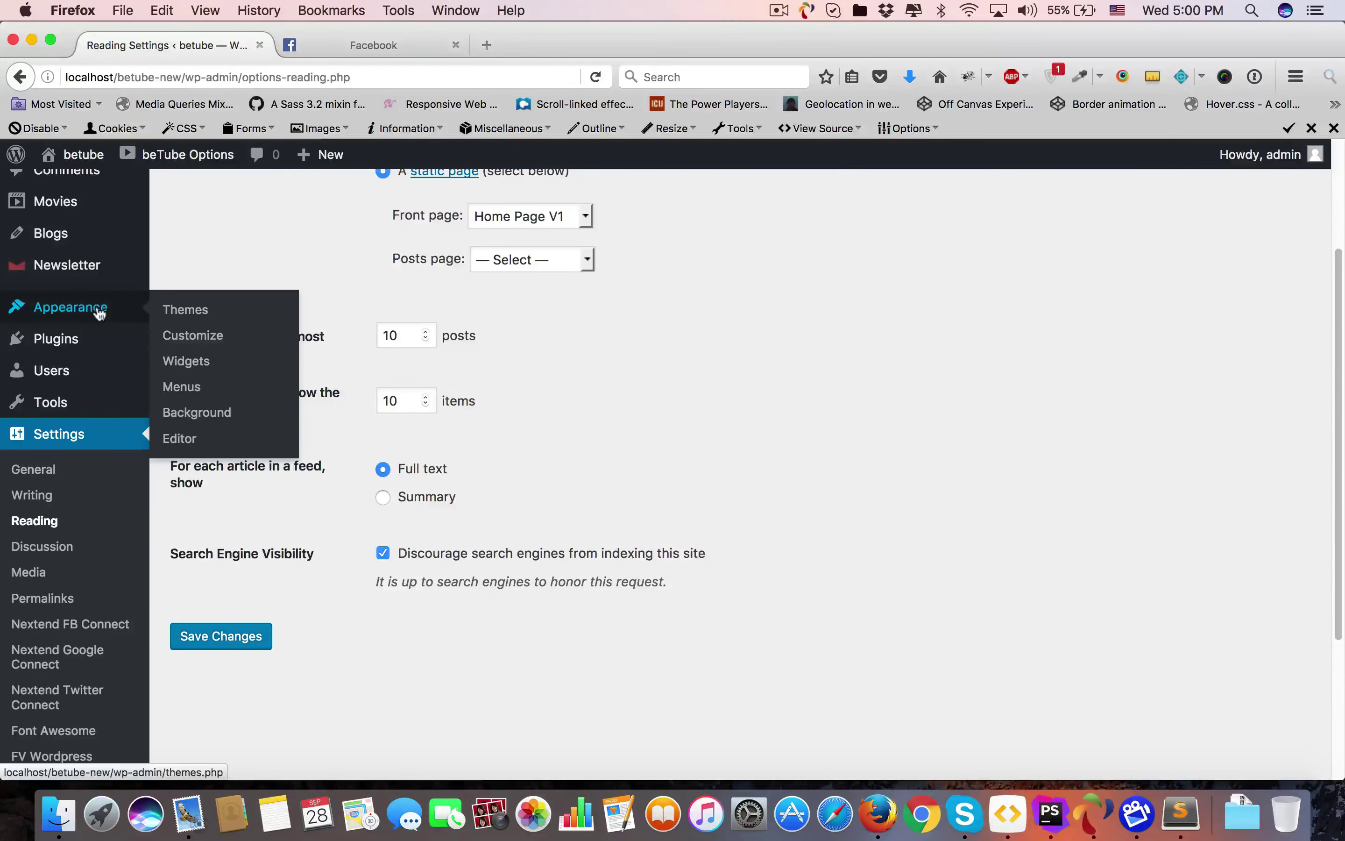
{"action": "left_click", "coordinate": [182, 387]}
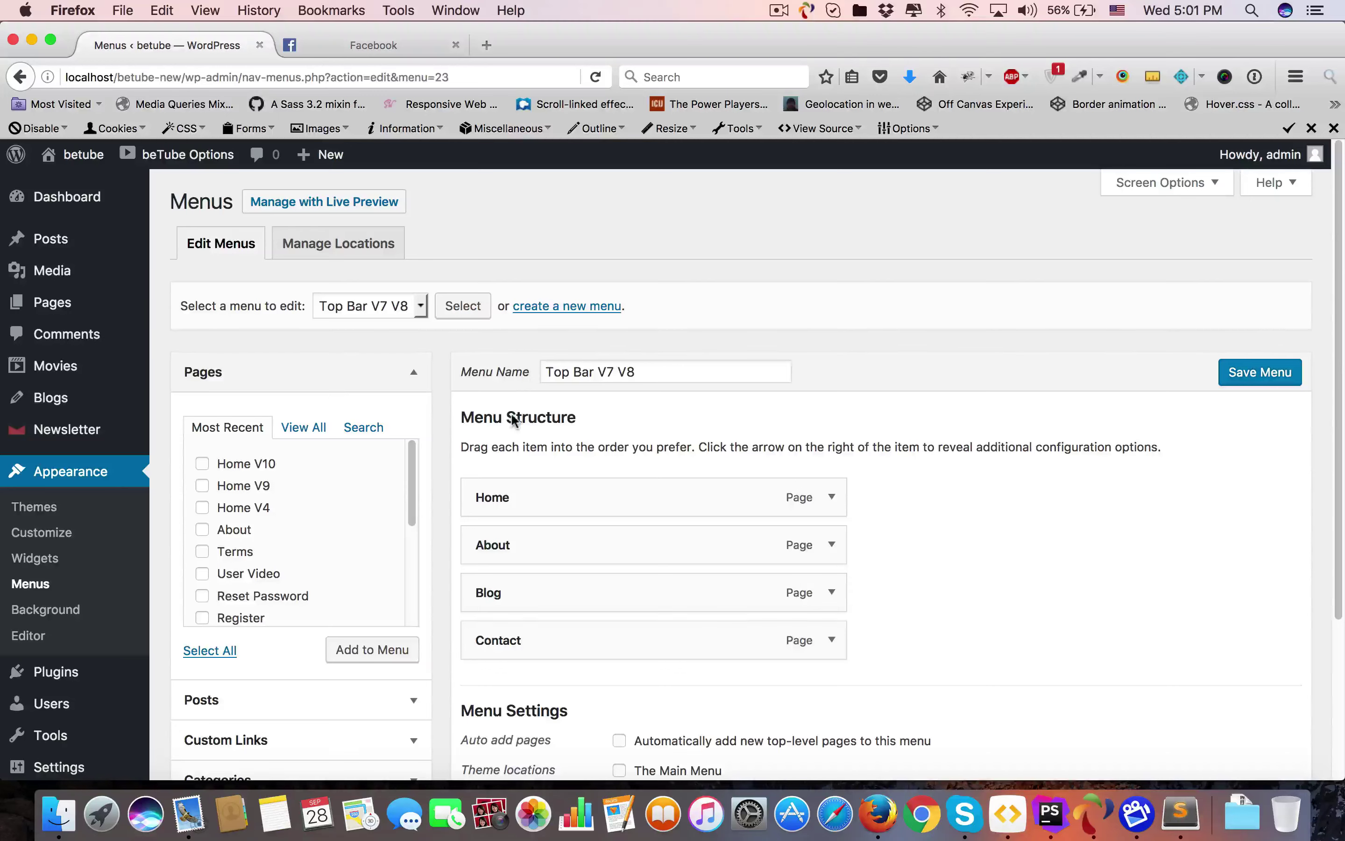
{"action": "scroll", "coordinate": [514, 420], "scroll_direction": "down", "scroll_amount": 5}
{"action": "scroll", "coordinate": [111, 417], "scroll_direction": "up", "scroll_amount": 5}
{"action": "mouse_move", "coordinate": [84, 411]}
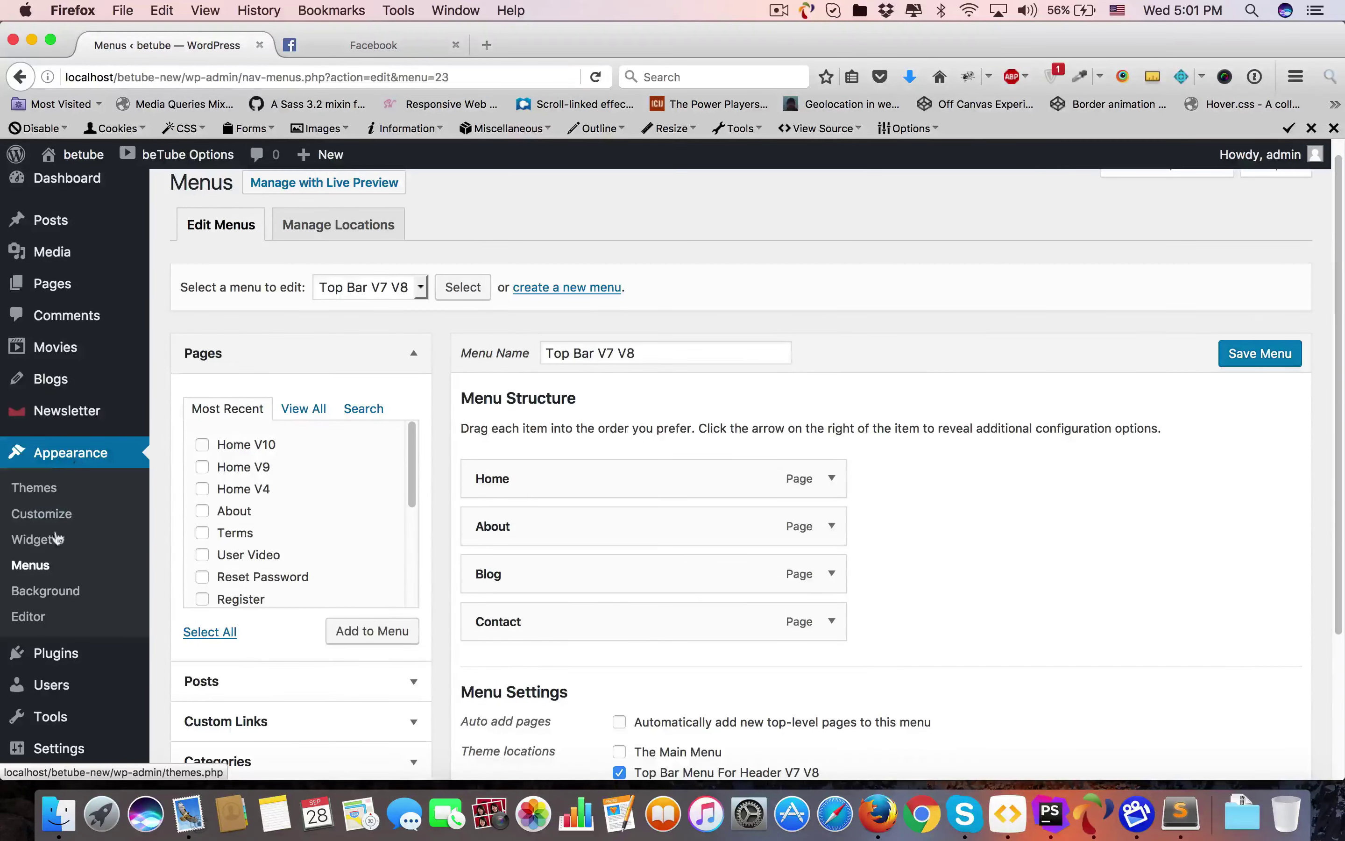
{"action": "scroll", "coordinate": [570, 367], "scroll_direction": "up", "scroll_amount": 1}
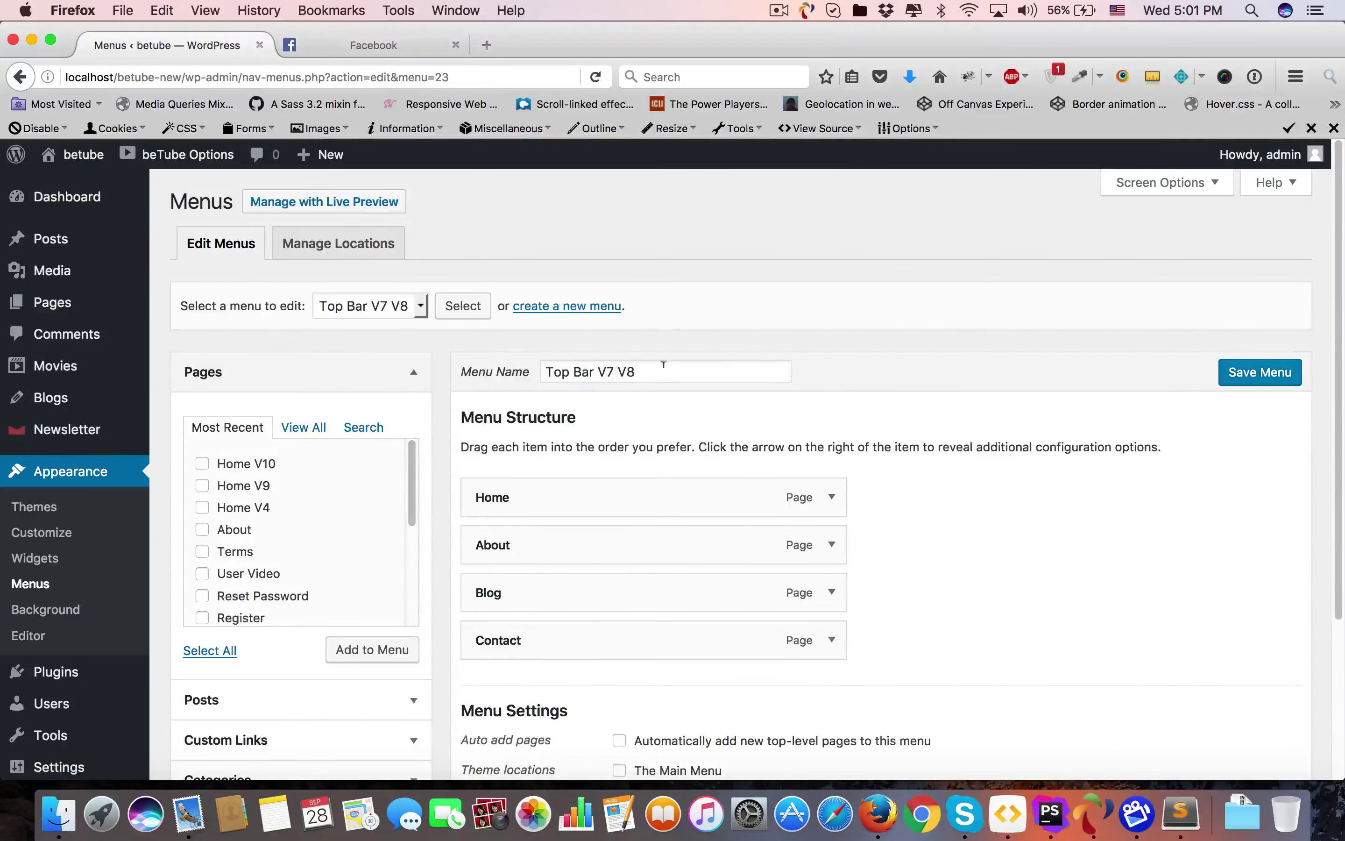
{"action": "scroll", "coordinate": [663, 363], "scroll_direction": "down", "scroll_amount": 4}
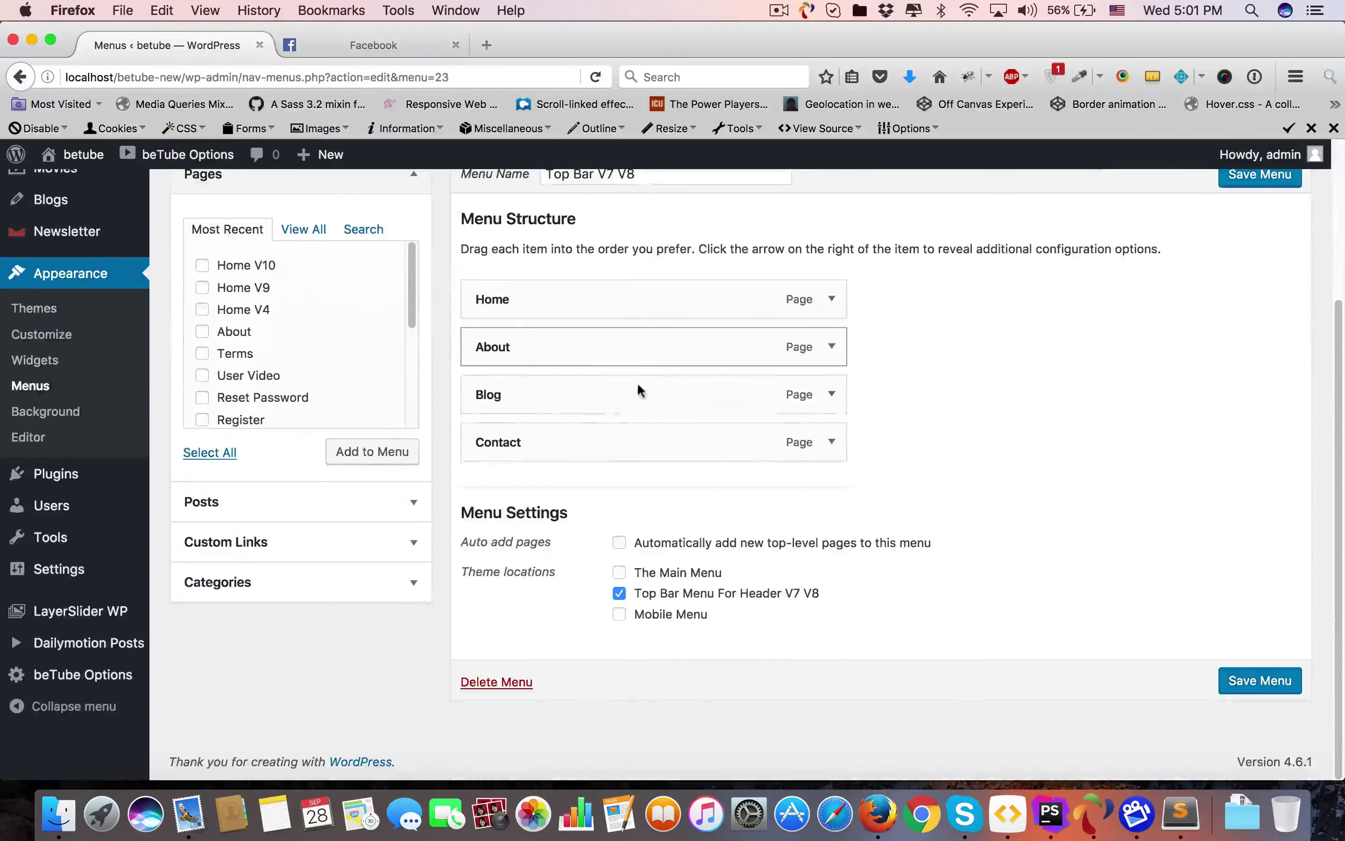
{"action": "left_click", "coordinate": [674, 603]}
{"action": "left_click", "coordinate": [674, 602]}
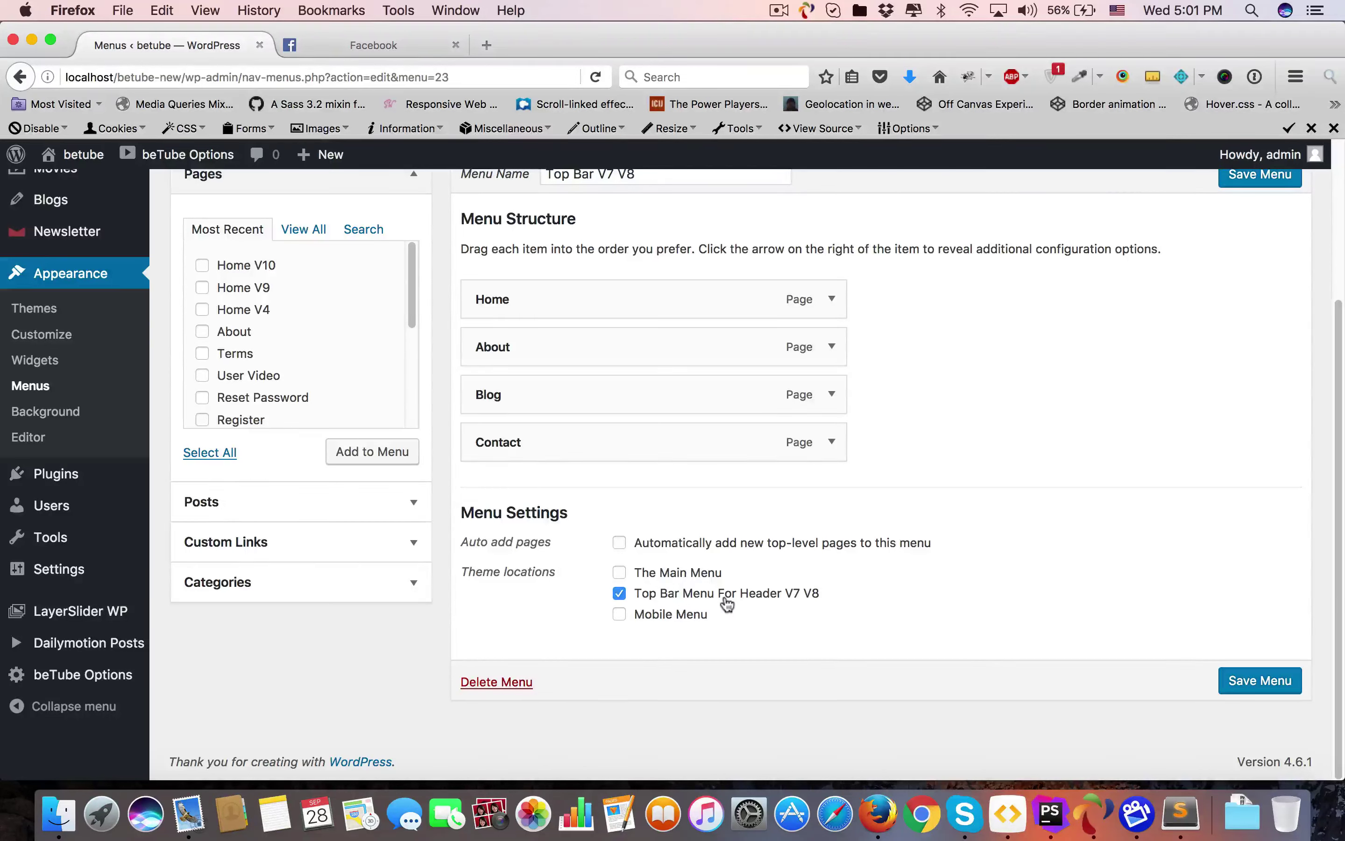
{"action": "left_click", "coordinate": [1278, 682]}
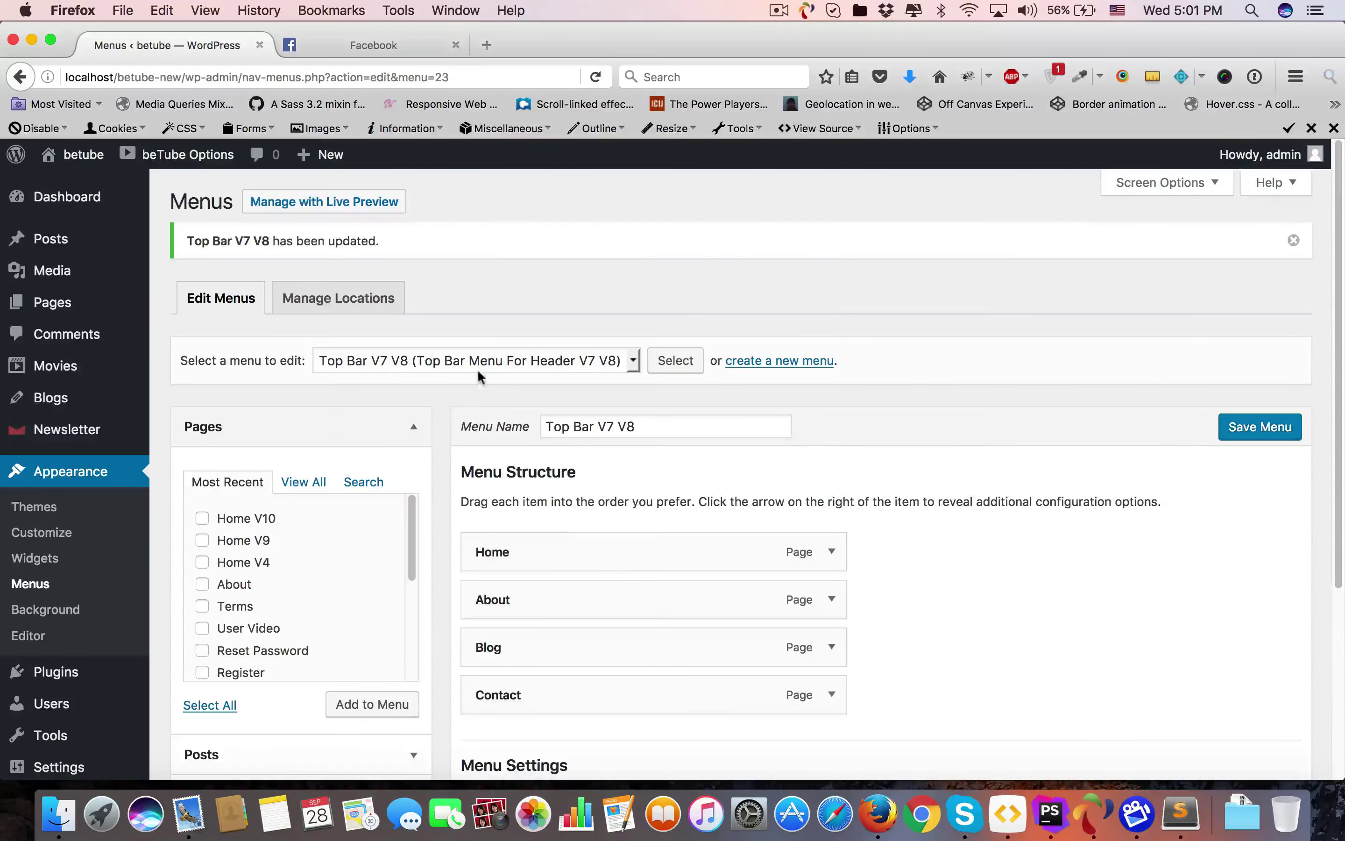
Load Top Menu, assign it to The Main Menu location, and save.
{"action": "left_click", "coordinate": [480, 362]}
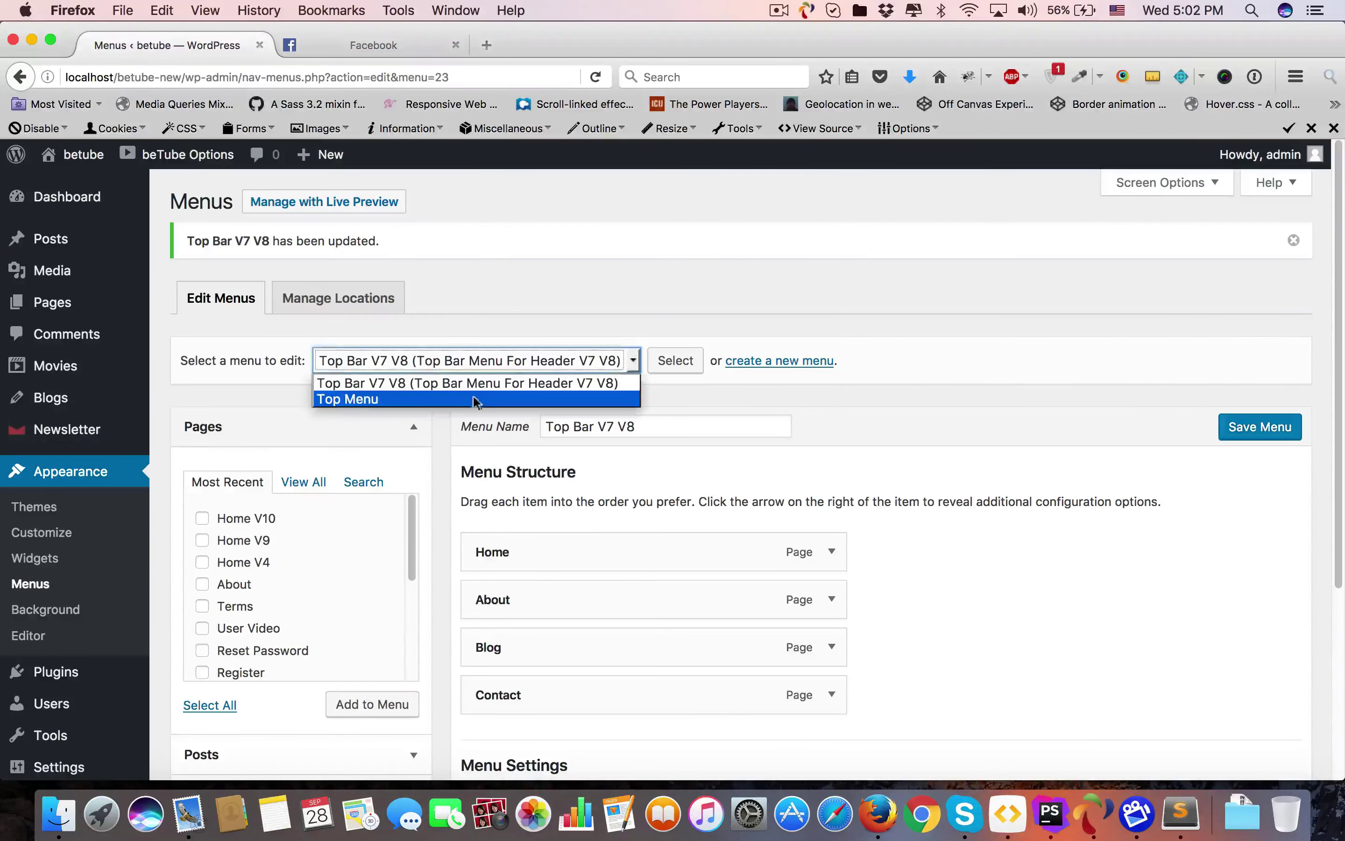
{"action": "left_click", "coordinate": [373, 400]}
{"action": "left_click", "coordinate": [676, 367]}
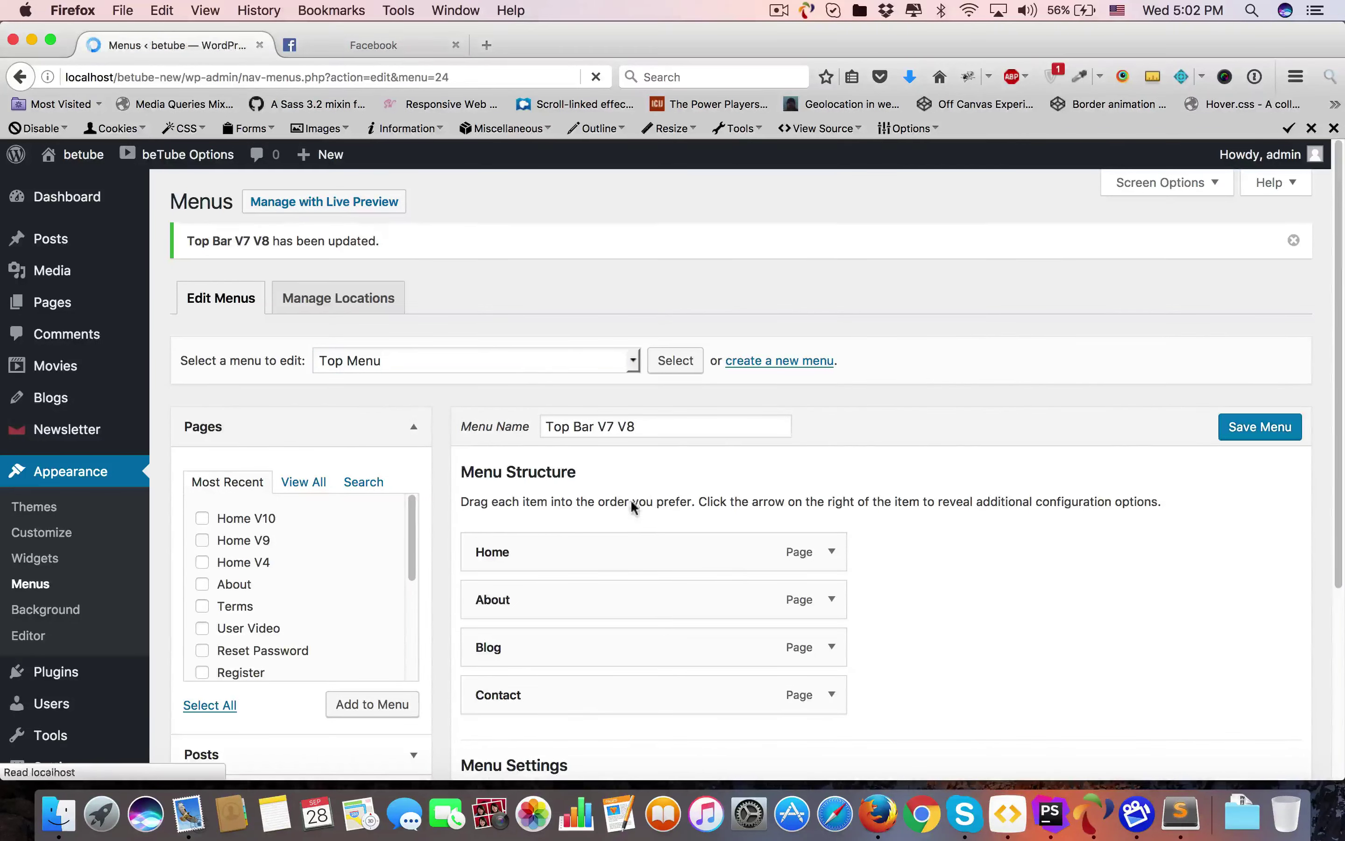
{"action": "scroll", "coordinate": [631, 500], "scroll_direction": "down", "scroll_amount": 15}
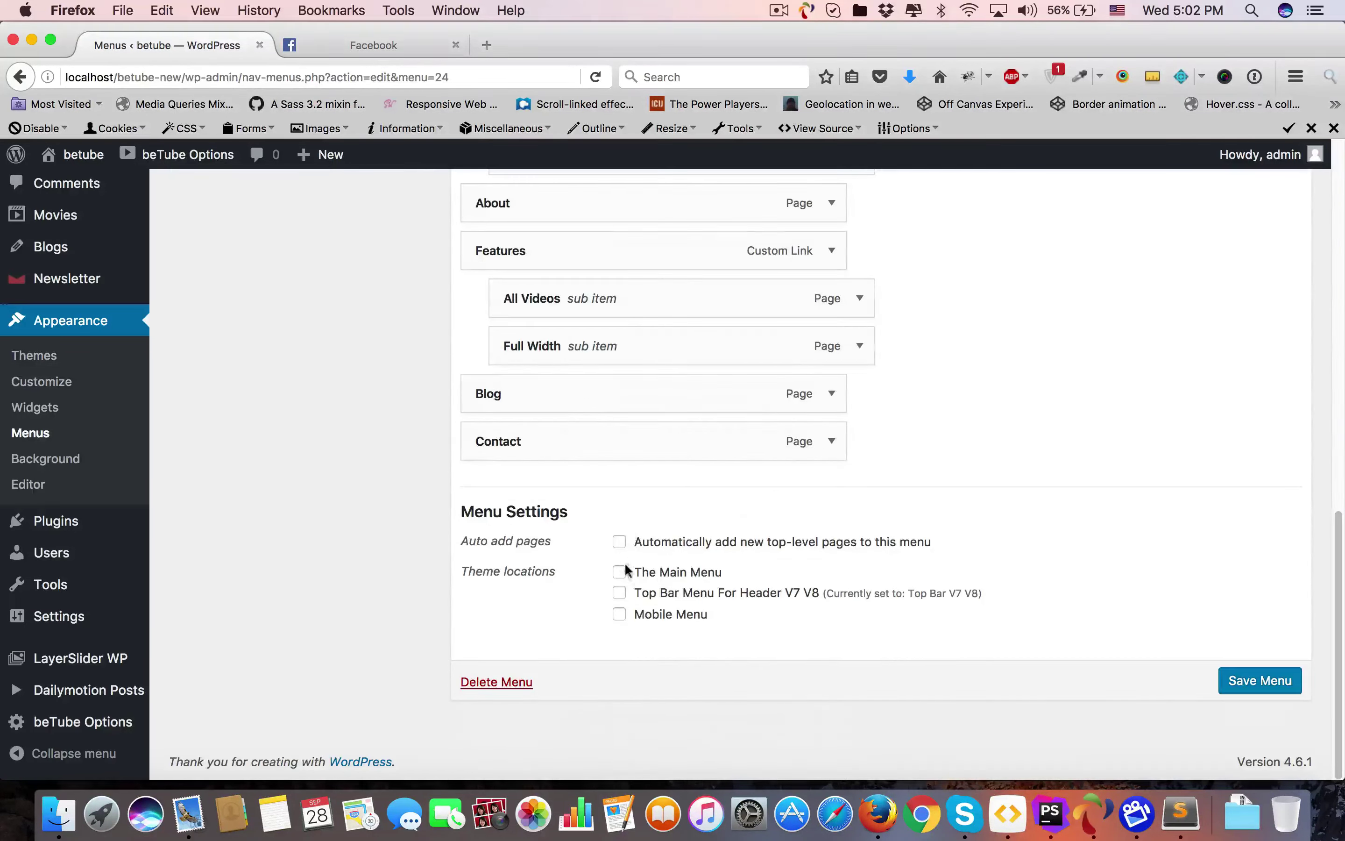
{"action": "left_click", "coordinate": [682, 577]}
{"action": "left_click", "coordinate": [1272, 679]}
Also assign Top Menu to the Mobile Menu location and save again.
{"action": "scroll", "coordinate": [393, 625], "scroll_direction": "up", "scroll_amount": 15}
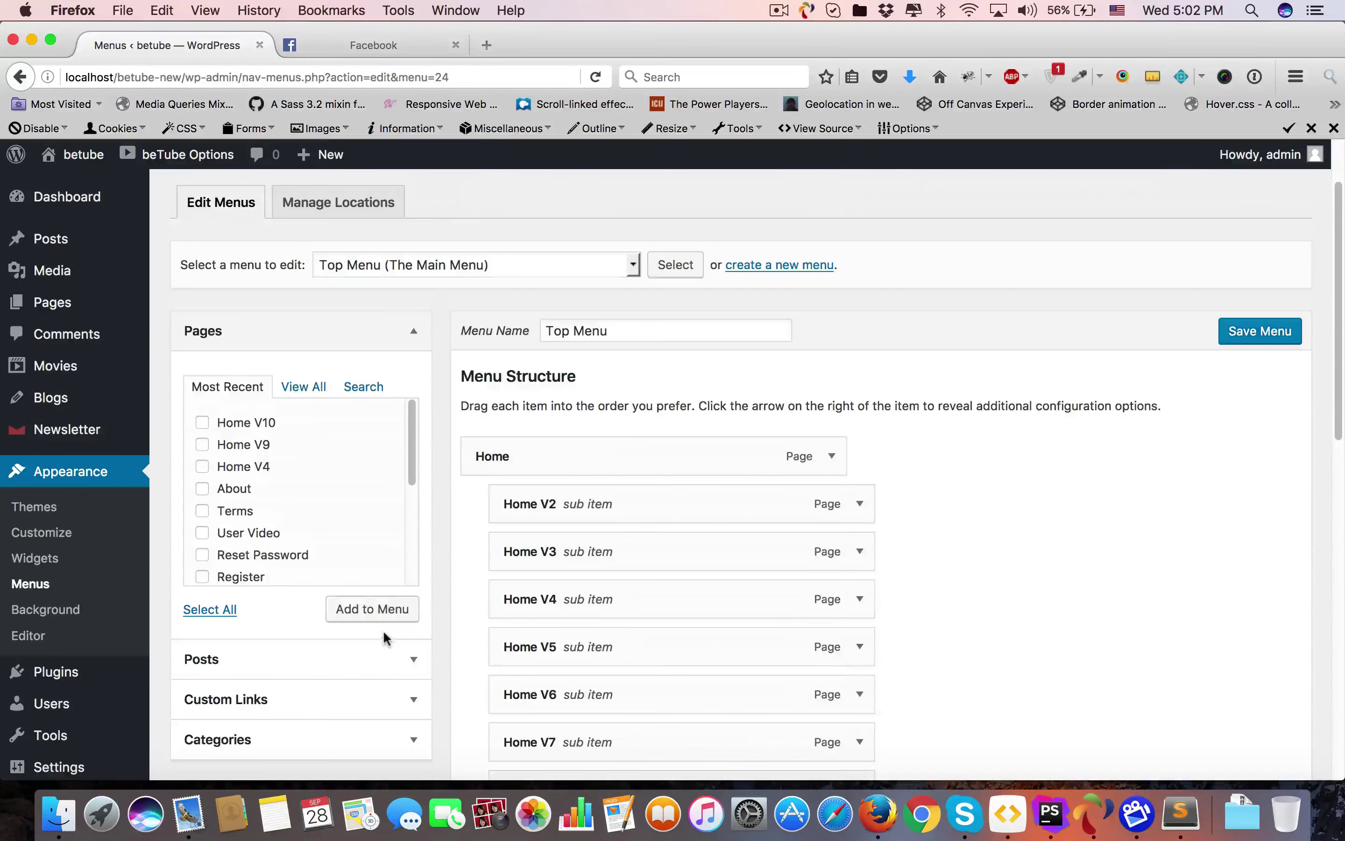
{"action": "scroll", "coordinate": [360, 249], "scroll_direction": "up", "scroll_amount": 2}
{"action": "scroll", "coordinate": [376, 381], "scroll_direction": "down", "scroll_amount": 15}
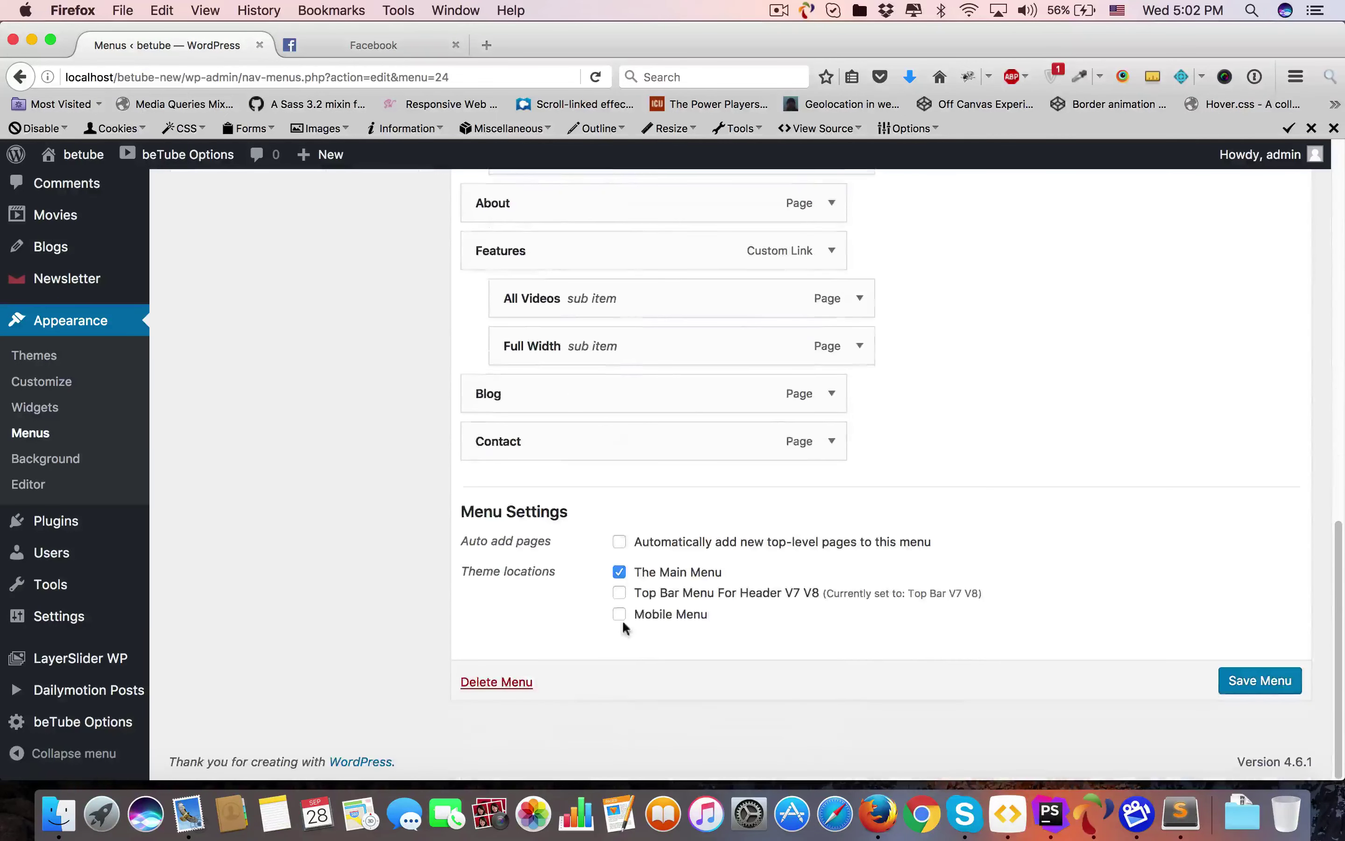
{"action": "left_click", "coordinate": [647, 614]}
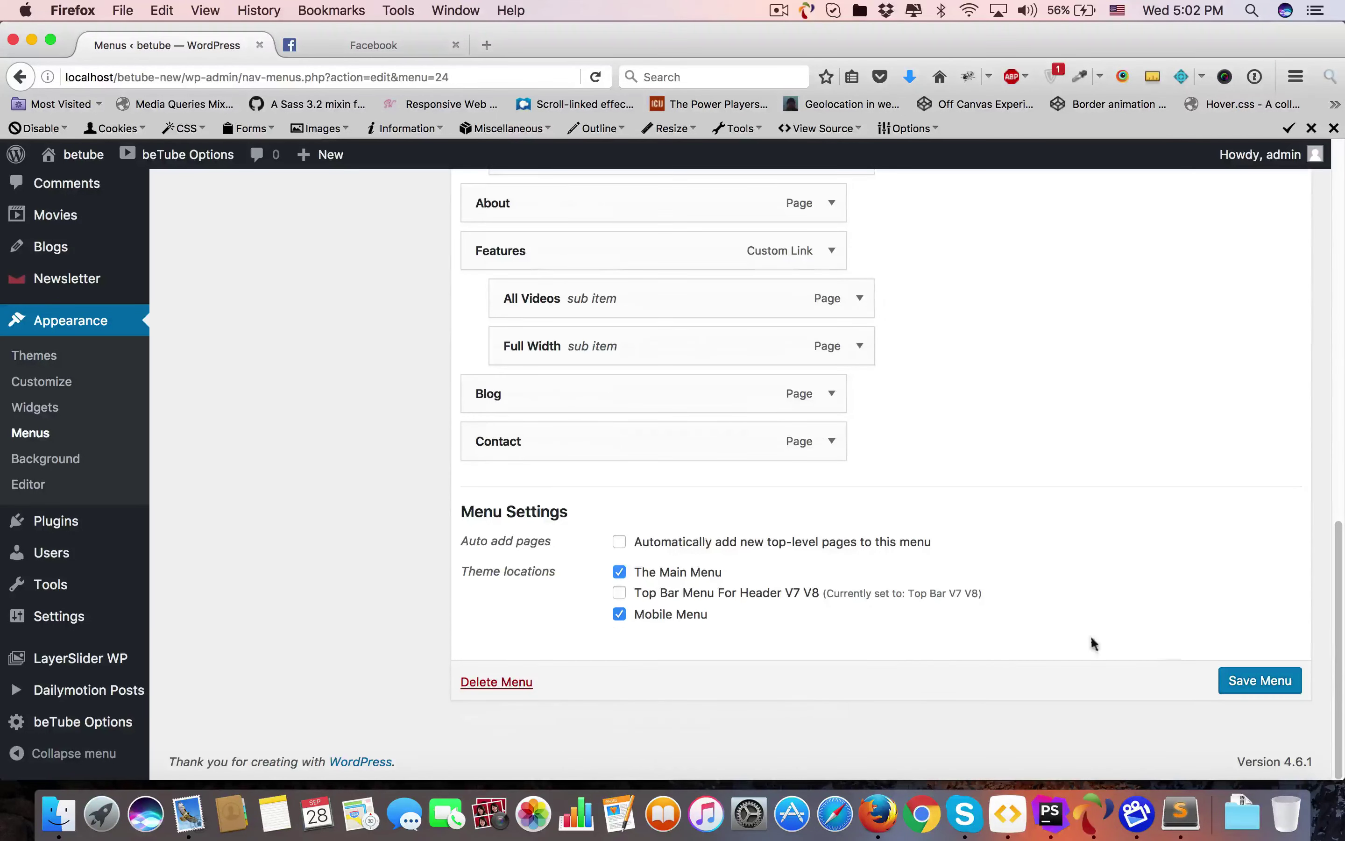
{"action": "left_click", "coordinate": [1227, 687]}
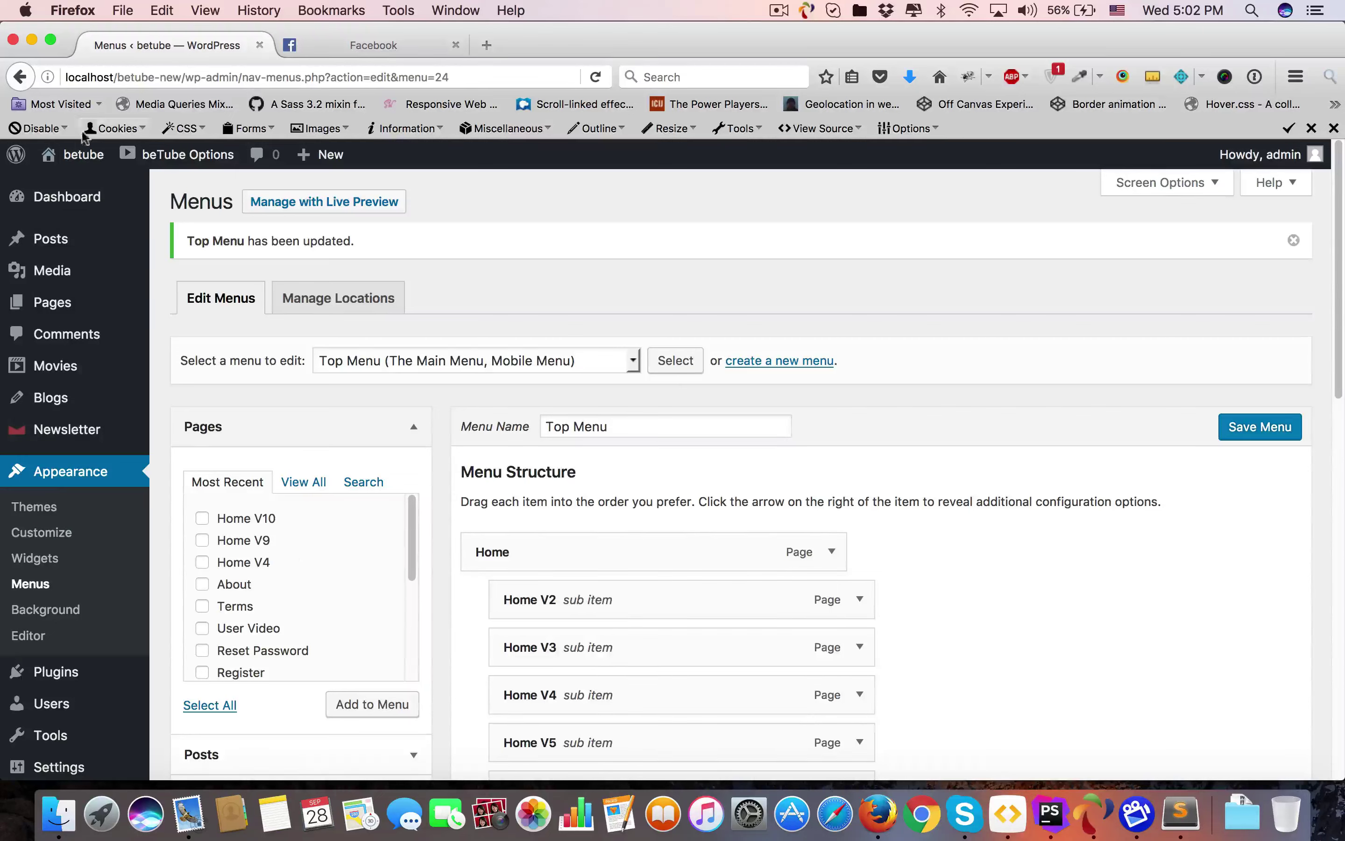
Open the admin bar's Visit Site link in a new tab and view the BeTube front end.
{"action": "mouse_move", "coordinate": [72, 155]}
{"action": "right_click", "coordinate": [79, 188]}
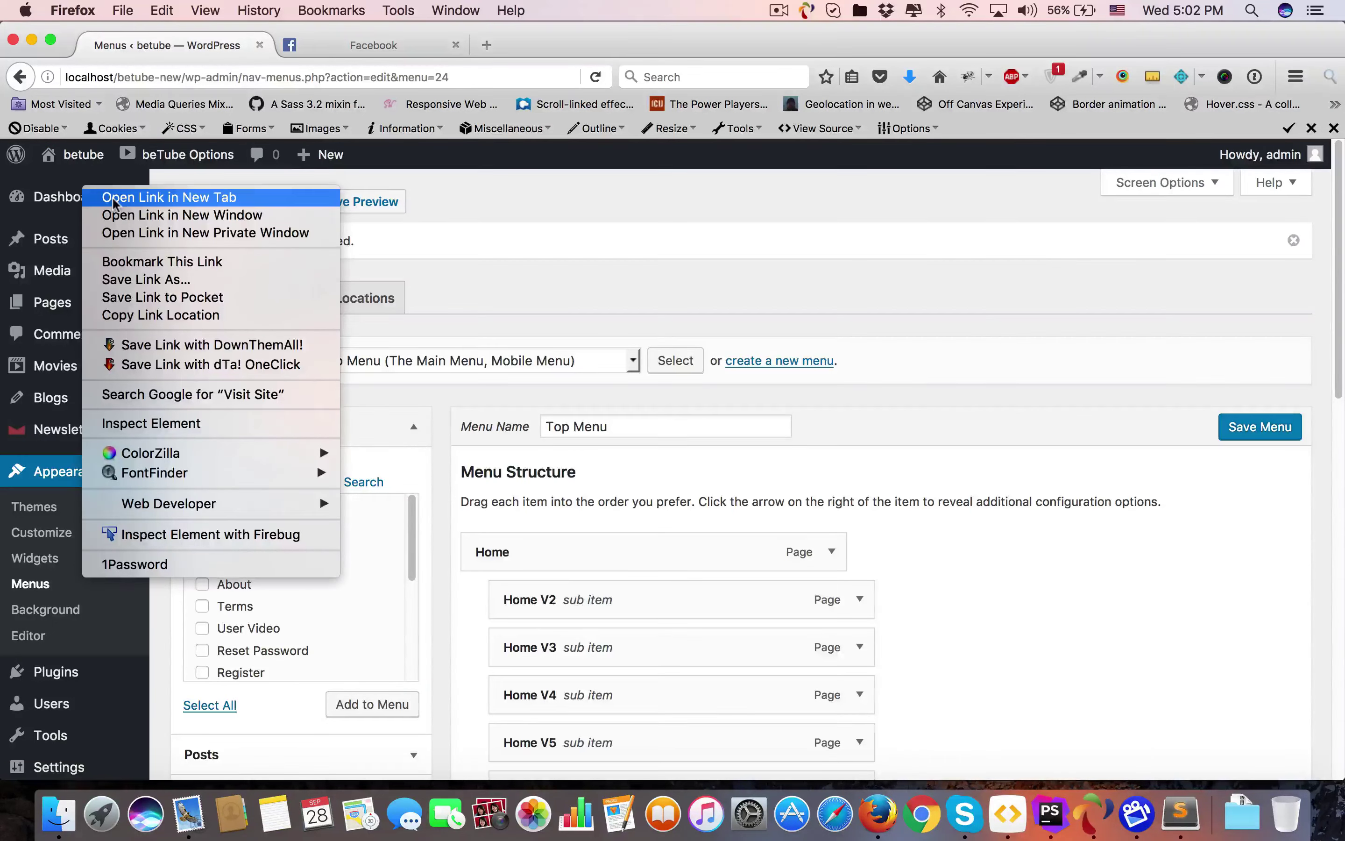
{"action": "left_click", "coordinate": [114, 198]}
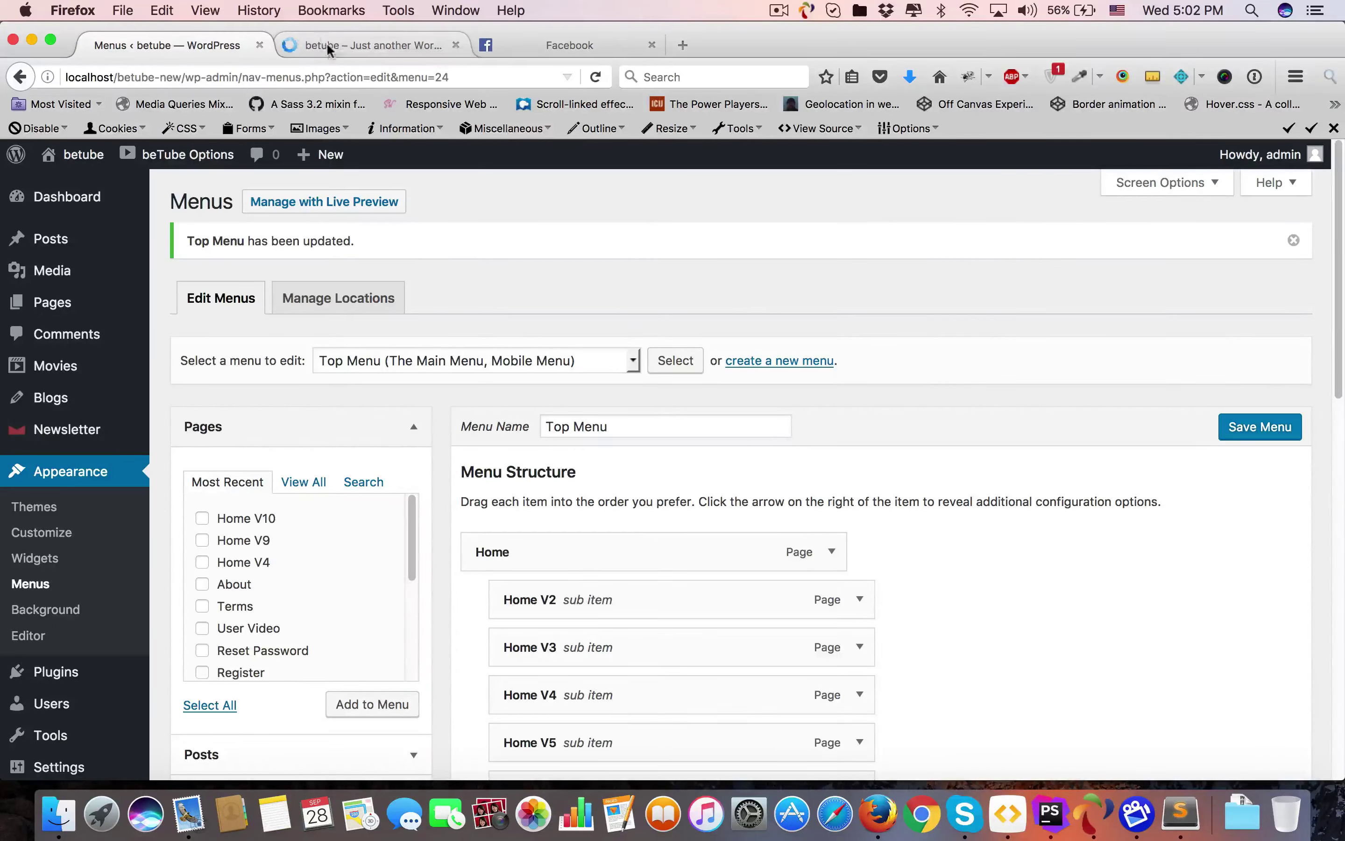
{"action": "left_click", "coordinate": [329, 45]}
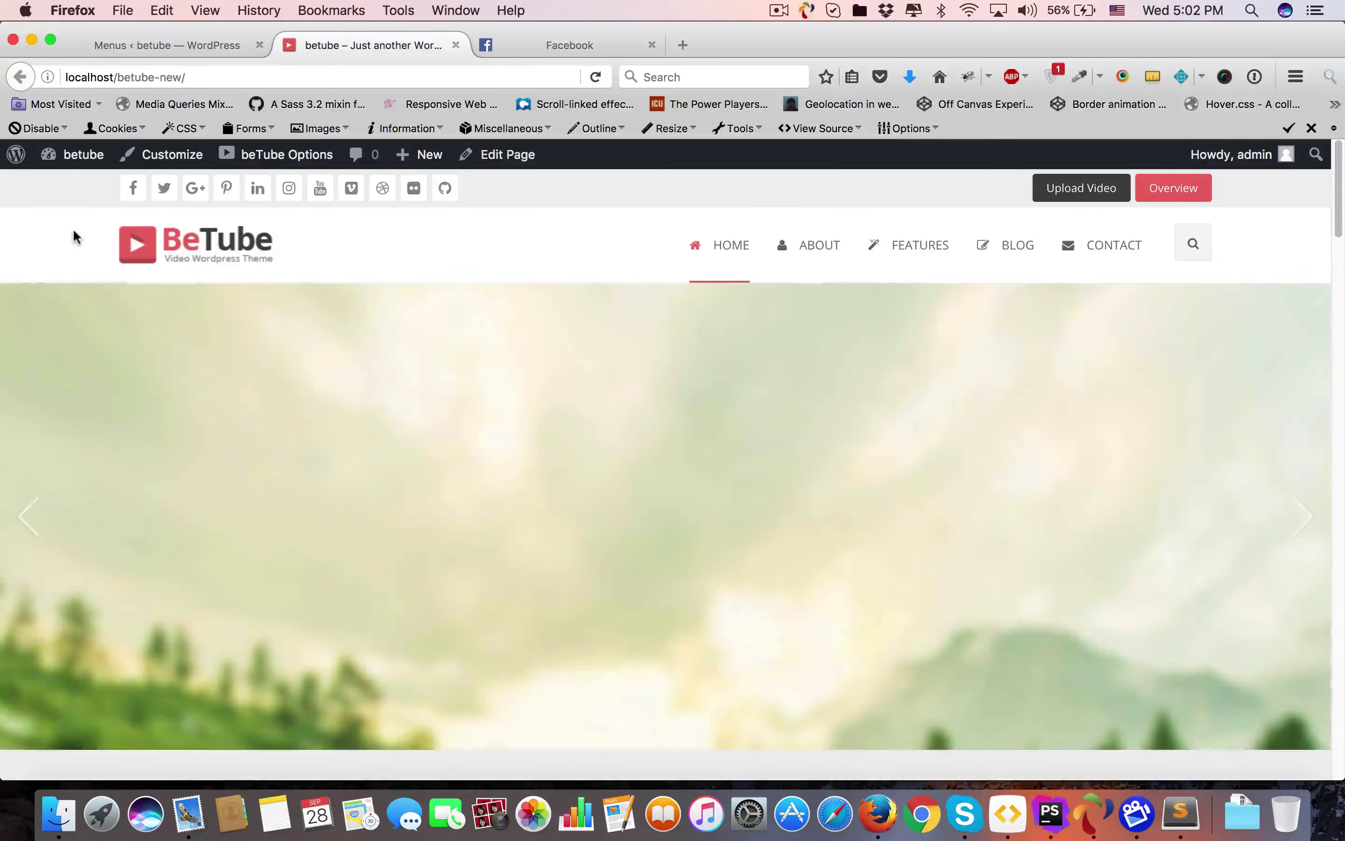